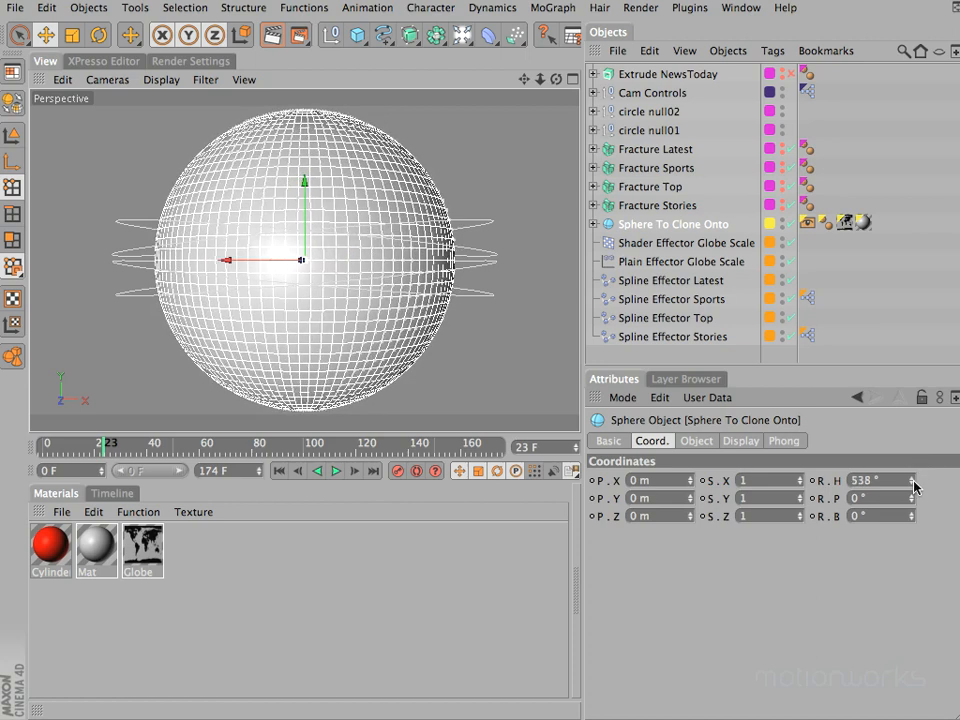
- Try a 10° bank combined with a heading spin directly on Sphere To Clone Onto
key("super+z")
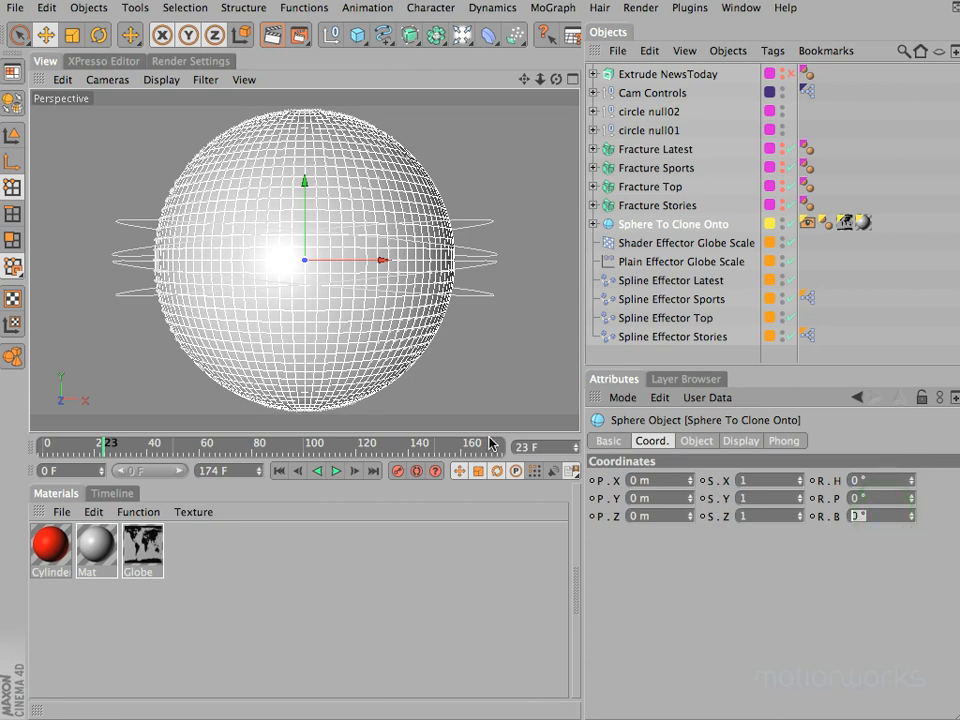
type("10")
key("Return")
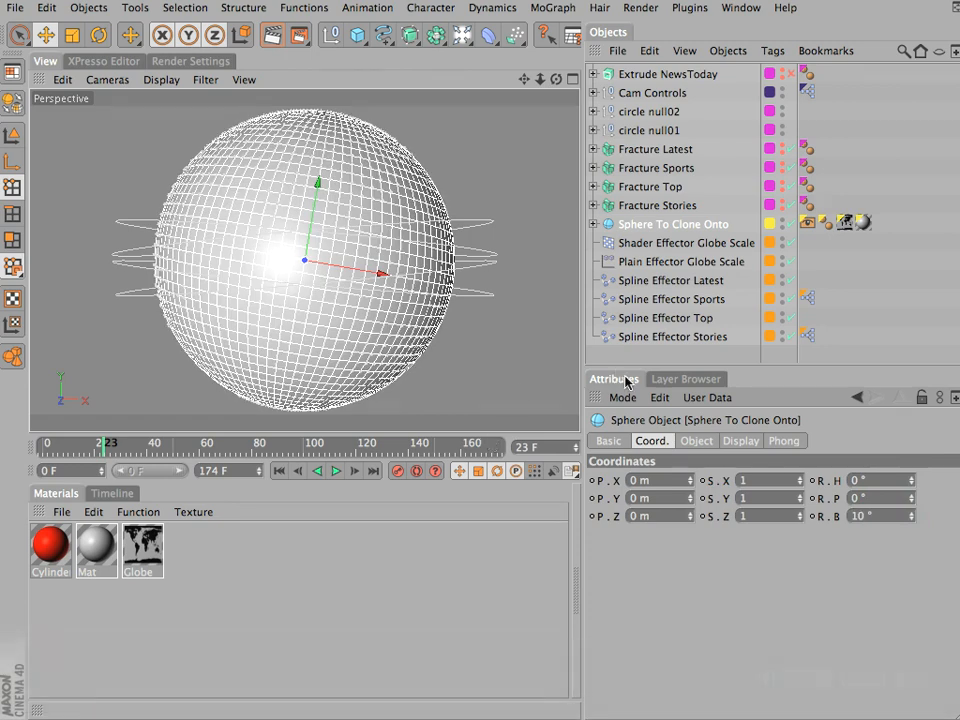
mouse_move(912, 486)
left_mouse_down()
mouse_move(917, 455)
mouse_move(909, 517)
mouse_move(926, 403)
mouse_move(913, 467)
mouse_move(926, 452)
mouse_move(906, 484)
left_mouse_up()
key("super+z")
key("super+z")
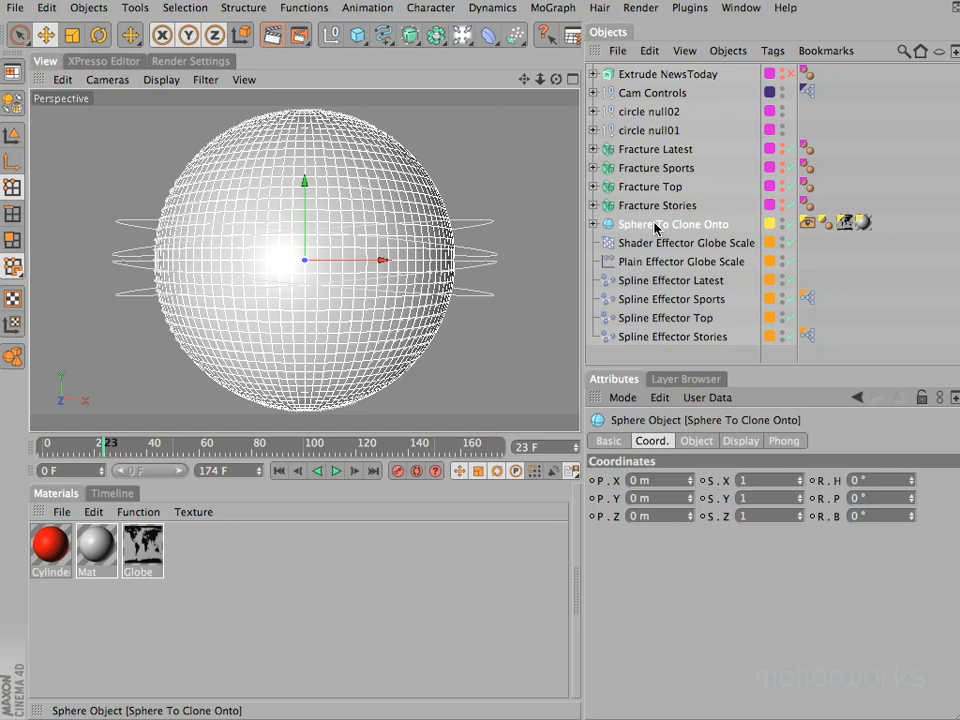
- Place Sphere To Clone Onto inside a new parent null and rename the null Null Sphere
key("alt")
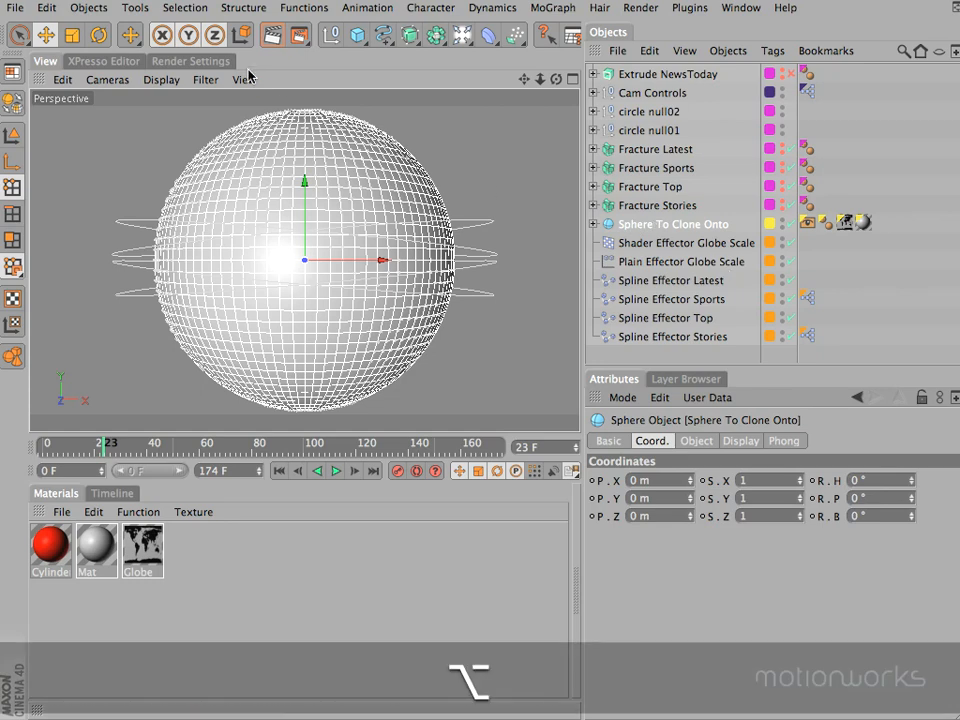
left_click(325, 40, "alt")
double_click(654, 225)
type("Sphere")
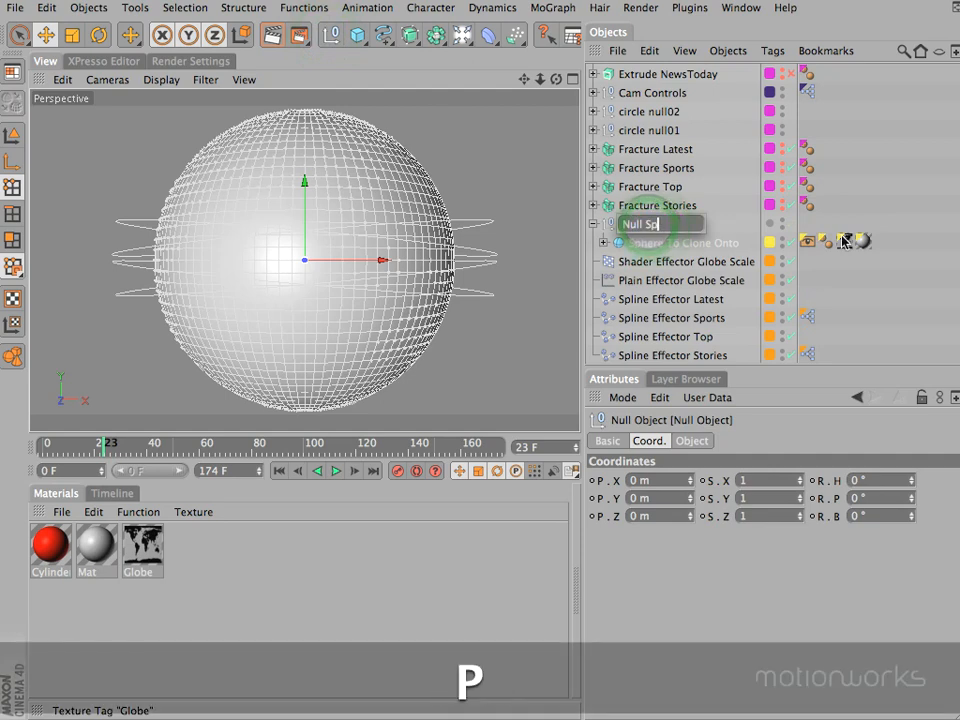
key("Return")
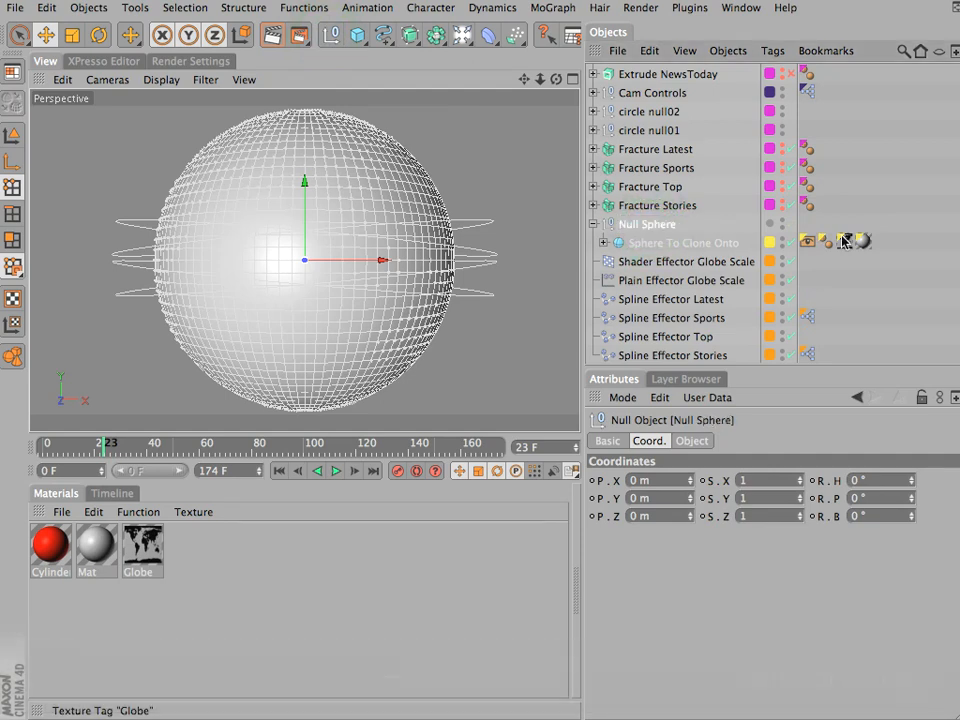
- Tilt Null Sphere by setting its bank rotation to 10°
left_click(872, 516)
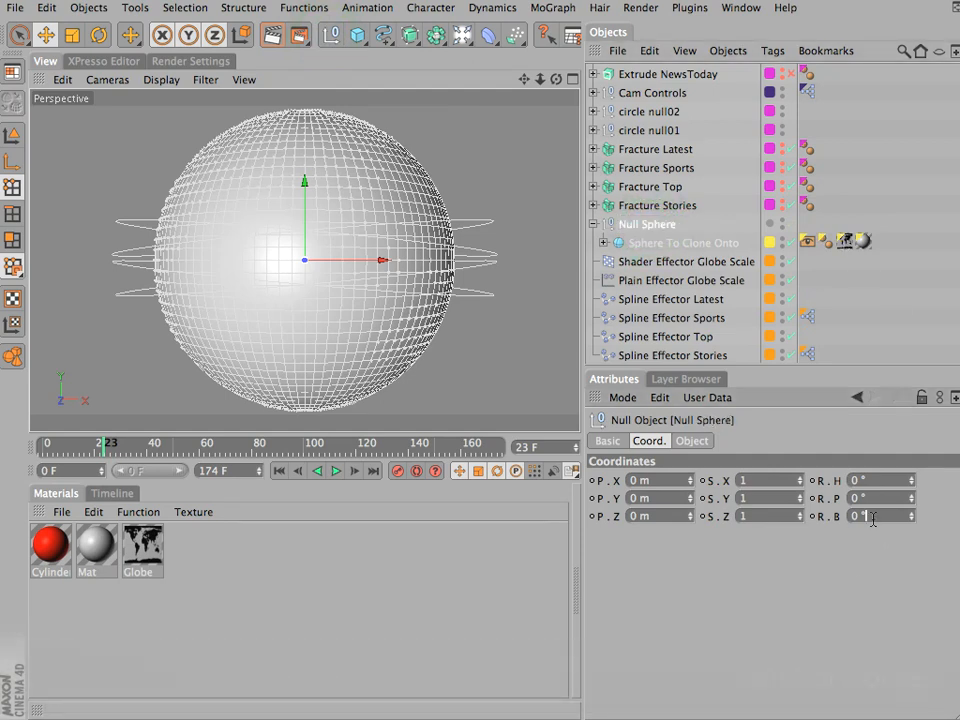
type("10")
key("Return")
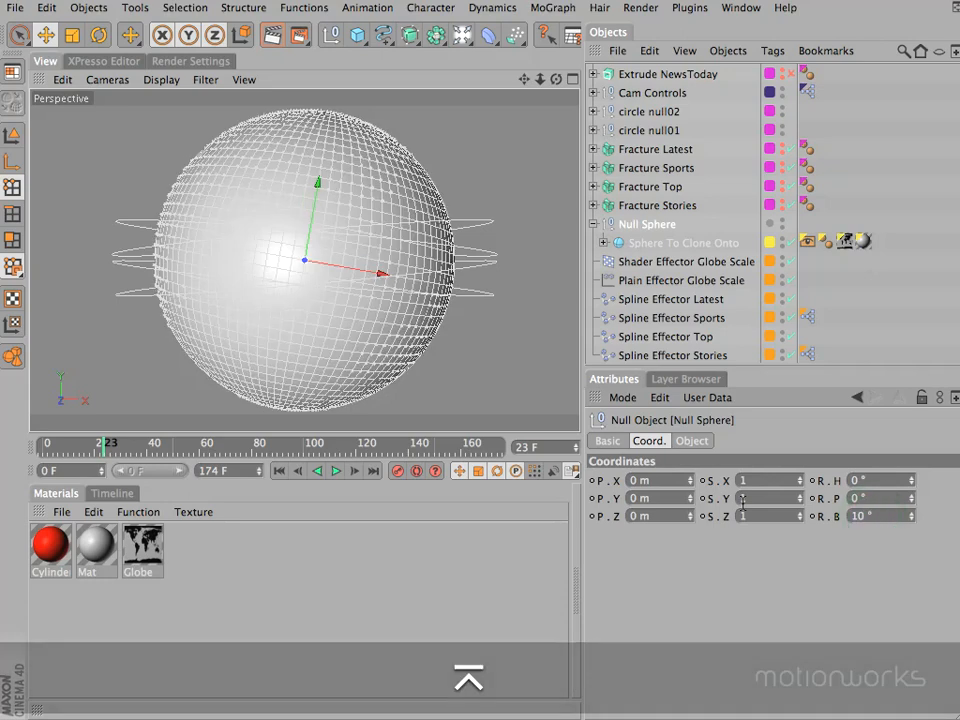
- Try spinning the heading of Sphere To Clone Onto inside the tilted null, and undo the rotation
left_click(672, 243)
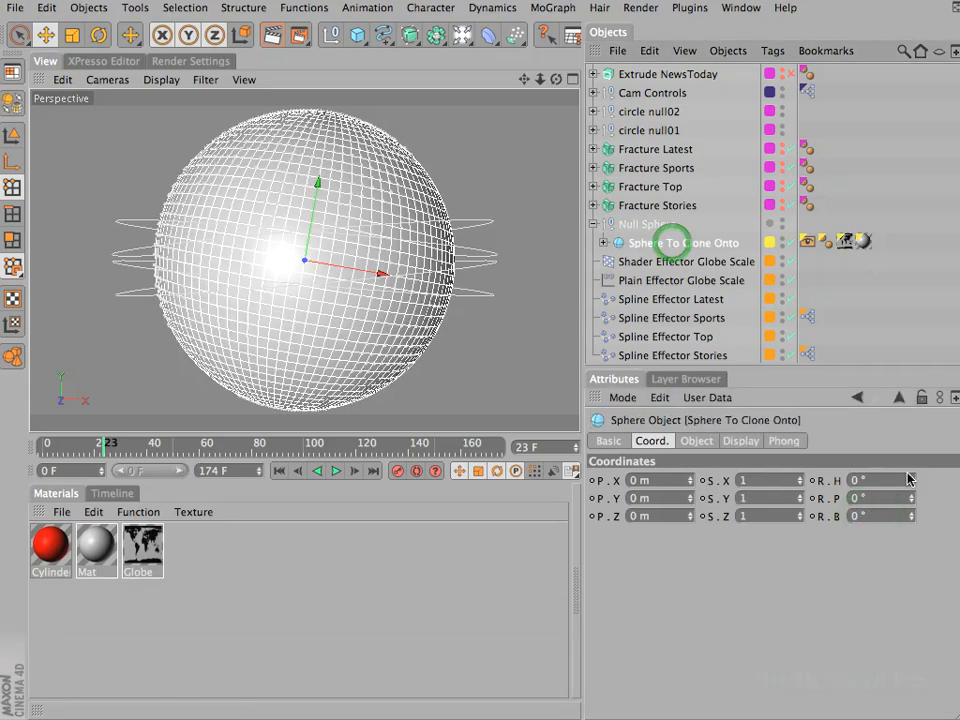
mouse_move(913, 482)
left_mouse_down()
mouse_move(917, 439)
mouse_move(910, 497)
left_mouse_up()
key("super+z")
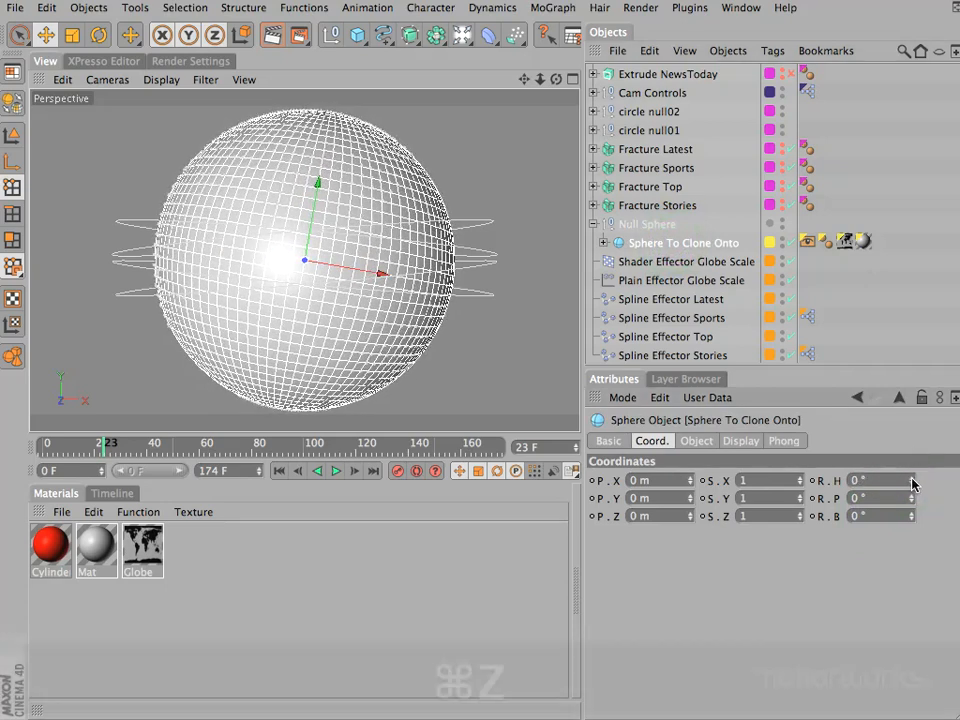
- Show the animation timeline and keyframe the heading of Sphere To Clone Onto at 0° on frame 0
left_click(279, 471)
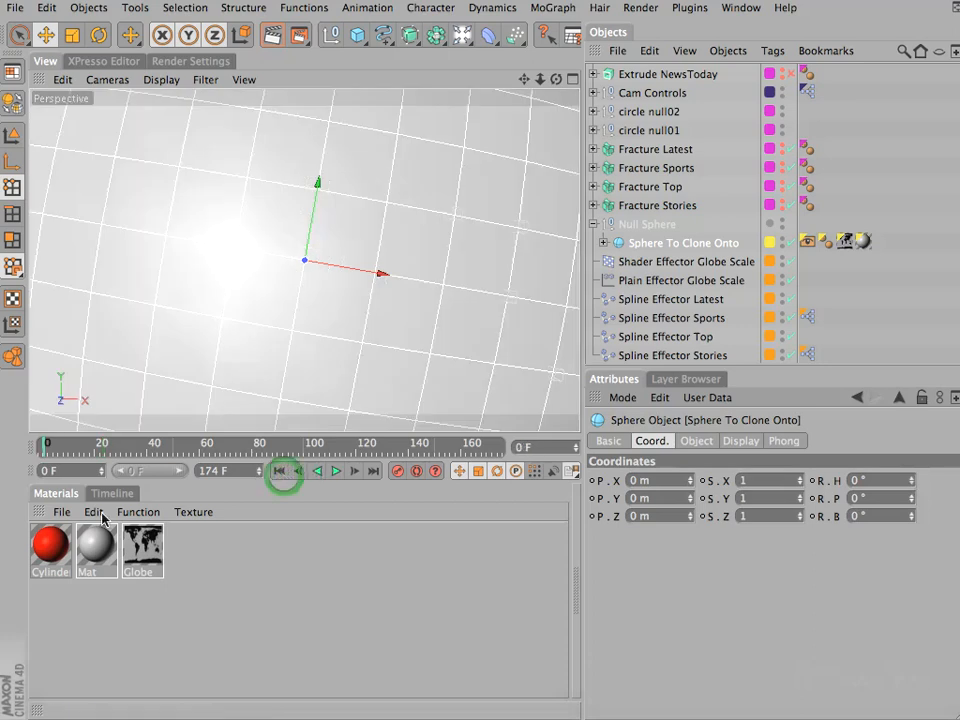
left_click(110, 493)
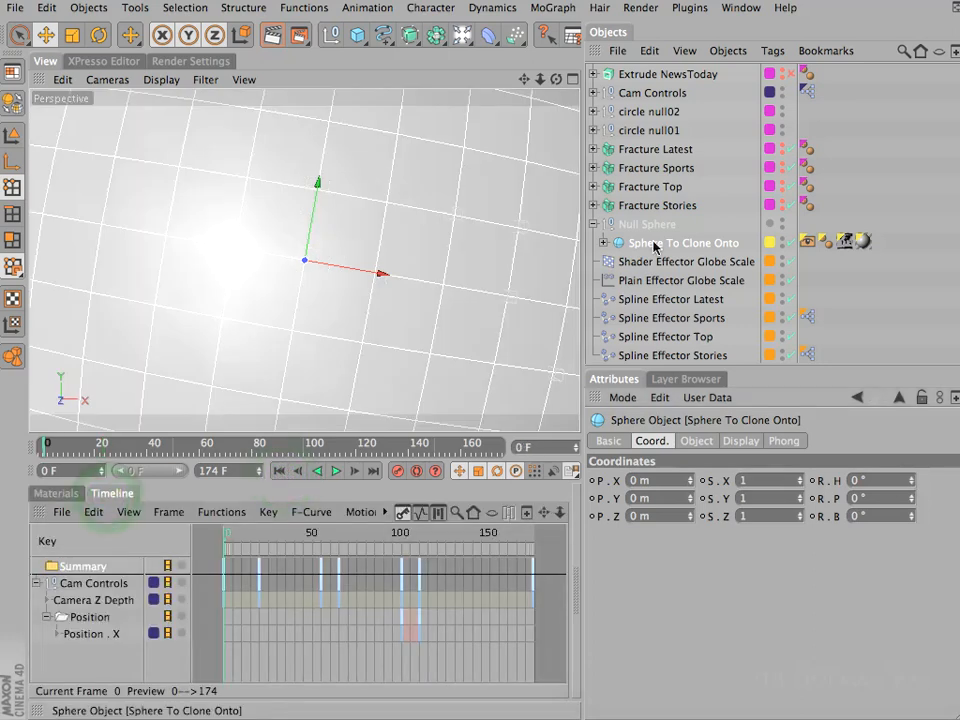
left_click(837, 480, "ctrl")
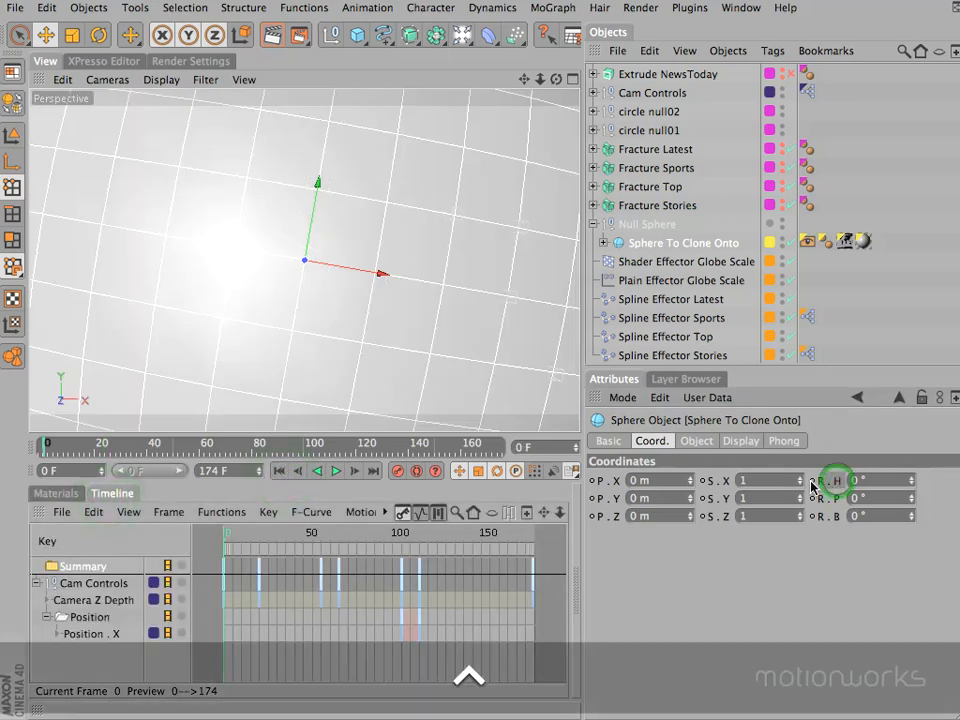
- Set the heading of Sphere To Clone Onto to 180° on the last frame, 174, and record a keyframe
left_click(376, 472)
double_click(891, 480)
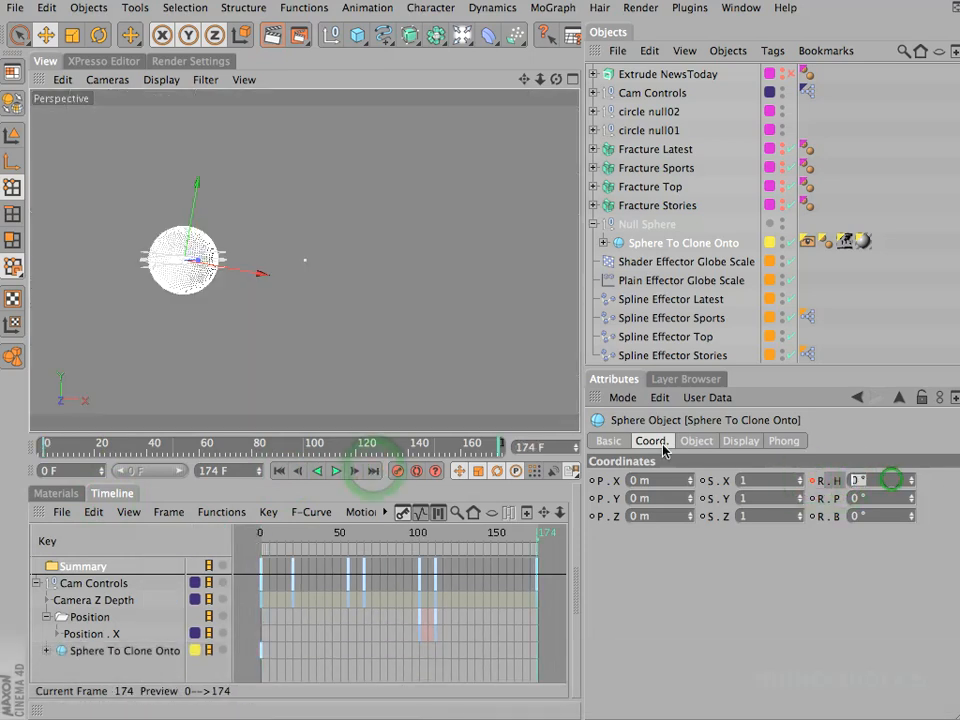
type("180")
key("Return")
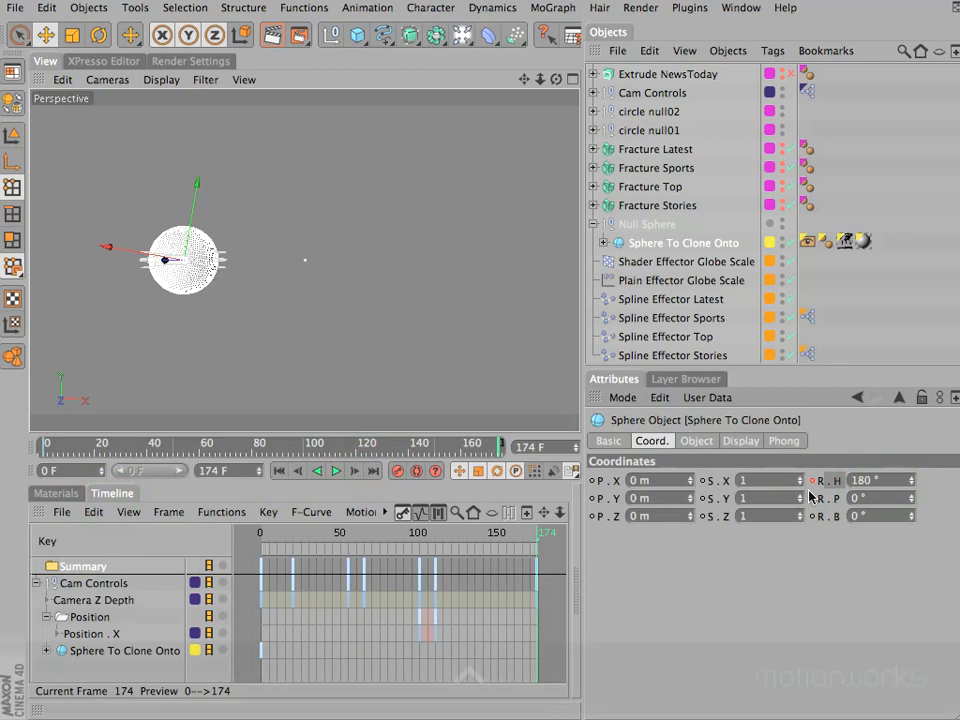
left_click(812, 481, "ctrl")
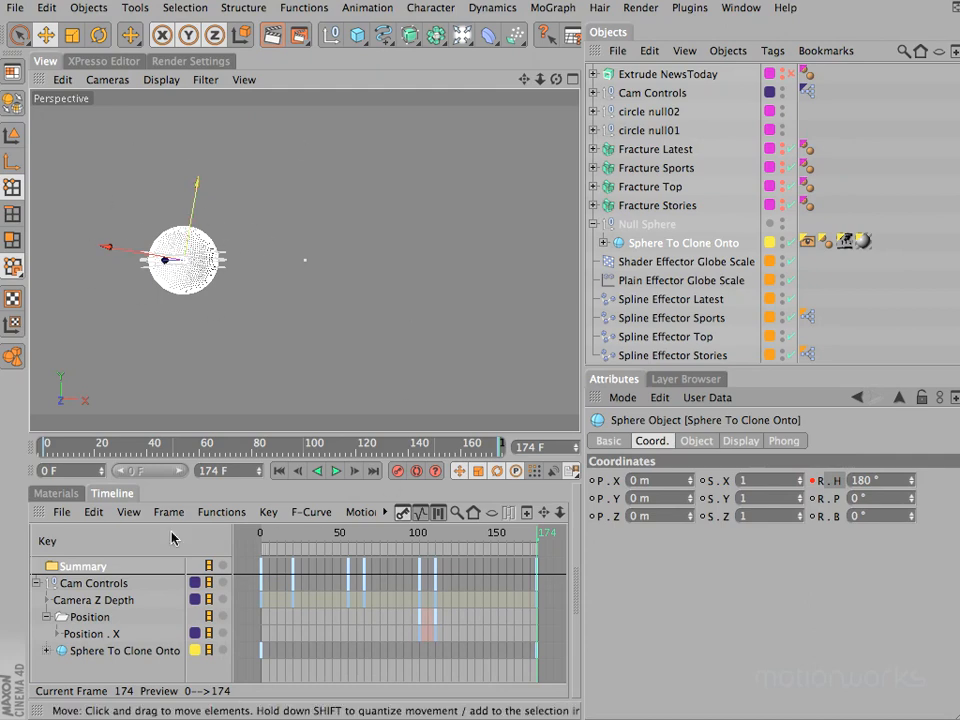
- Scrub back to frame 0 and check the scene from the top and perspective views
left_click_drag(266, 533, 225, 533)
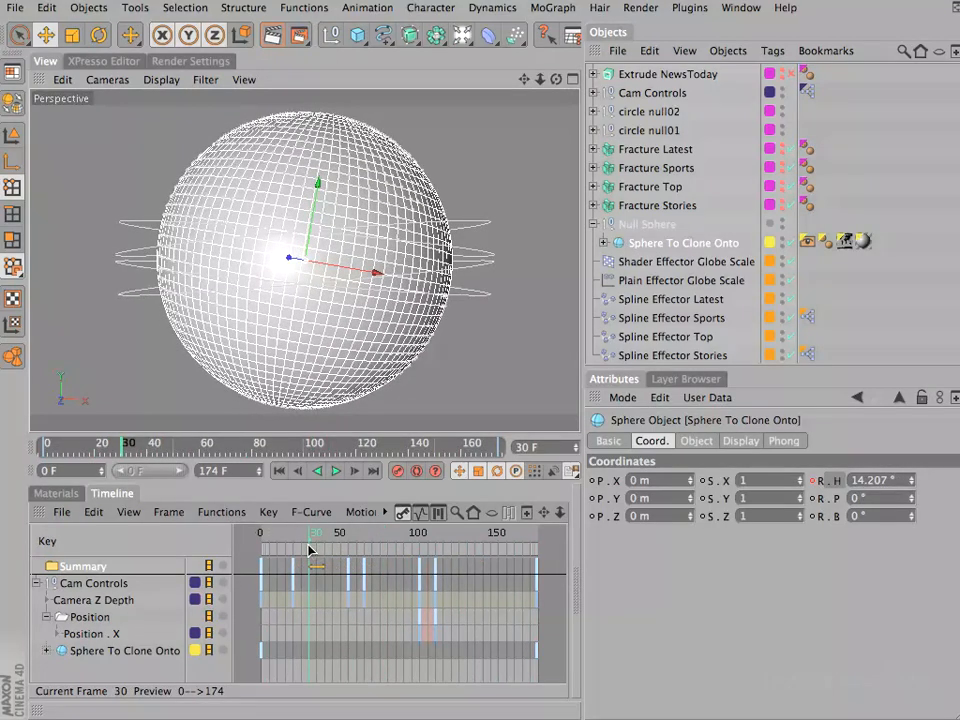
key("F2")
key("F1")
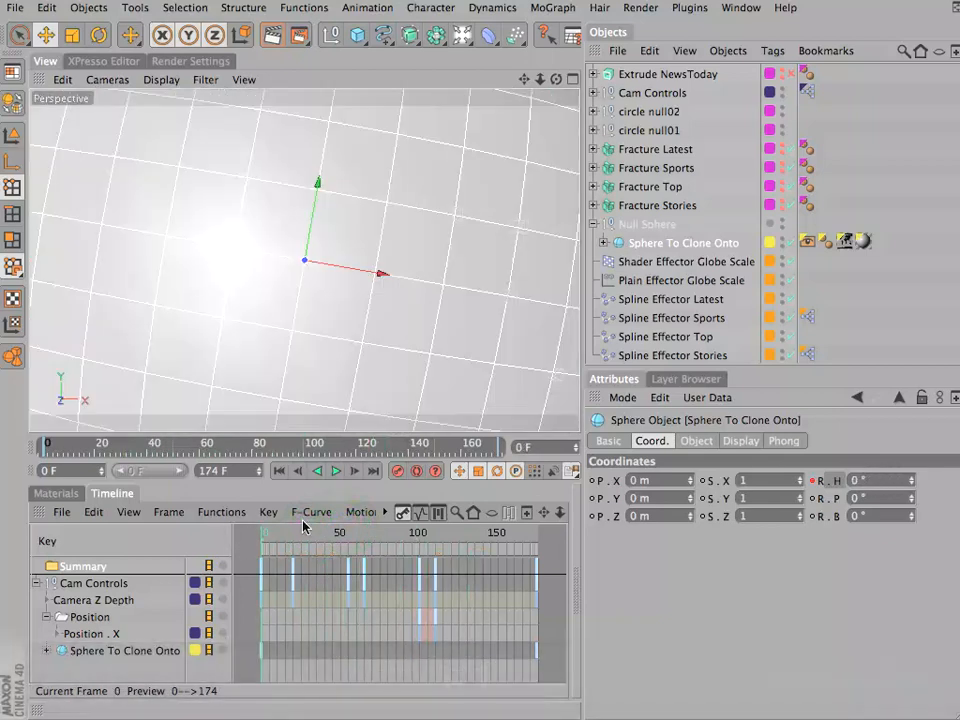
- Go to frame 10 and make the Fracture Top and Fracture Stories text objects visible
double_click(225, 471)
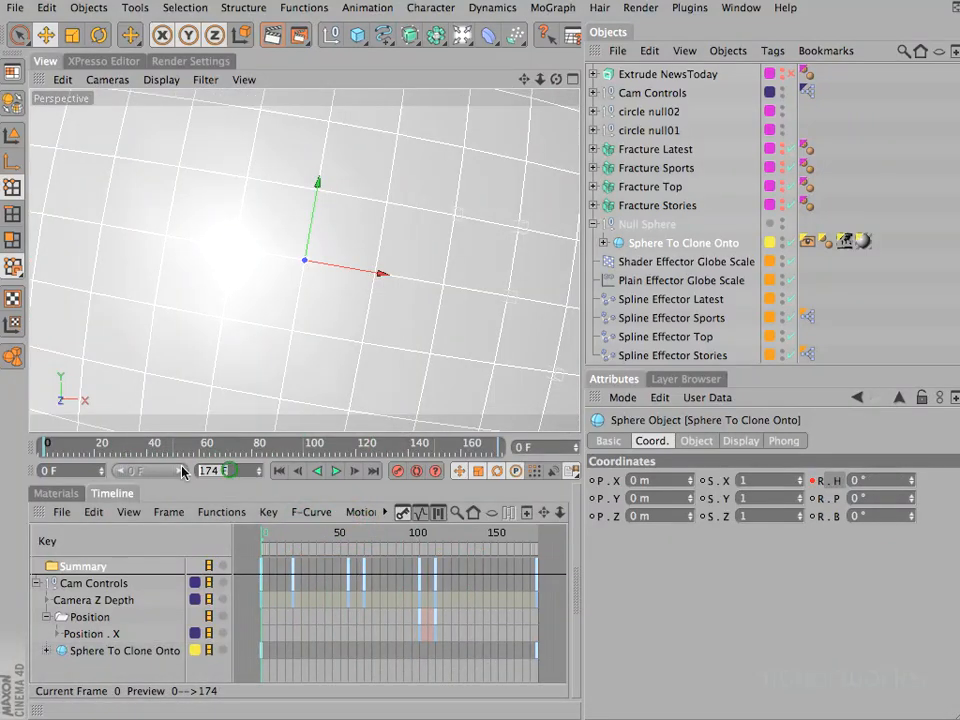
double_click(557, 449)
type("10")
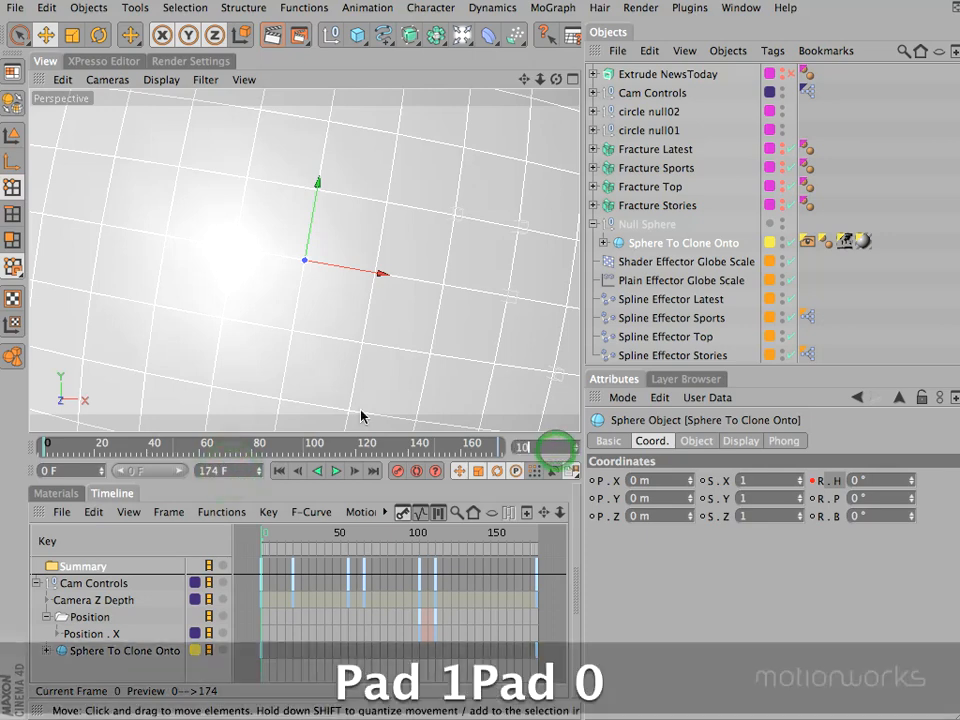
key("Return")
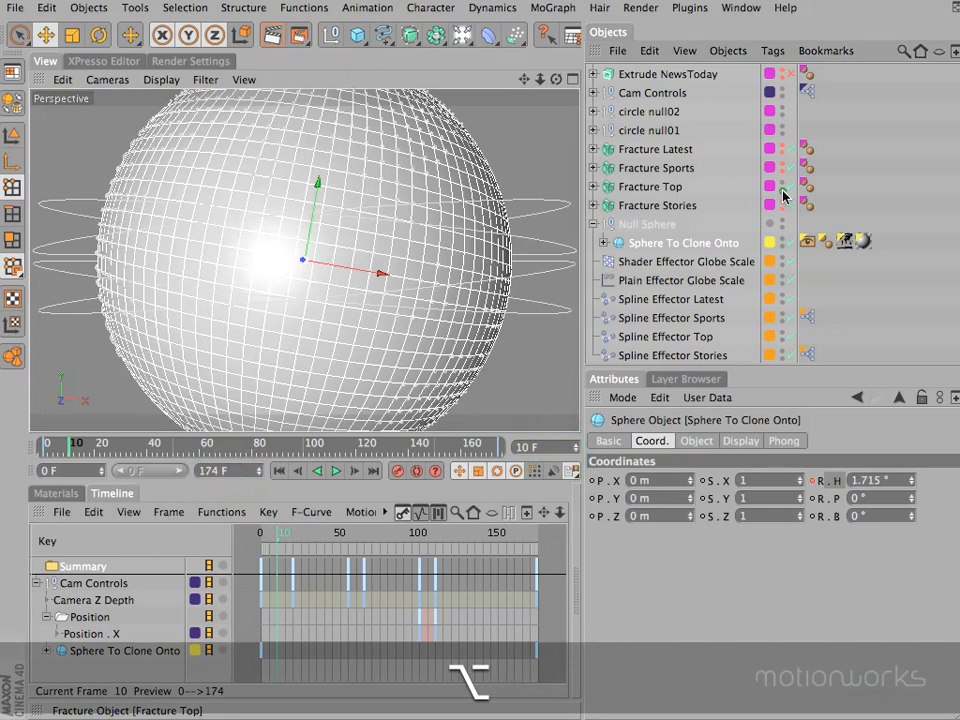
left_click(782, 187, "alt")
left_click(782, 206, "alt")
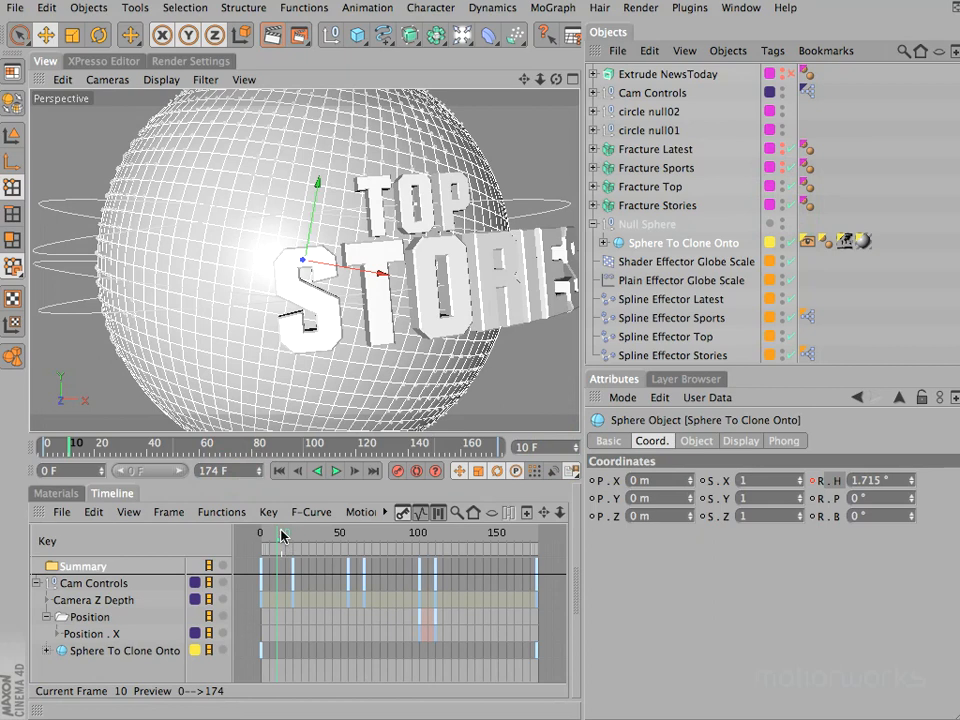
- At frame 20, set the heading of circle null01 to -25° to turn the Top Stories text
left_click_drag(281, 540, 295, 539)
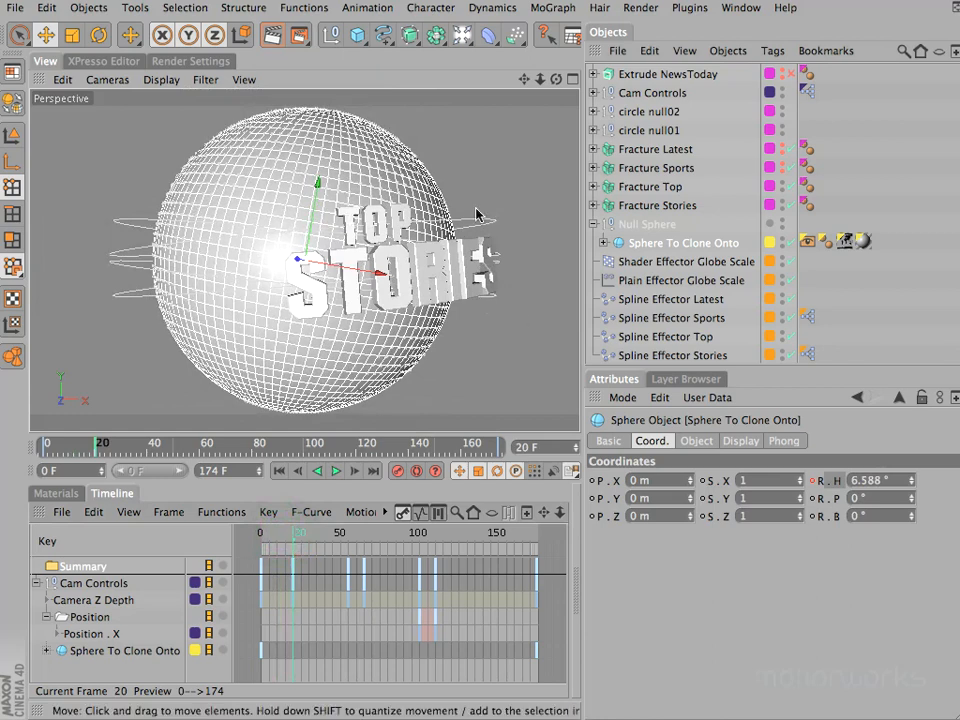
left_click(594, 131)
left_click(640, 131)
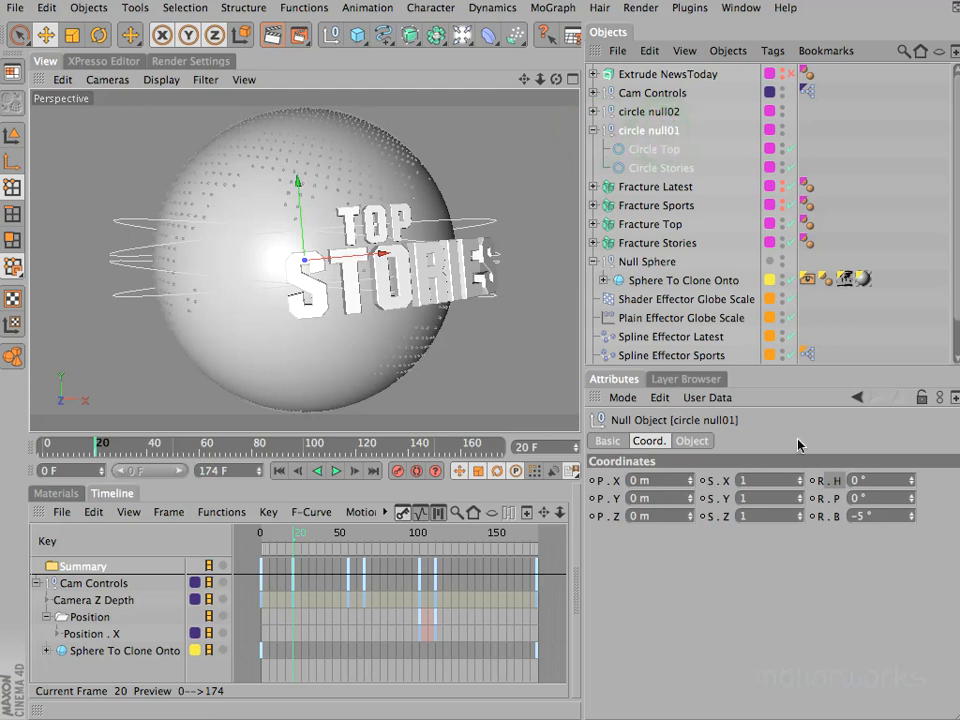
left_click_drag(912, 486, 912, 487)
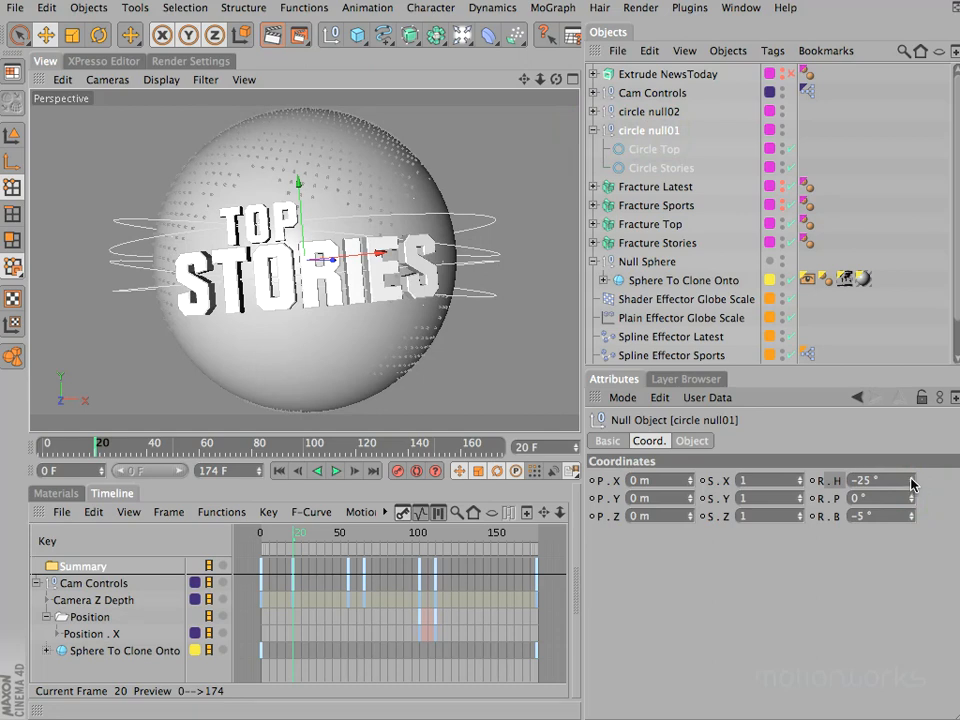
left_click(593, 130)
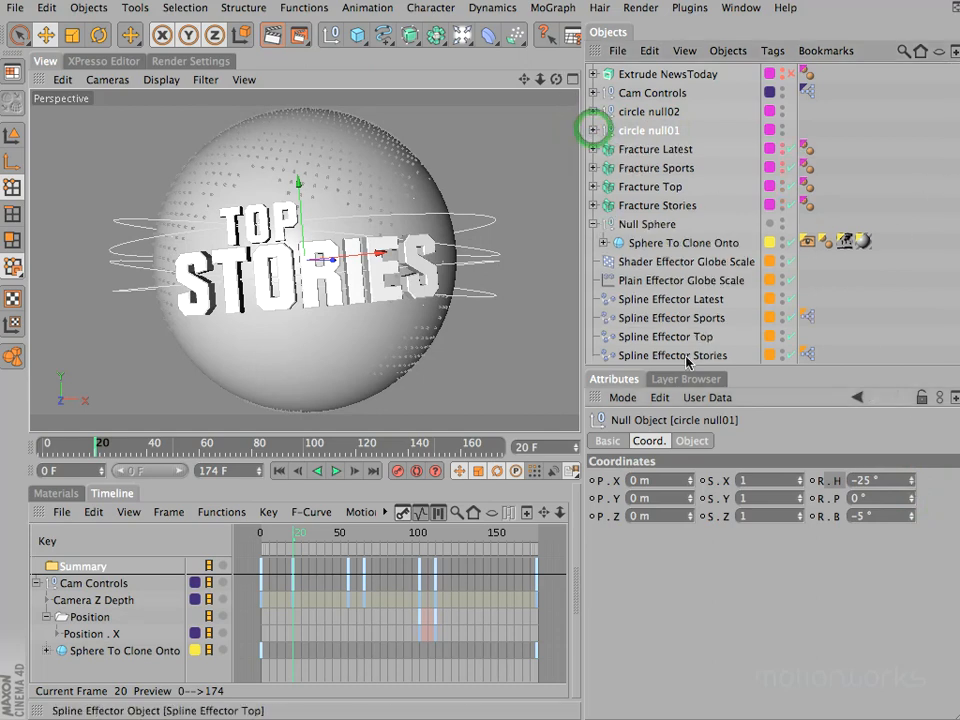
- Try shifting the Offset of Spline Effector Top, and inspect the circle splines inside circle null01
left_click(662, 337)
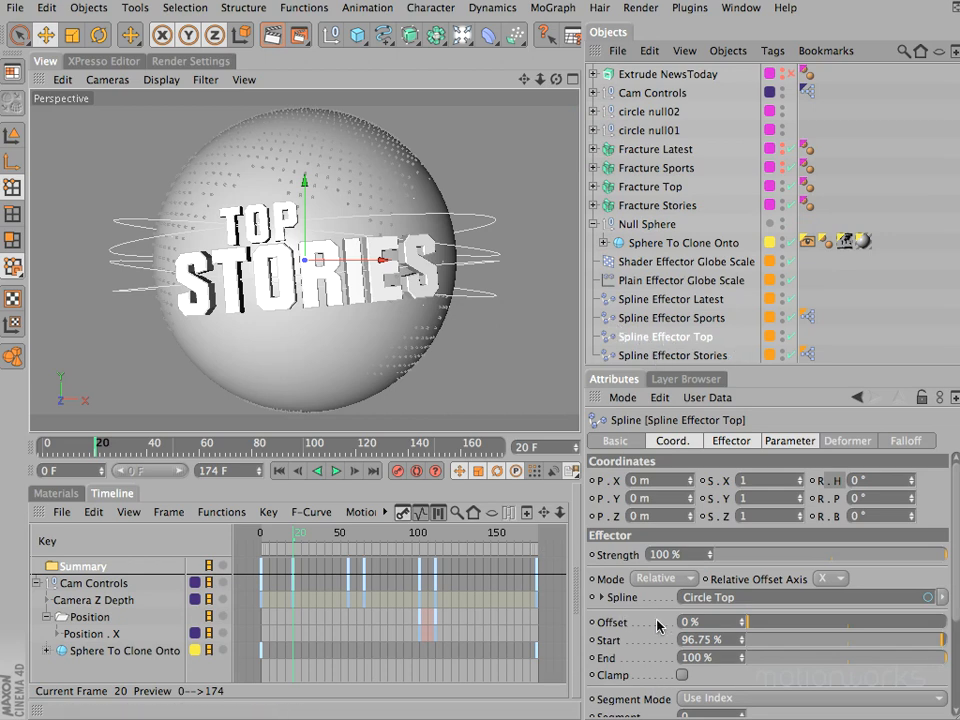
left_click_drag(757, 624, 735, 627)
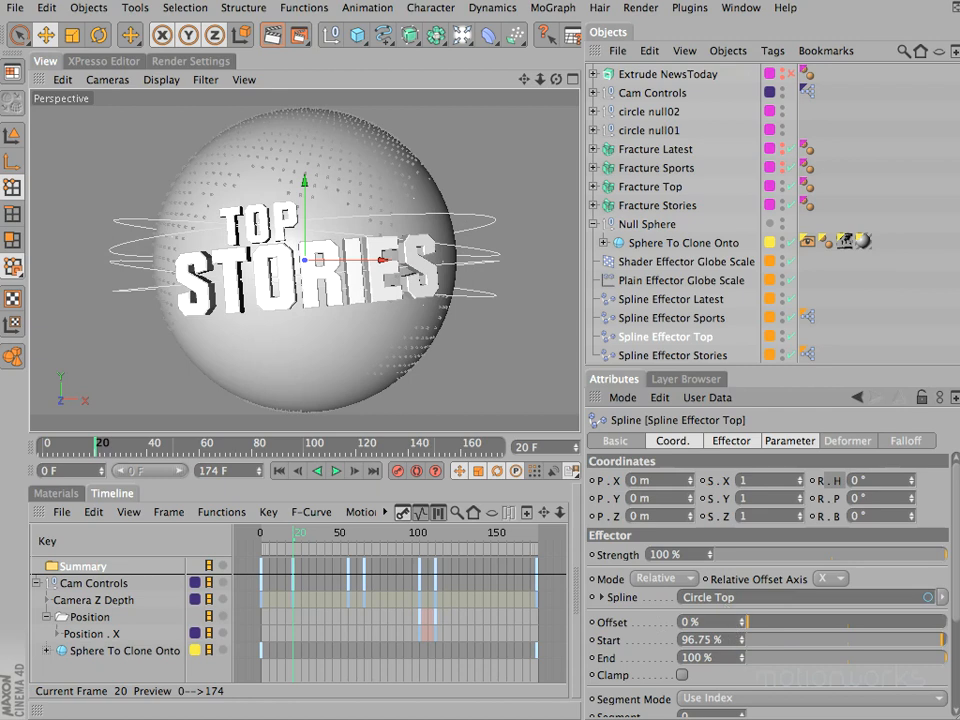
left_click(632, 130)
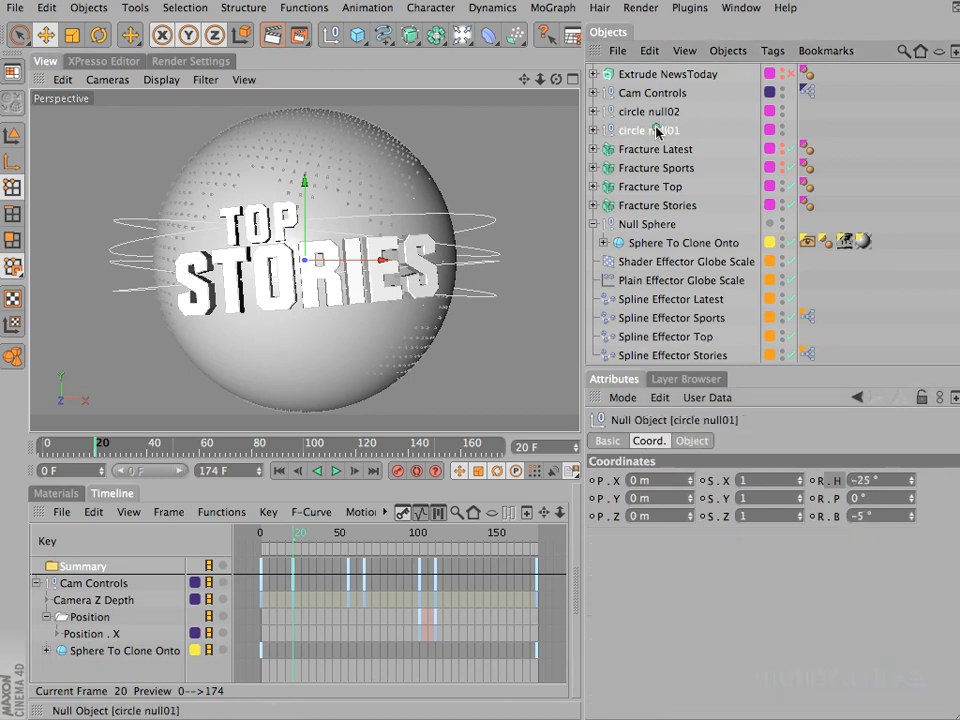
left_click(593, 130)
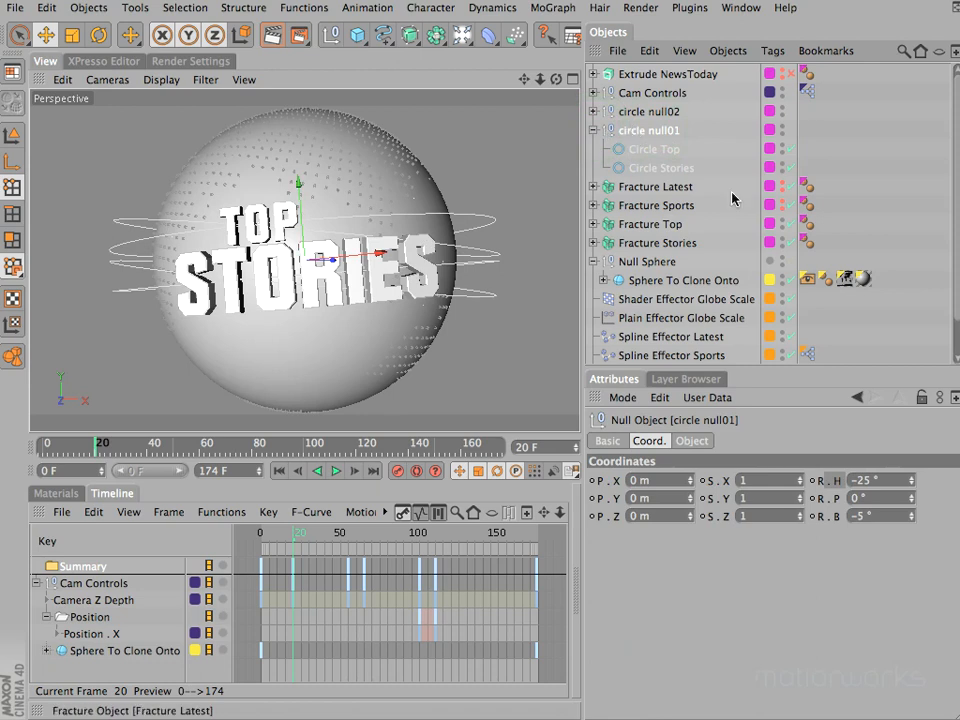
left_click_drag(955, 245, 957, 297)
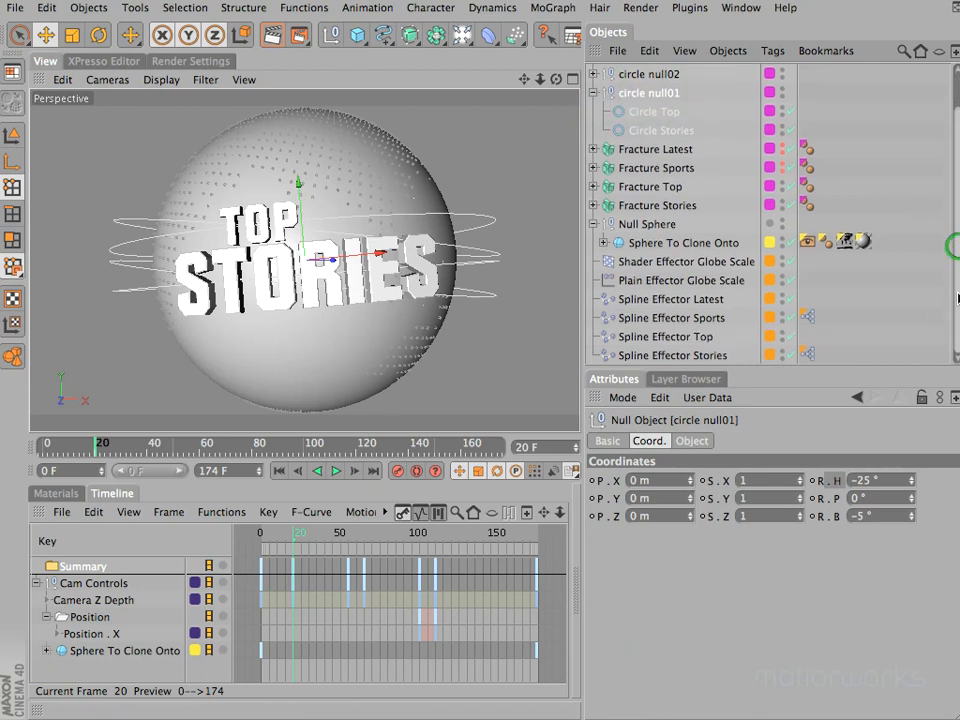
- Set the Offset of Spline Effector Top to 50%
left_click(631, 337)
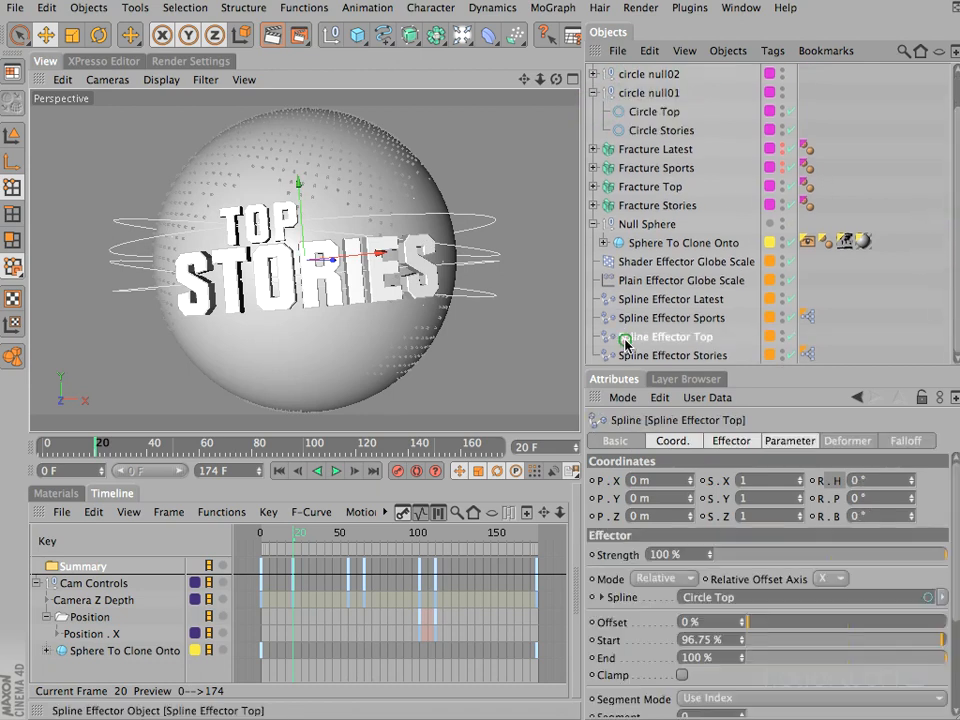
left_click(711, 621)
type("50")
key("Return")
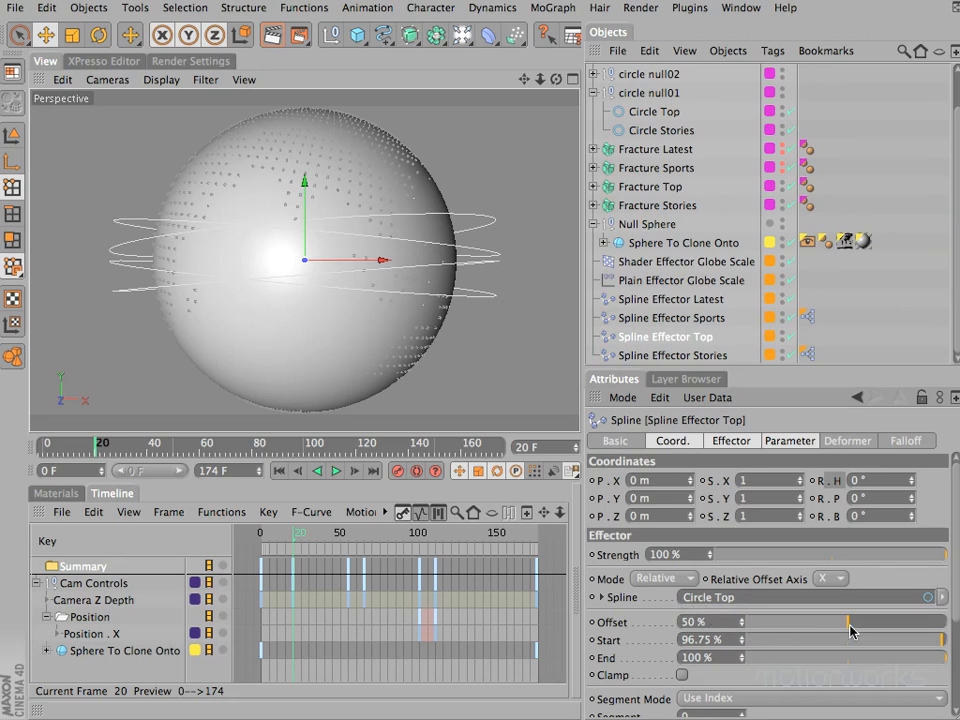
- Set the heading of circle null01 to 154° to bring the Top Stories text to the front of the globe
key("F2")
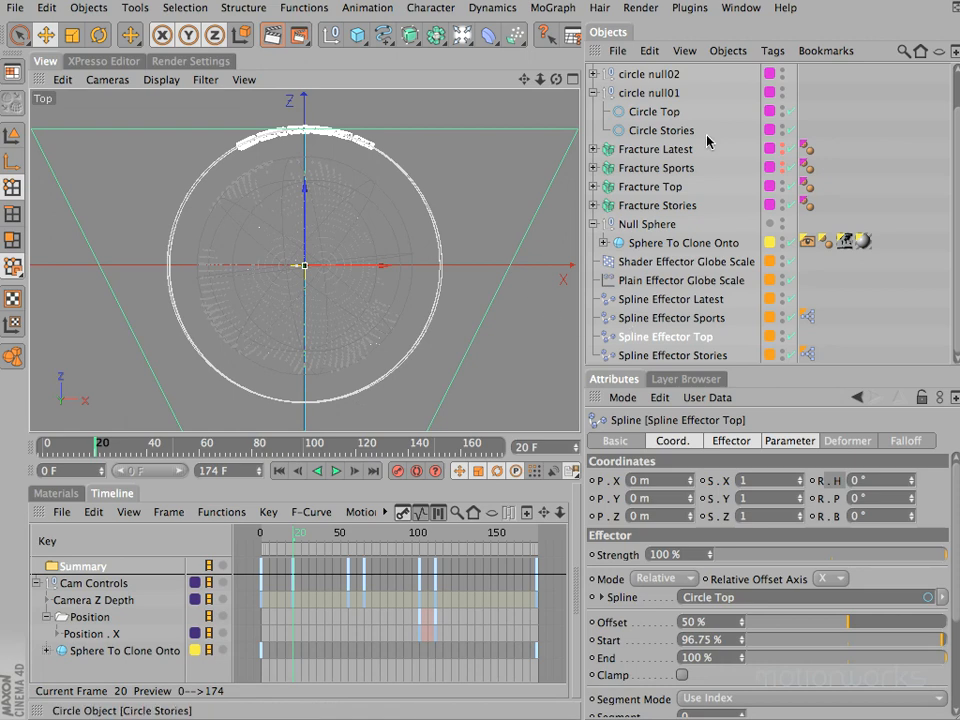
left_click(650, 94)
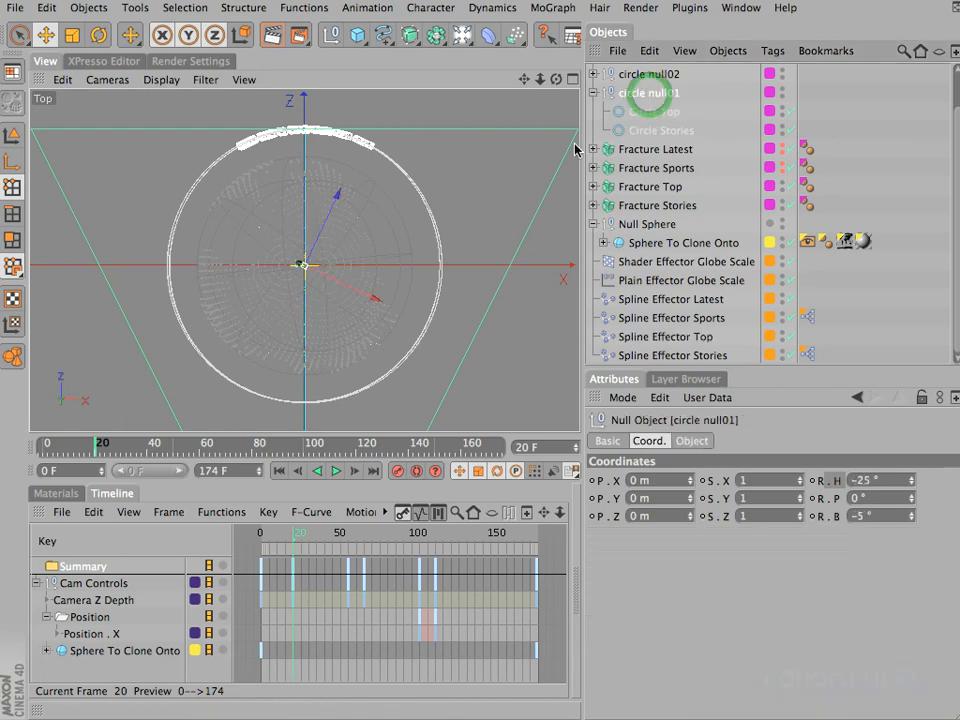
key("r")
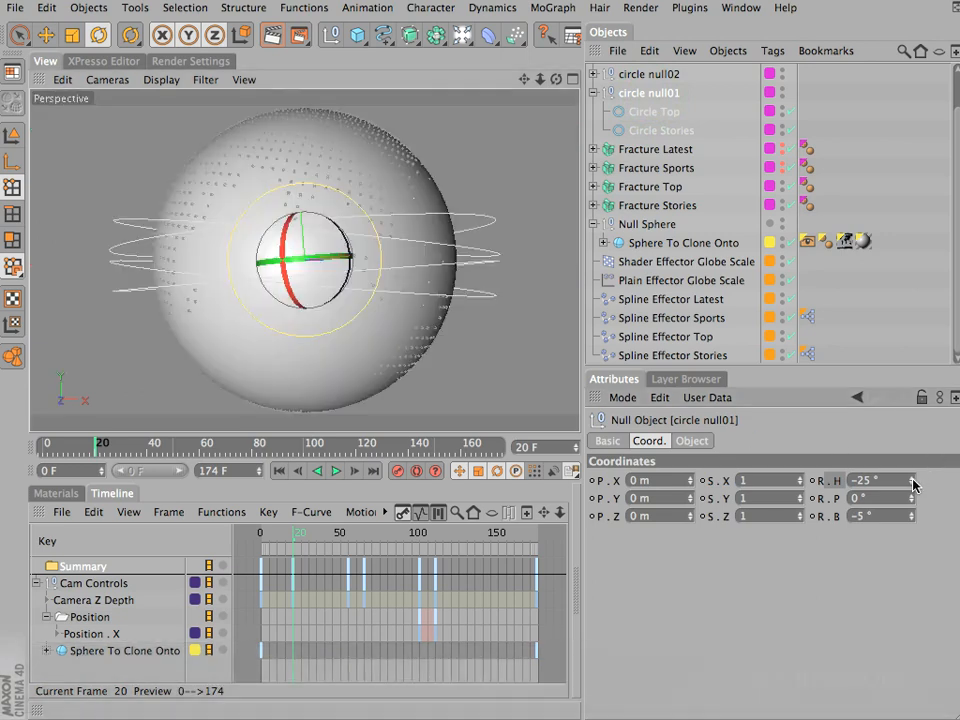
left_click_drag(913, 482, 913, 485)
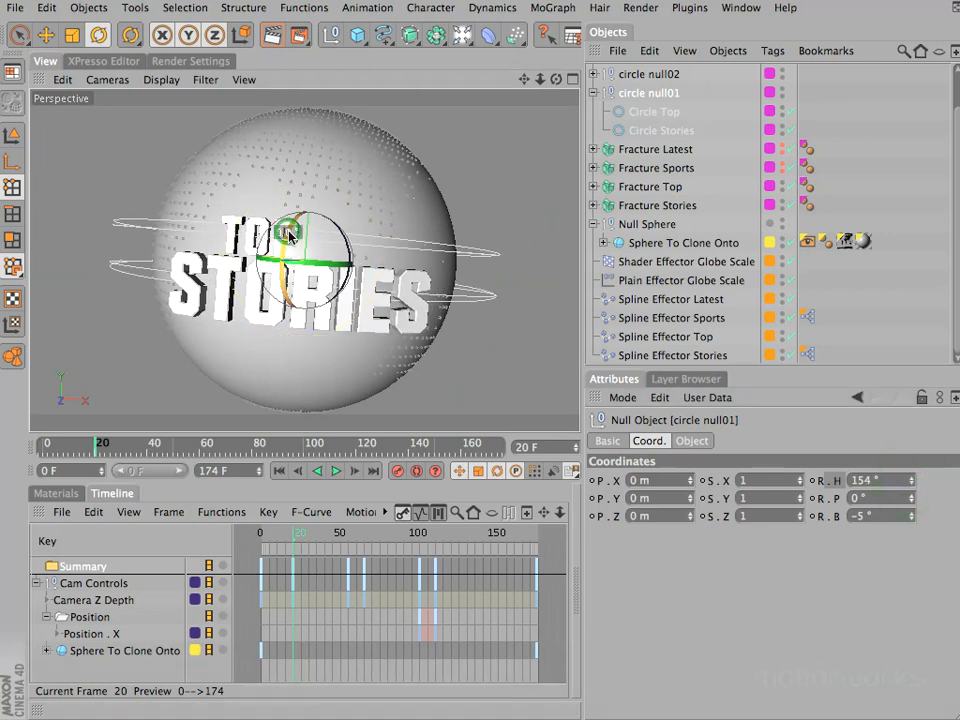
- Tilt circle null01 to a pitch of about 2.9° and raise it to about 12 m in Y, then collapse its hierarchy
left_click_drag(289, 237, 287, 232)
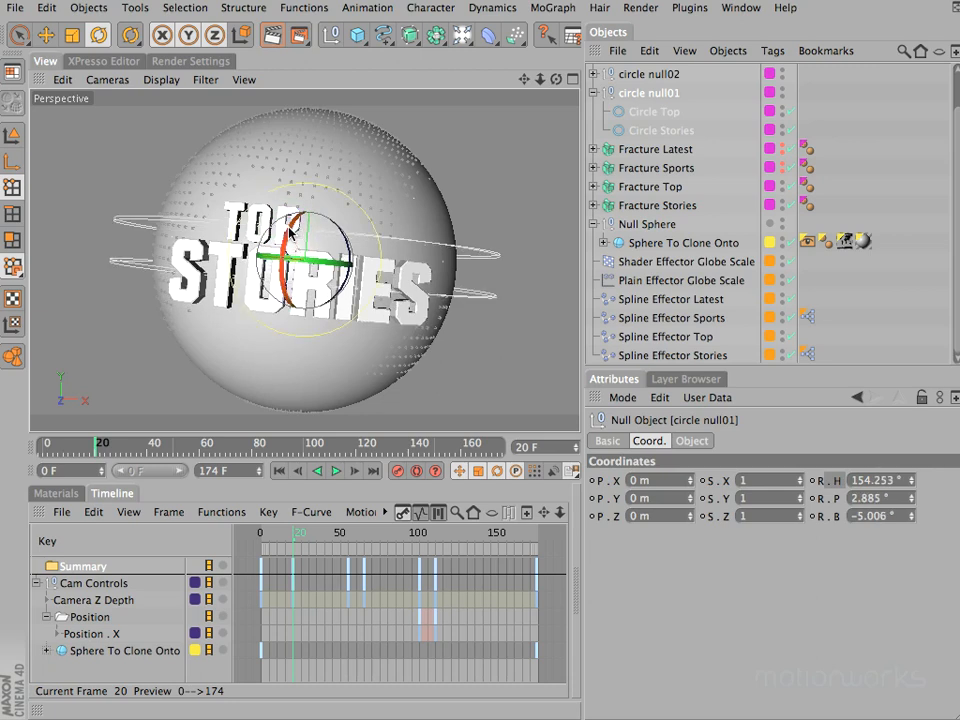
key("e")
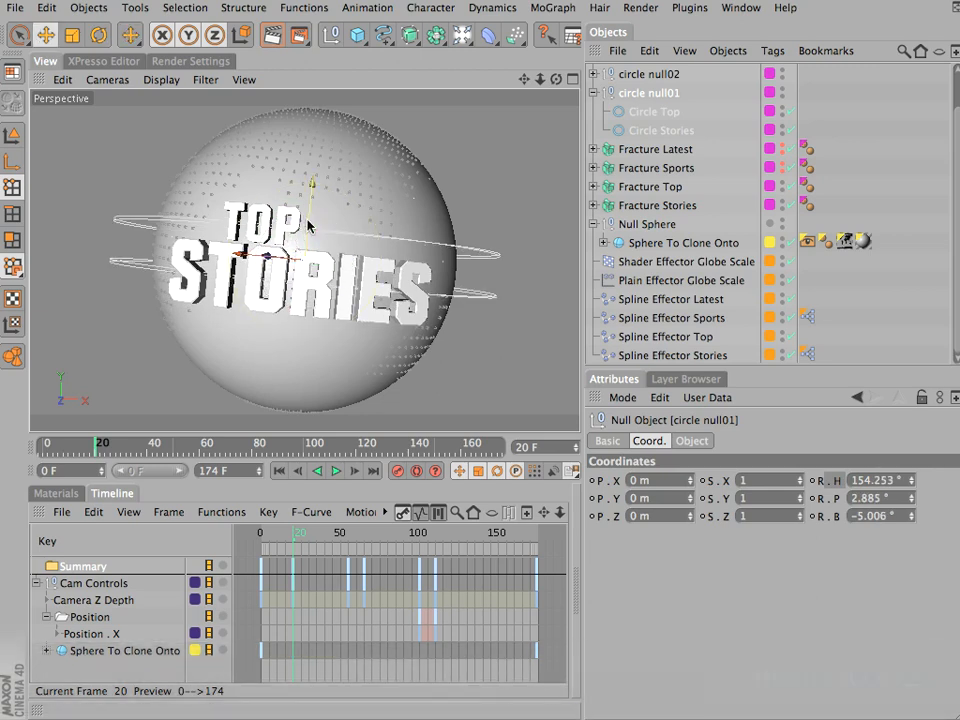
mouse_move(309, 218)
left_mouse_down()
mouse_move(310, 209)
mouse_move(307, 220)
left_mouse_up()
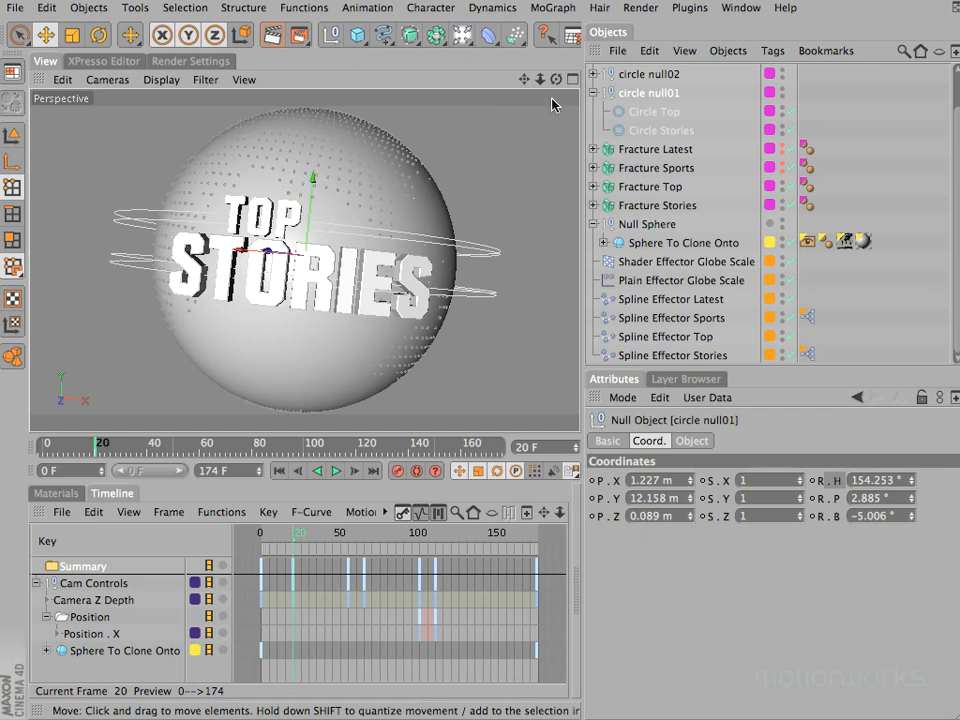
left_click(592, 93)
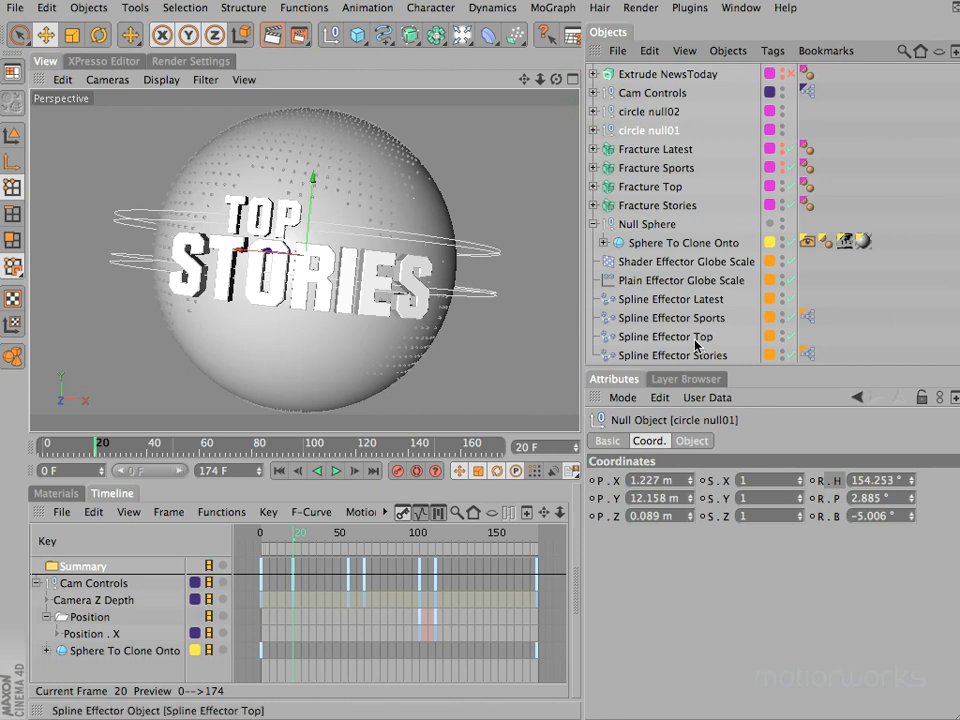
- Try sliding the Offset of Spline Effector Top down and up from 50%, and undo the change
left_click(636, 338)
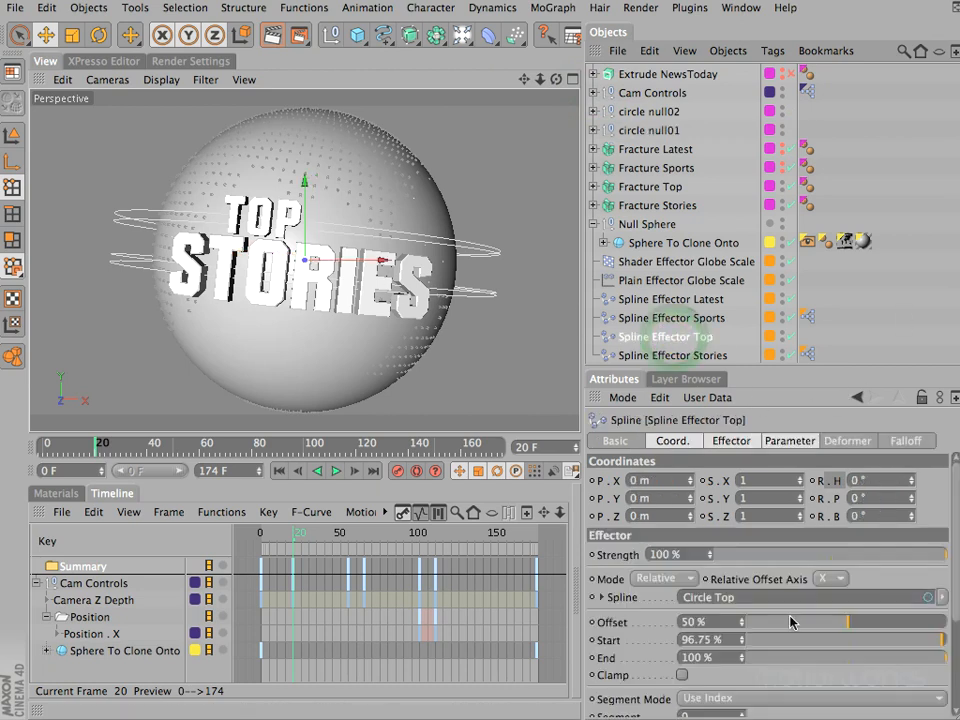
mouse_move(847, 628)
left_mouse_down()
mouse_move(942, 628)
mouse_move(745, 628)
left_mouse_up()
left_click_drag(842, 630, 943, 632)
key("super+z")
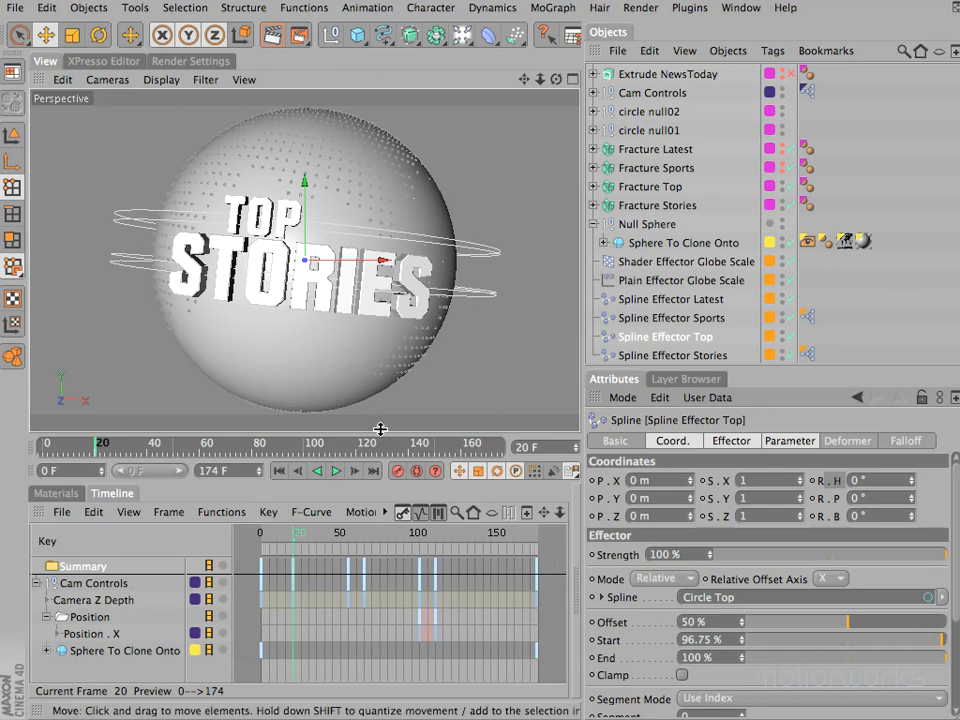
- At frame 10, set the Offset of Spline Effector Top to 90% to hide the text behind the globe, and keyframe it
mouse_move(280, 530)
left_mouse_down()
mouse_move(258, 538)
mouse_move(309, 541)
mouse_move(293, 541)
left_mouse_up()
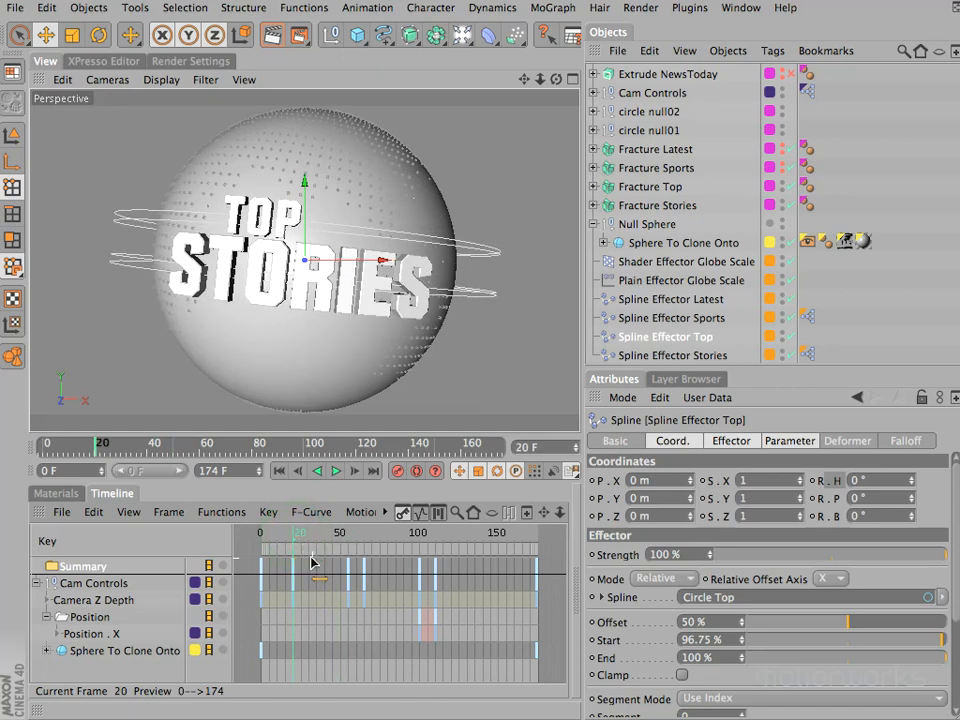
left_click_drag(300, 538, 255, 537)
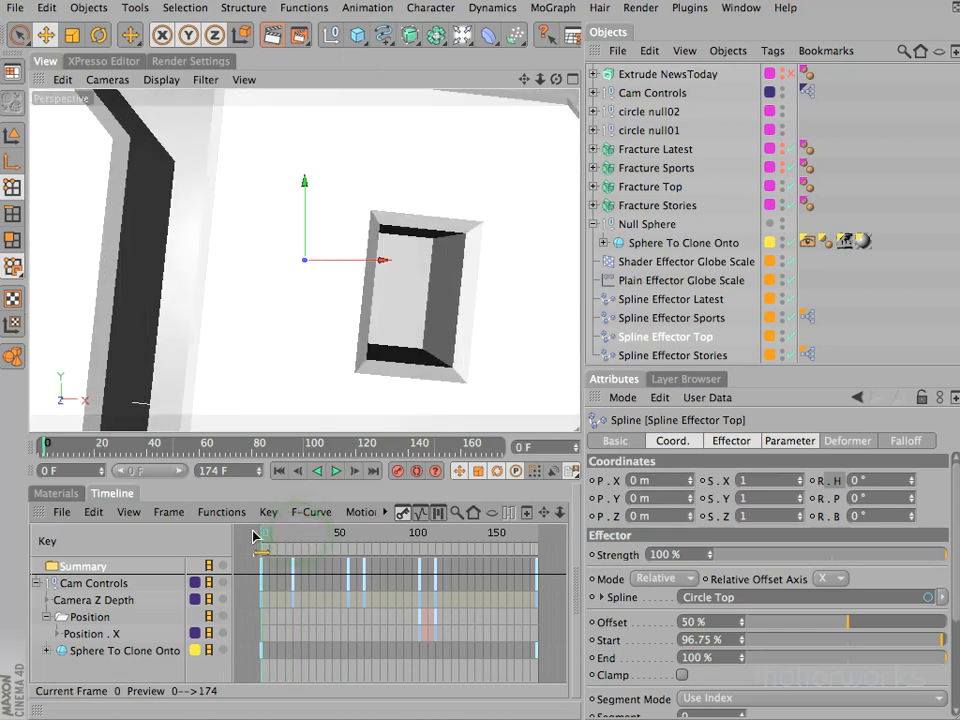
double_click(540, 449)
type("10")
key("Return")
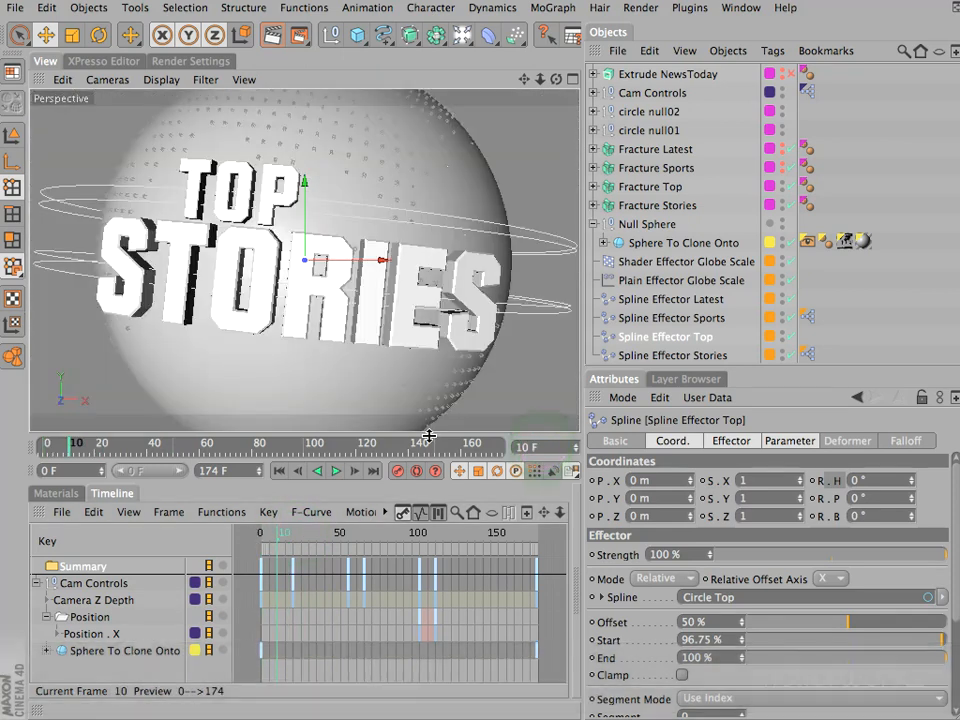
left_click_drag(851, 626, 929, 630)
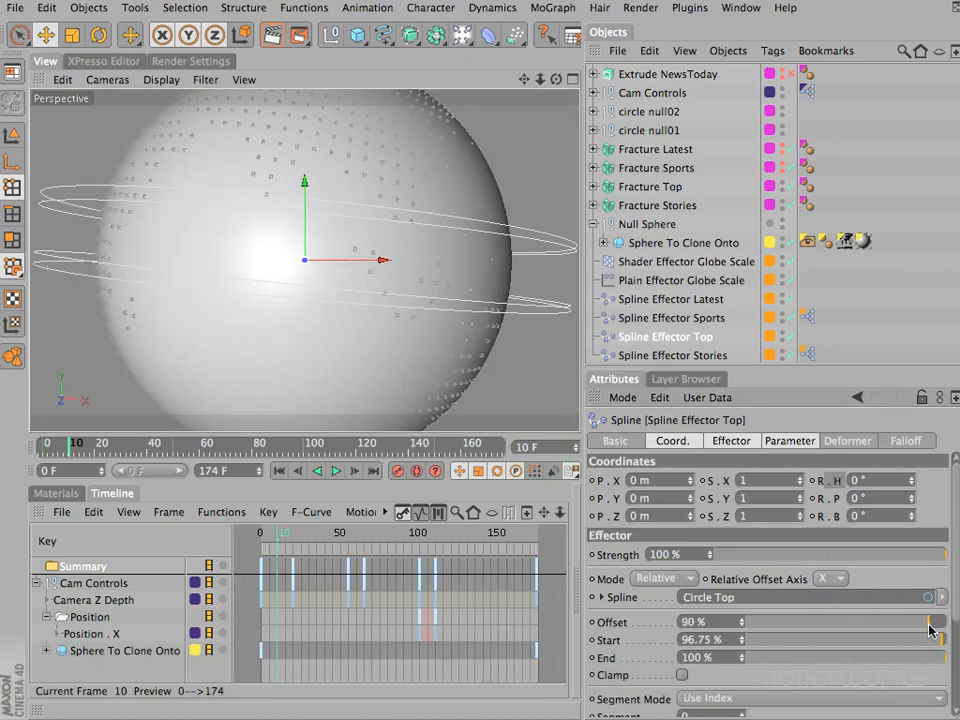
key("F2")
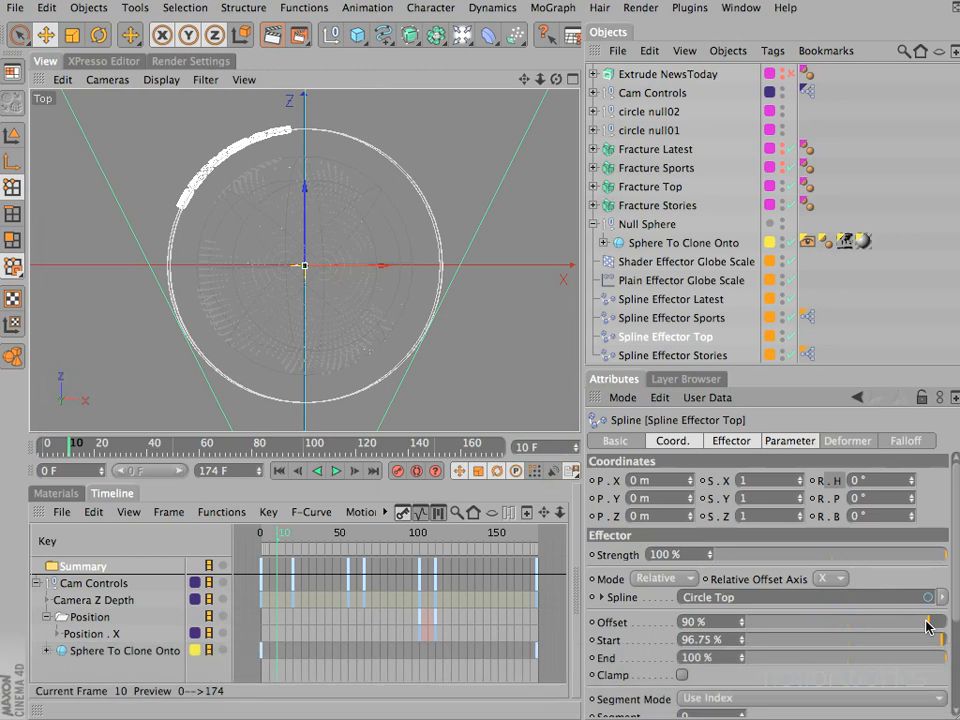
key("F1")
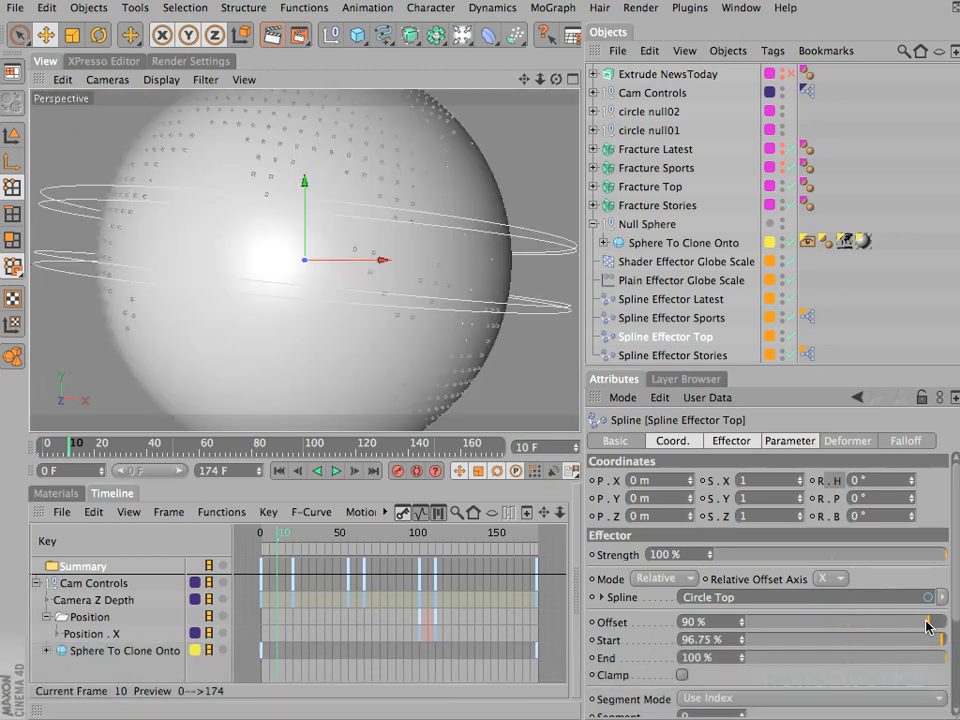
left_click(591, 622, "ctrl")
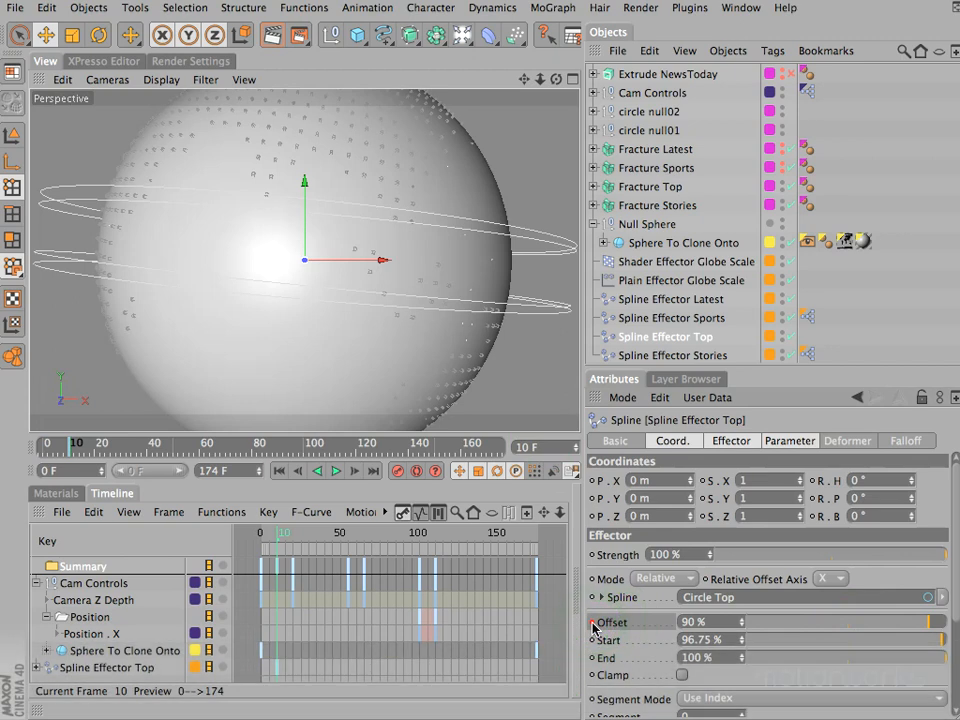
- At frame 20, set the Offset of Spline Effector Top to 52% and keyframe it
left_click(545, 447)
type("20")
key("Return")
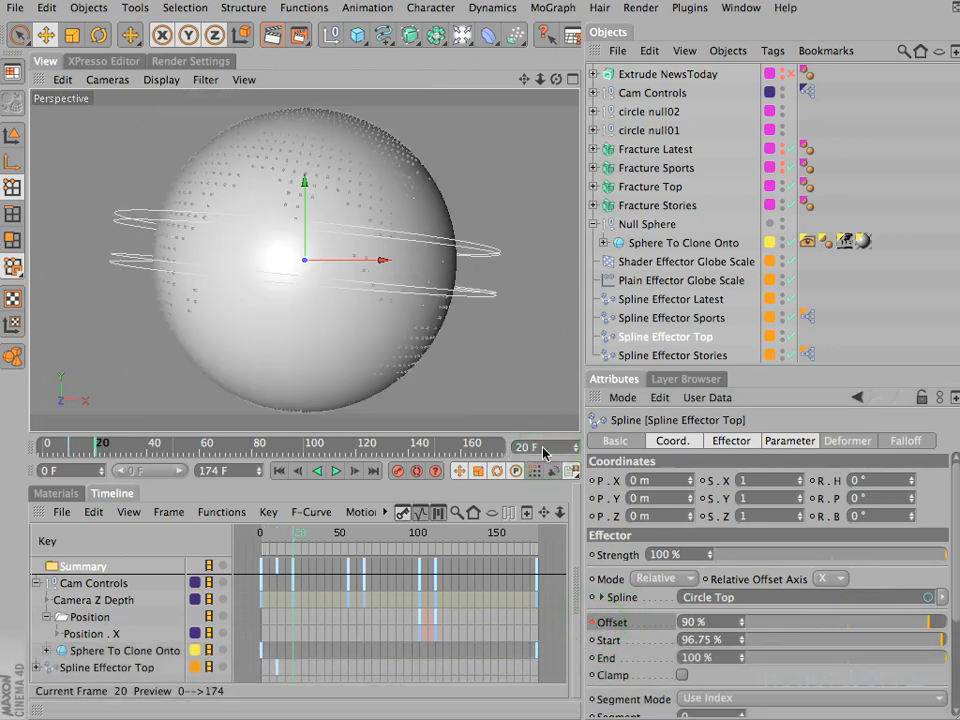
left_click_drag(929, 630, 848, 632)
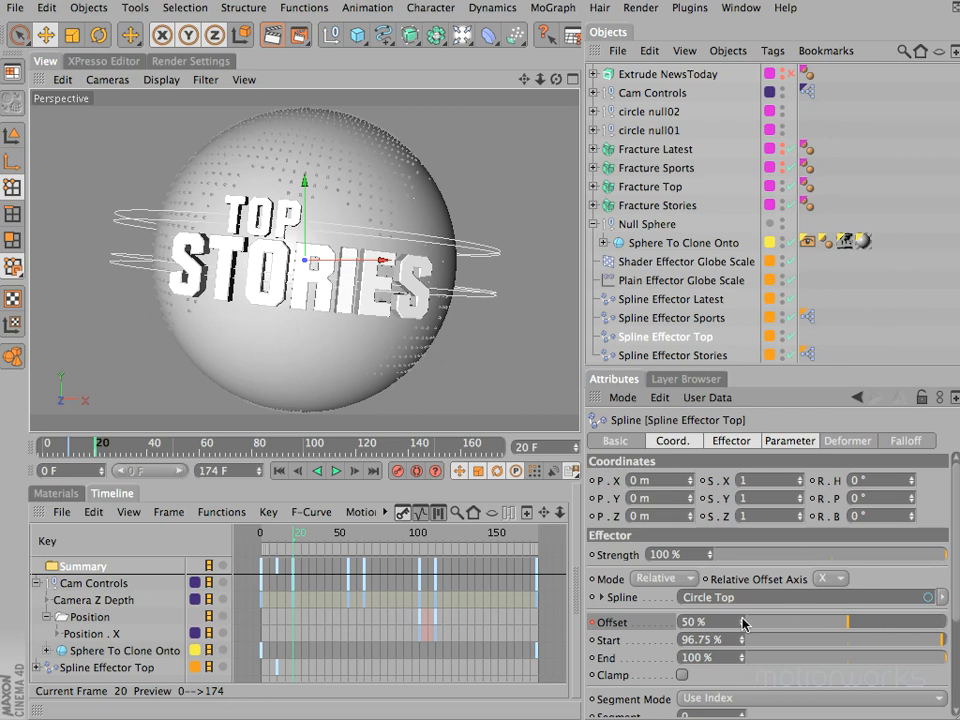
left_click_drag(742, 625, 742, 625)
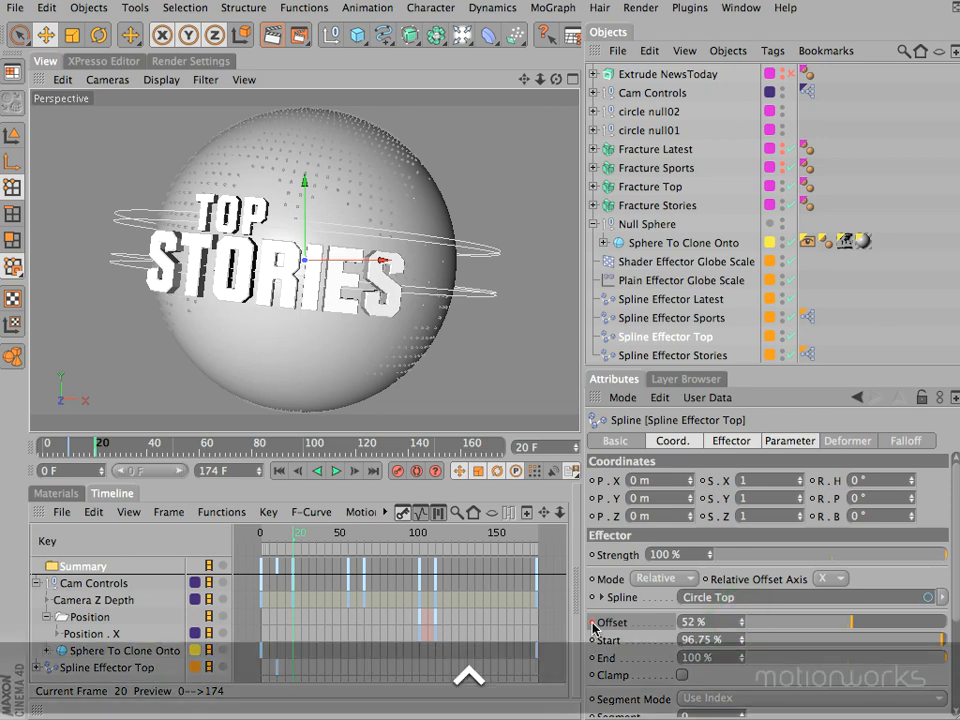
left_click(593, 624)
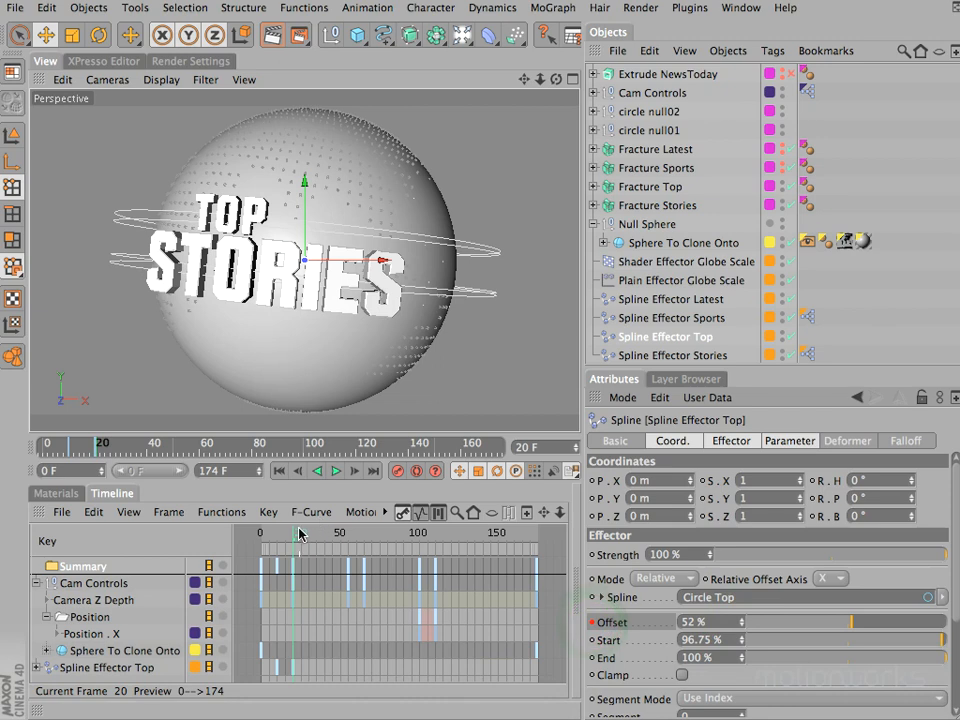
- At frame 55, set the Offset of Spline Effector Top to 48% and keyframe it
left_click_drag(298, 535, 350, 540)
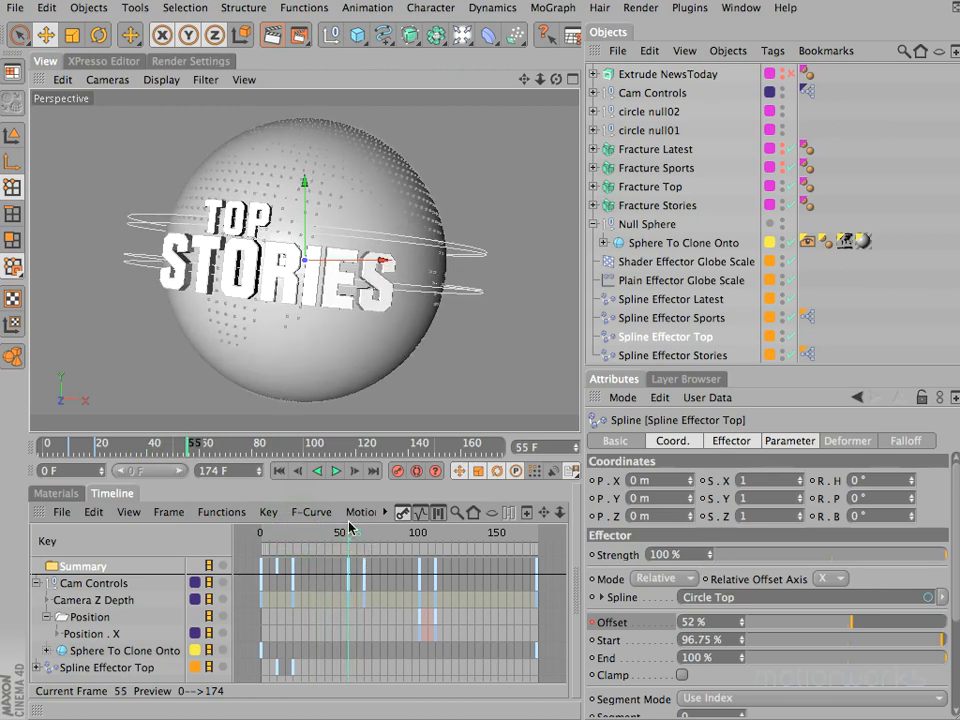
left_click_drag(742, 628, 743, 629)
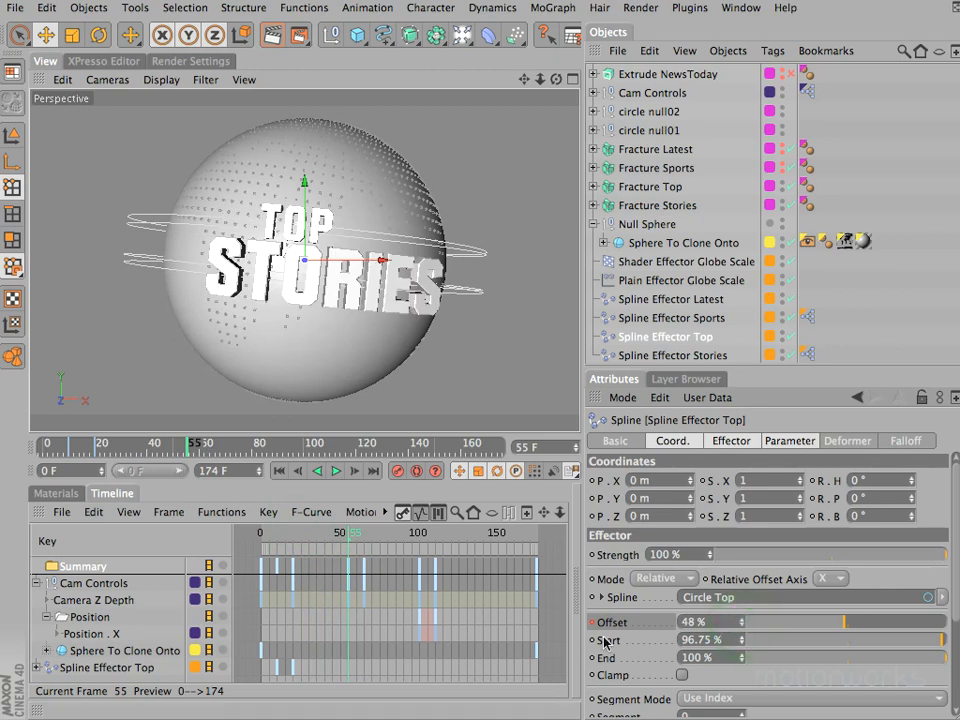
left_click(603, 622, "ctrl")
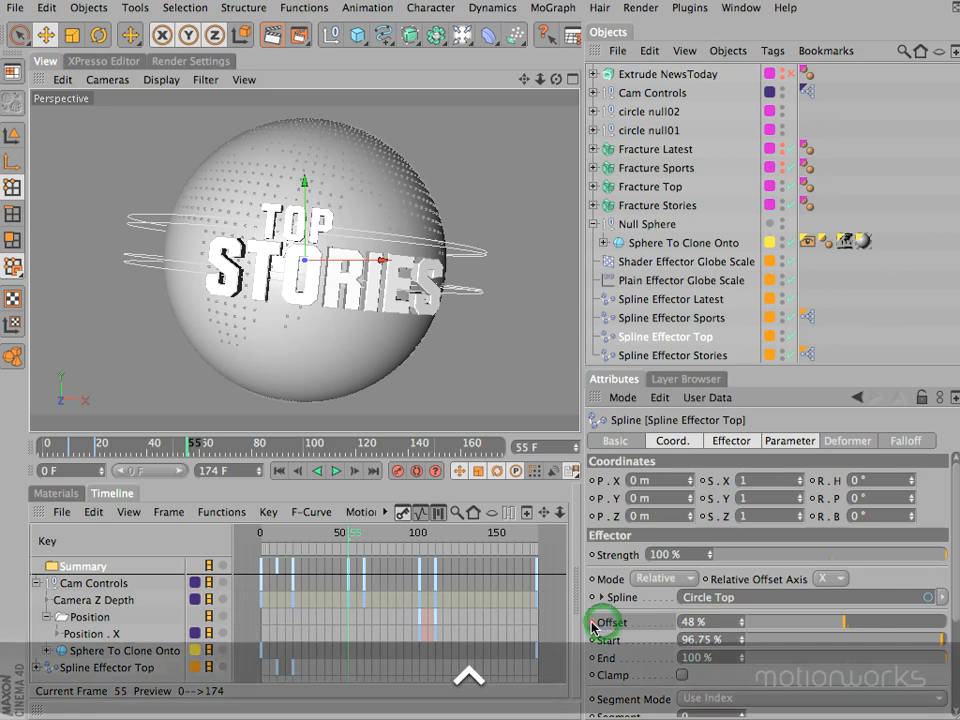
- At frame 65, set the Offset of Spline Effector Top to 5% and keyframe it
left_click(354, 533)
mouse_move(360, 537)
left_mouse_down()
mouse_move(352, 537)
mouse_move(366, 536)
left_mouse_up()
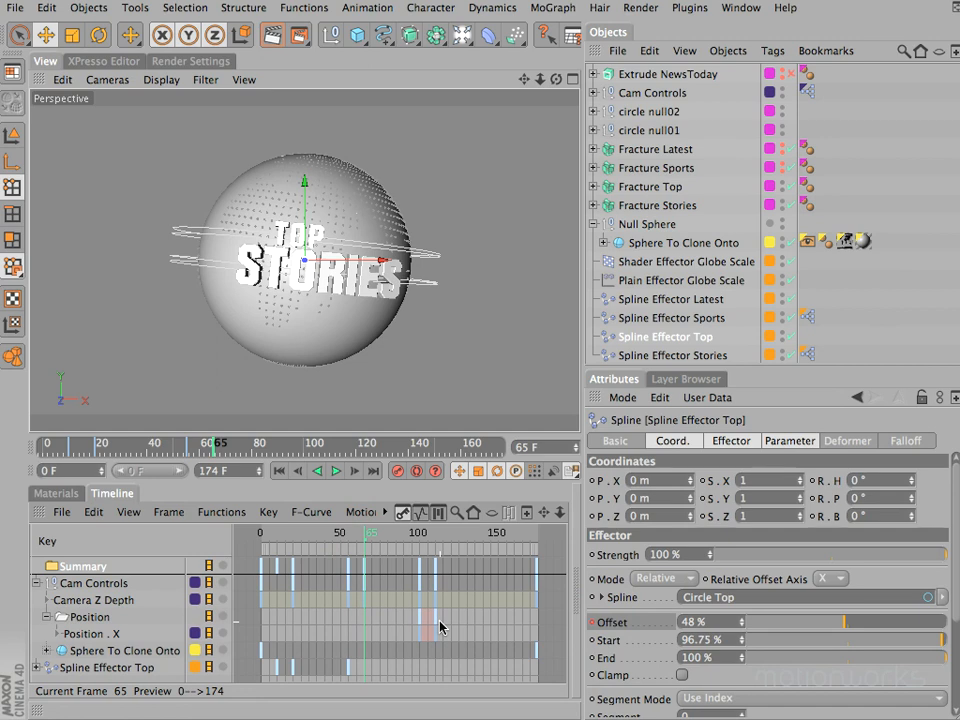
left_click_drag(840, 622, 766, 630)
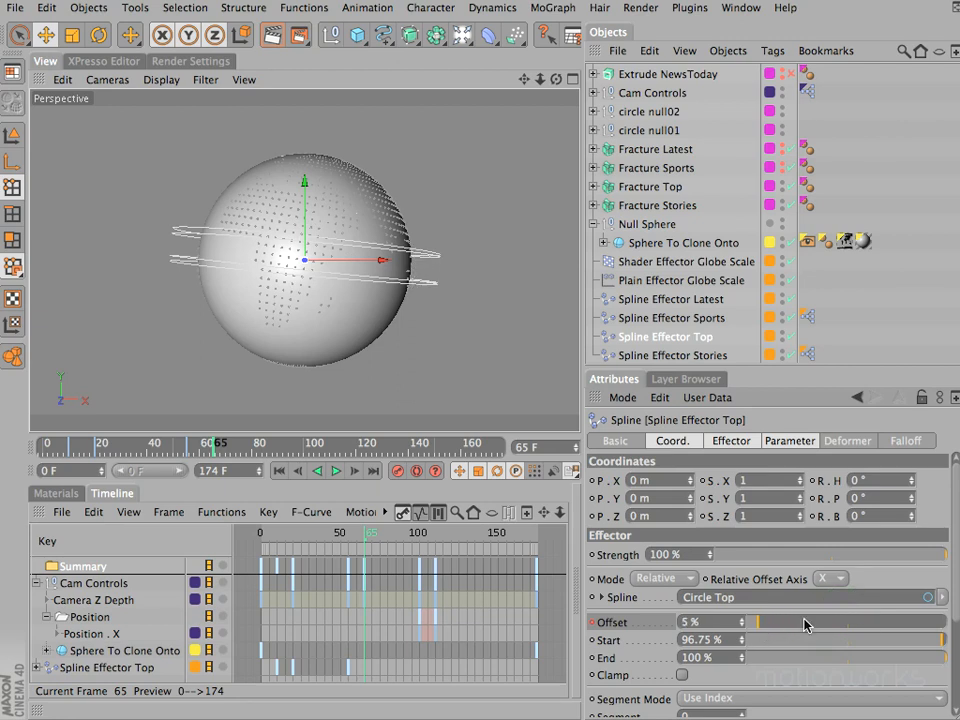
left_click(591, 622)
- Scrub the animation to frame 44 and display the F-curve of Spline Effector Top's Offset track
left_click_drag(265, 535, 339, 530)
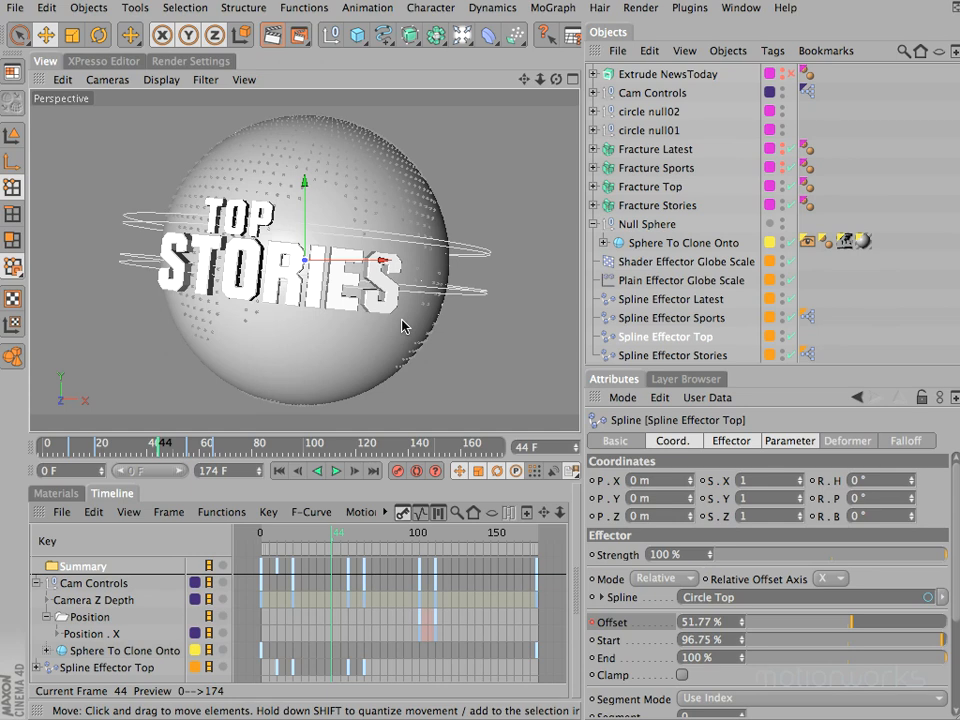
left_click(120, 667)
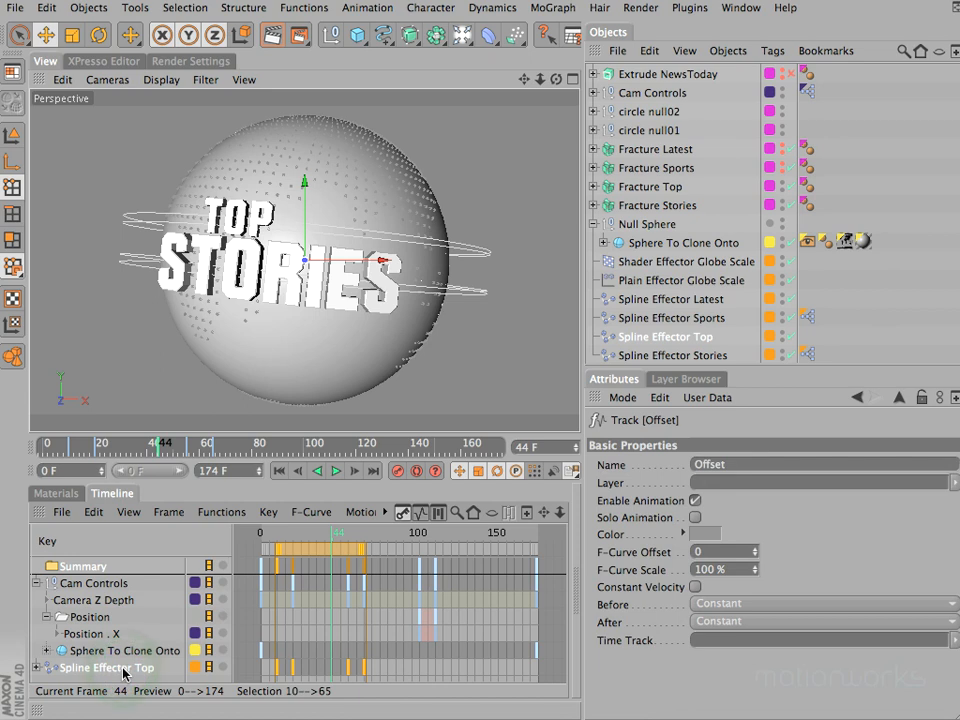
left_click(420, 515)
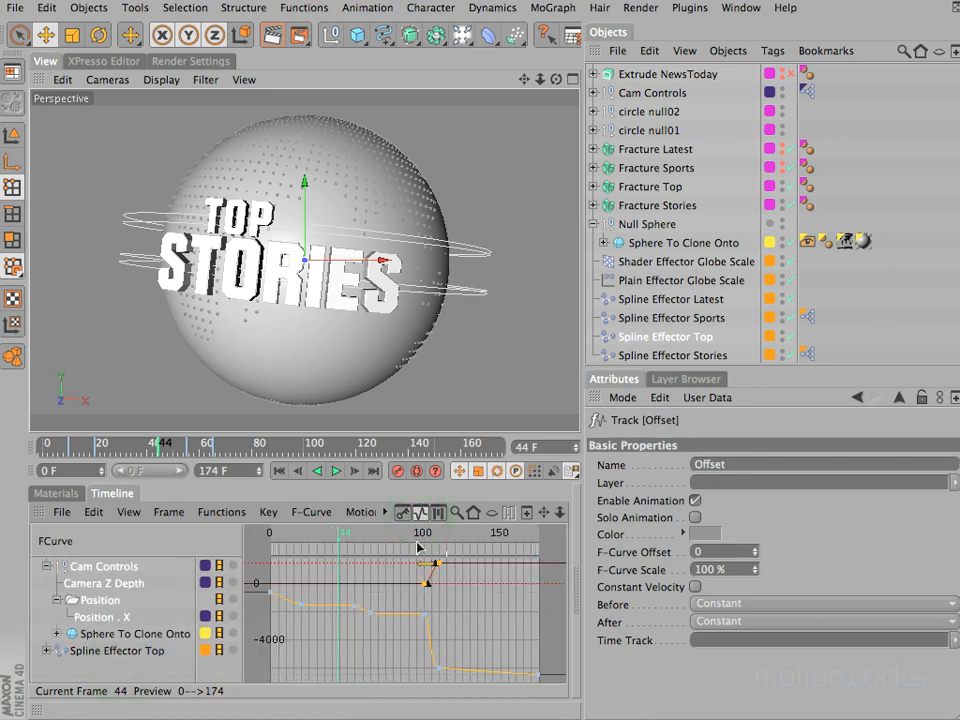
left_click(404, 515)
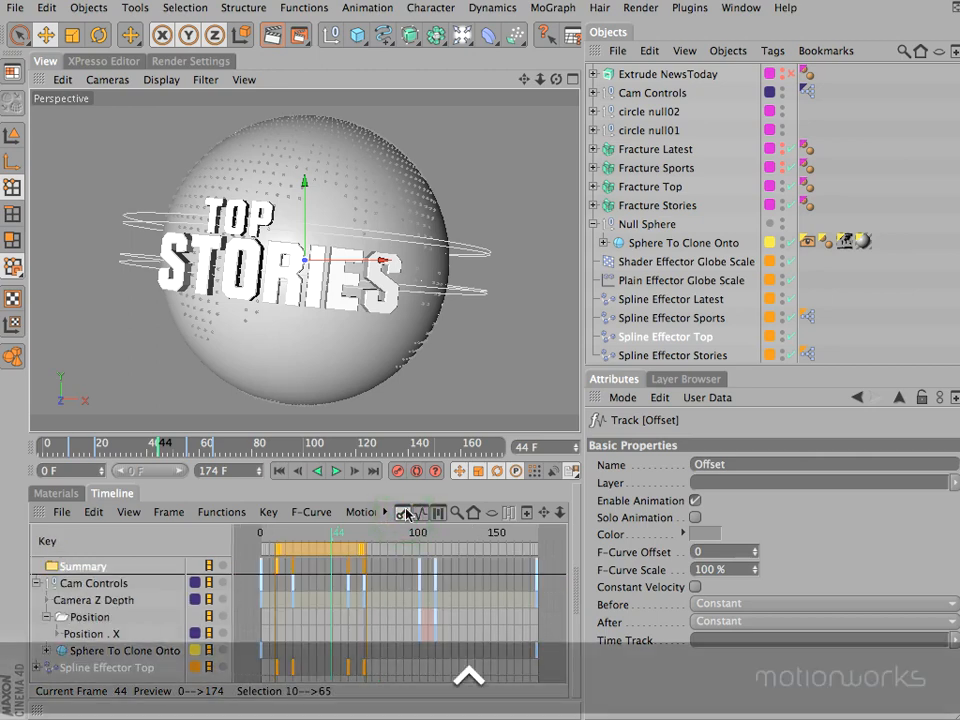
left_click(421, 515)
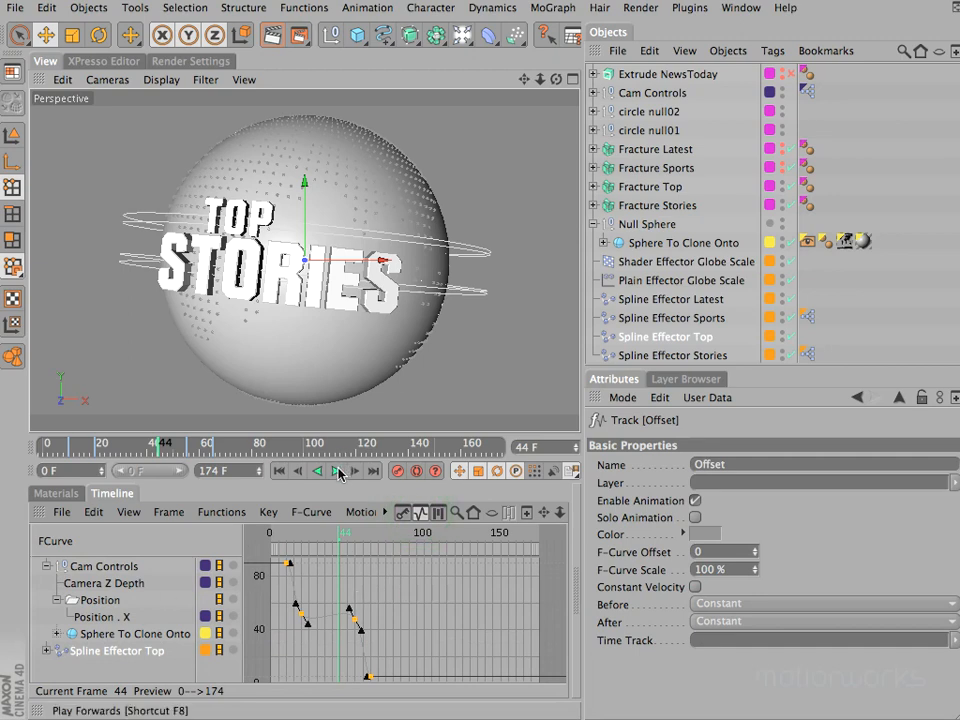
- Enlarge the timeline area and frame the selected Offset keys in the F-curve view
left_click_drag(339, 459, 358, 343)
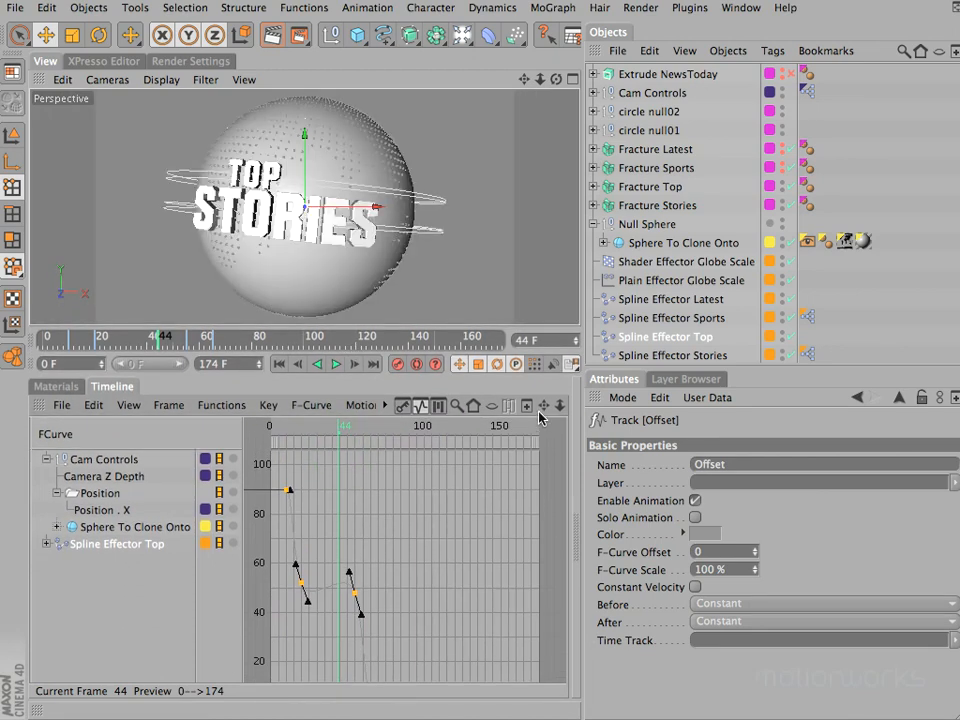
left_click(471, 419)
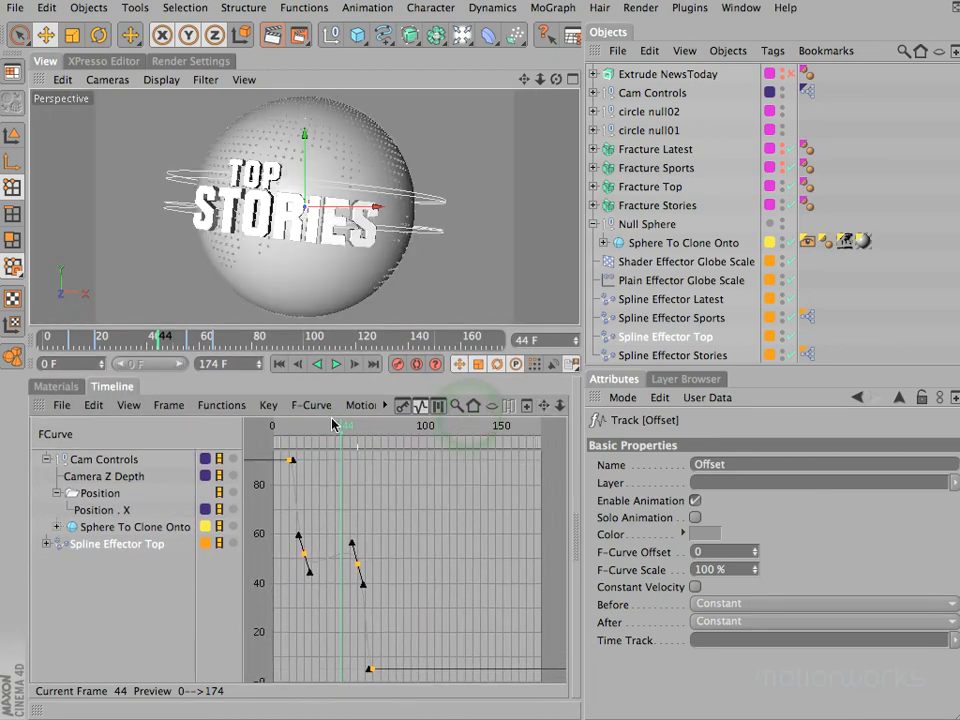
left_click(183, 413)
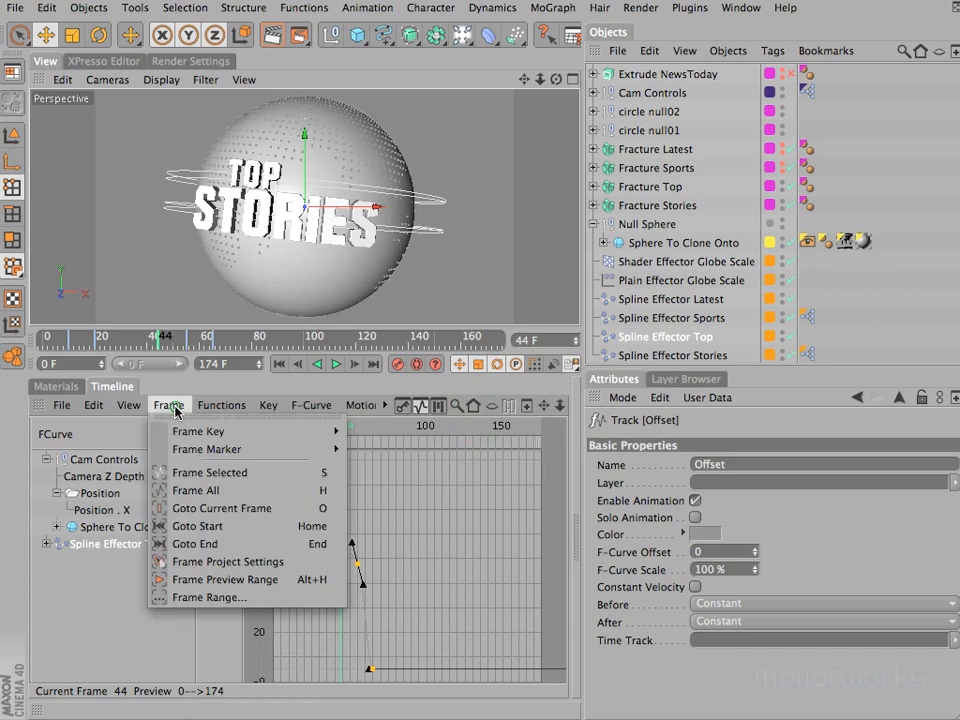
left_click(175, 472)
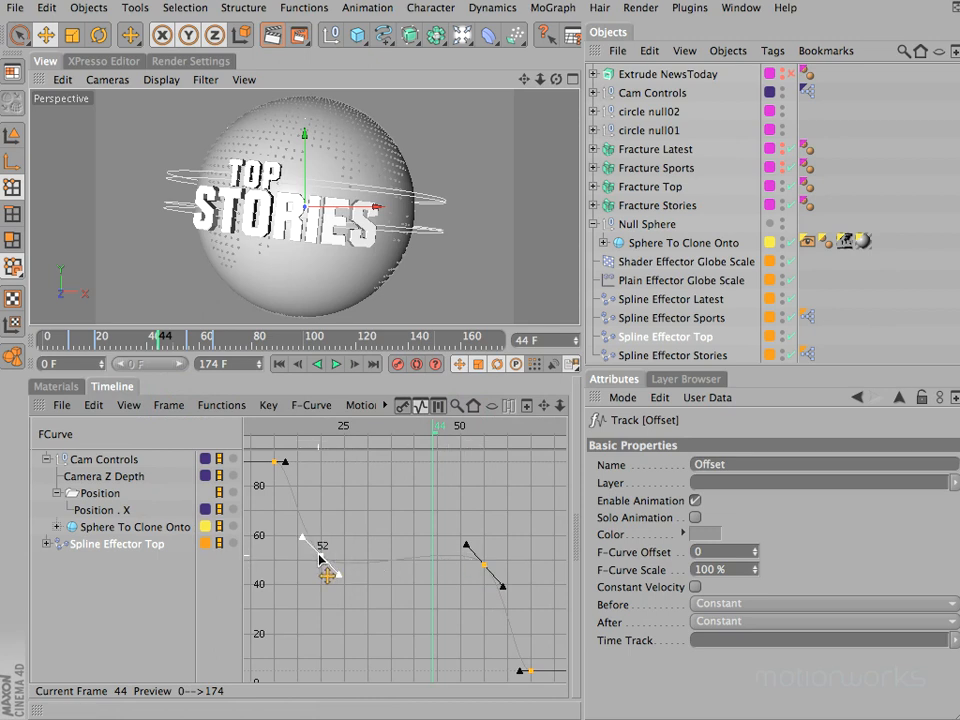
- Reshape the tangents of the Offset keys at frames 10 and 65 so the curve leaves and arrives steeply
left_click(443, 577)
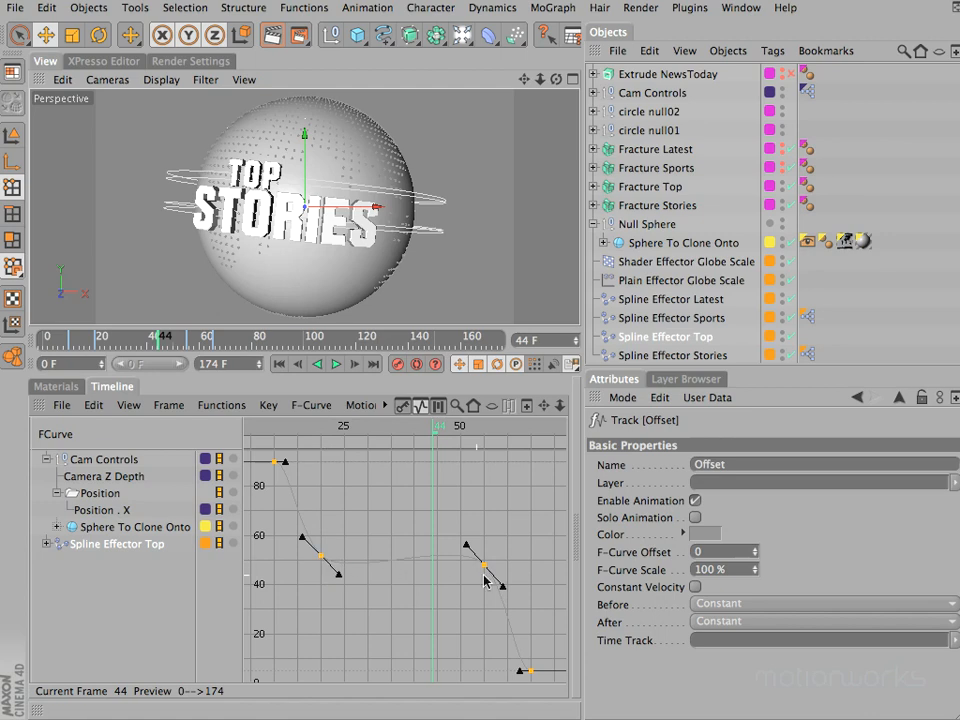
left_click_drag(302, 467, 279, 477)
left_click_drag(547, 640, 523, 652)
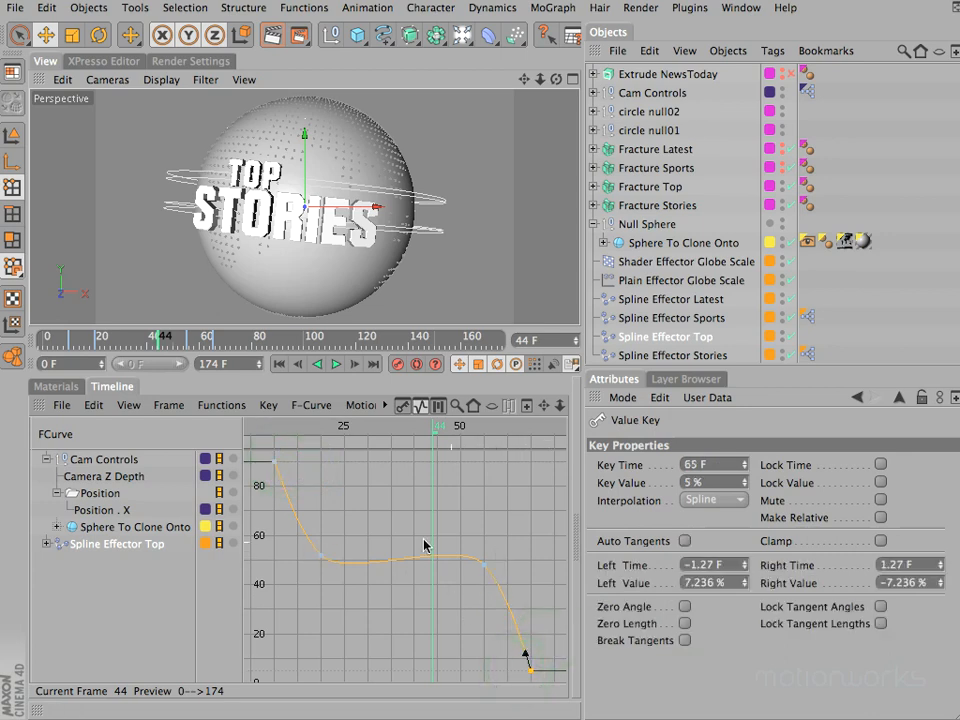
- Flatten the tangents of the Offset keys at frames 20 and 55 so the curve slopes gently from 52% to 48%
left_click(321, 555)
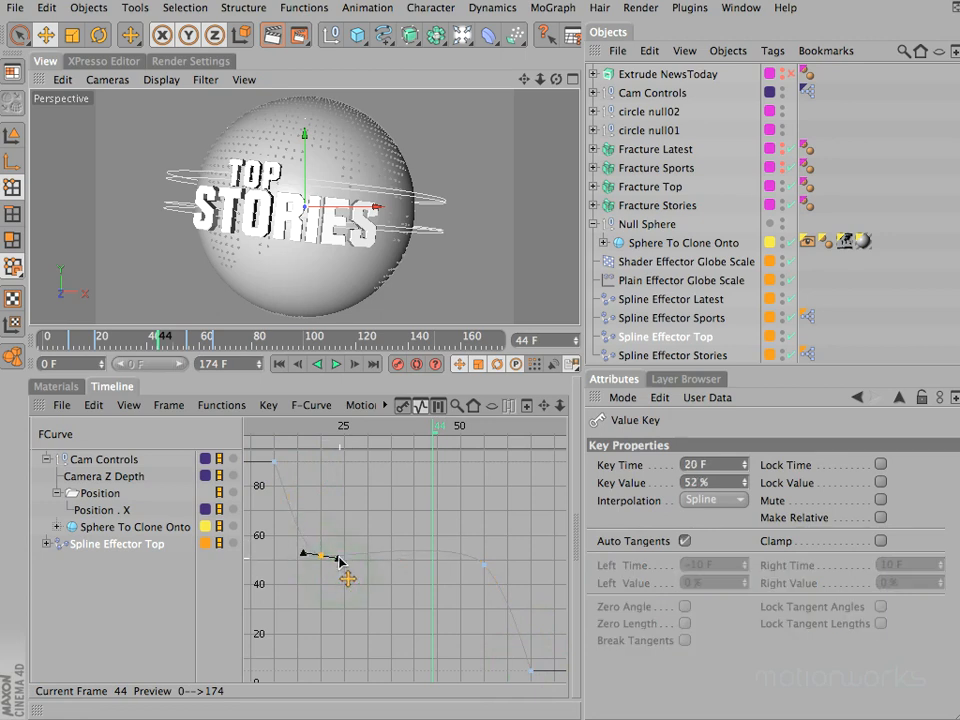
left_click_drag(337, 568, 338, 558)
left_click(530, 610)
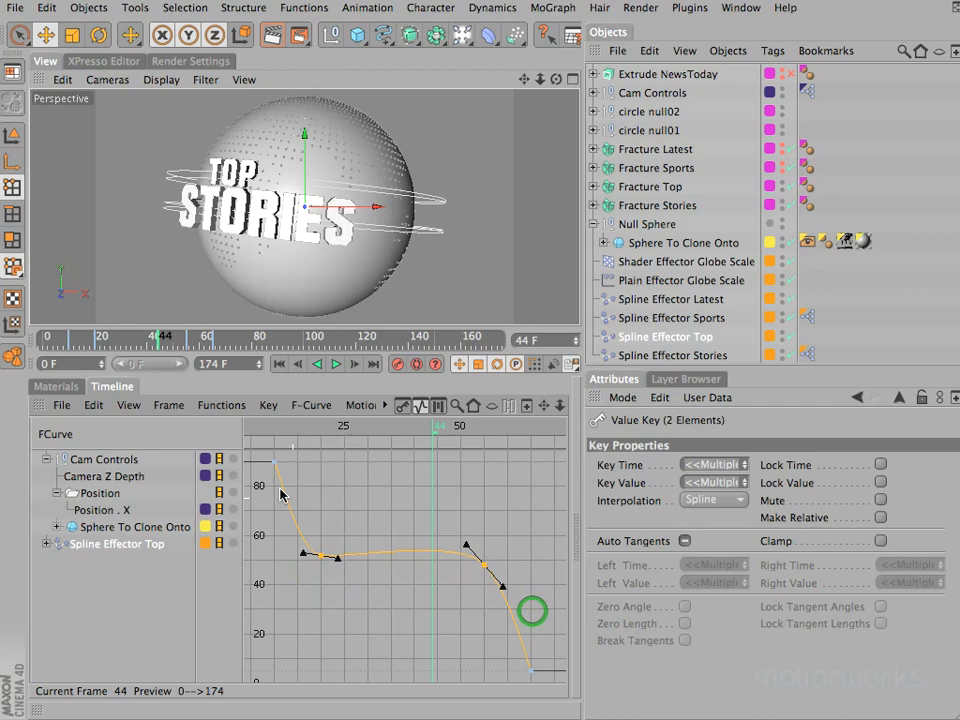
left_click(167, 405)
left_click(178, 471)
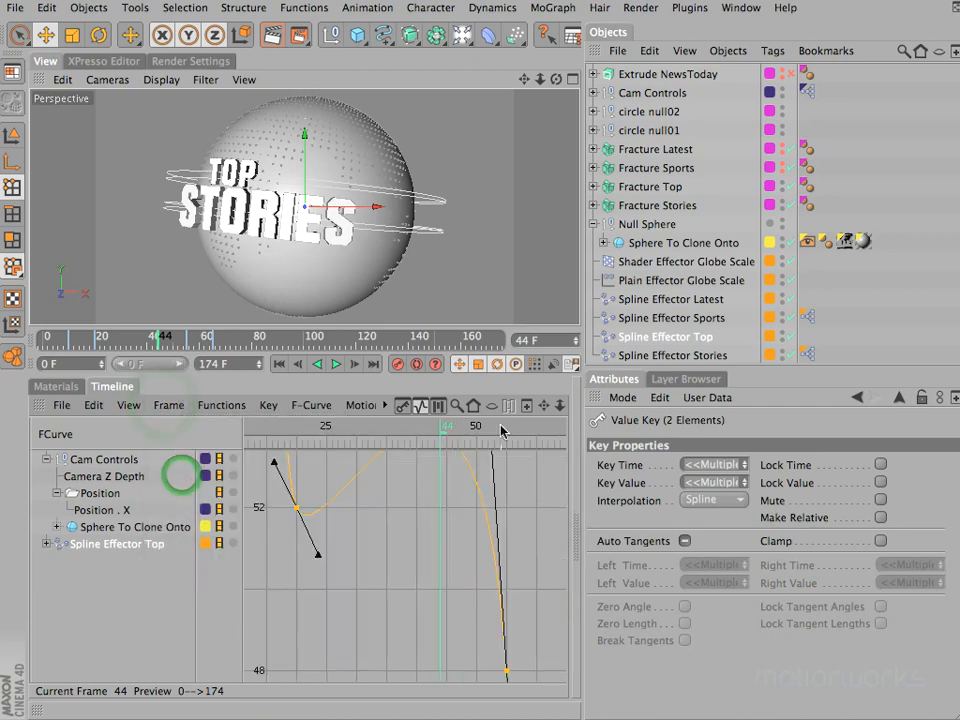
left_click_drag(559, 406, 559, 404)
left_click(532, 529)
left_click_drag(532, 529, 475, 603)
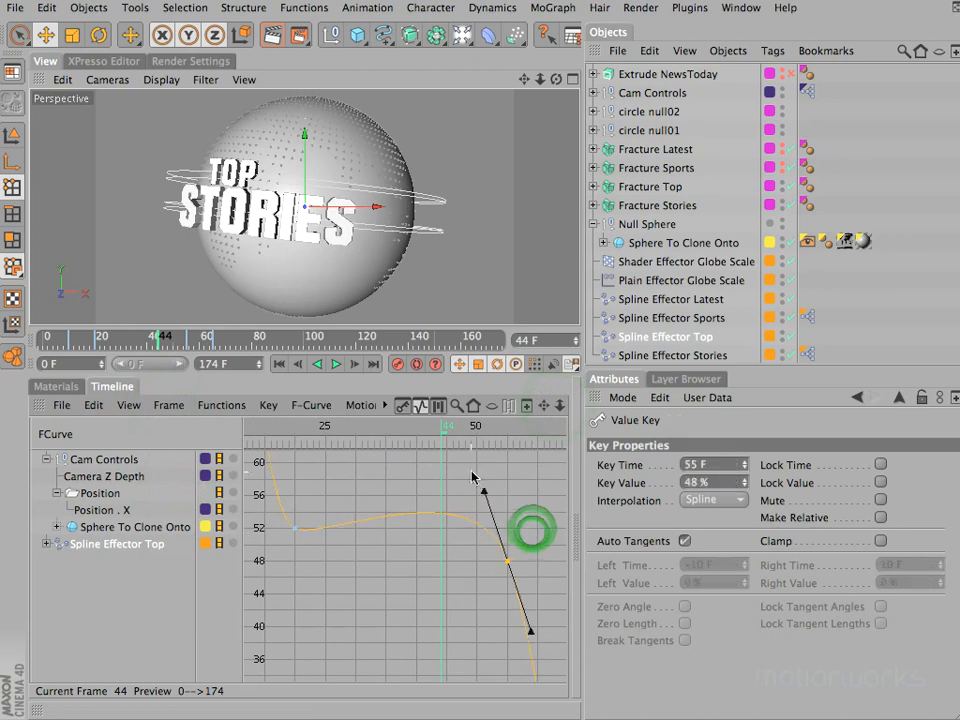
left_click_drag(484, 494, 490, 558)
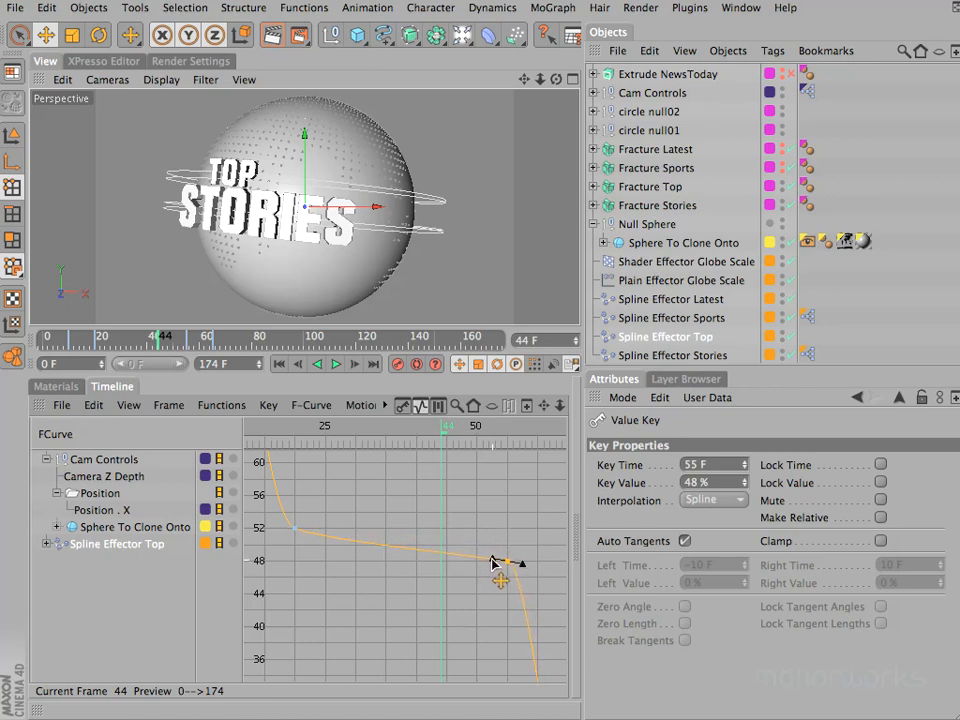
left_click_drag(490, 563, 493, 561)
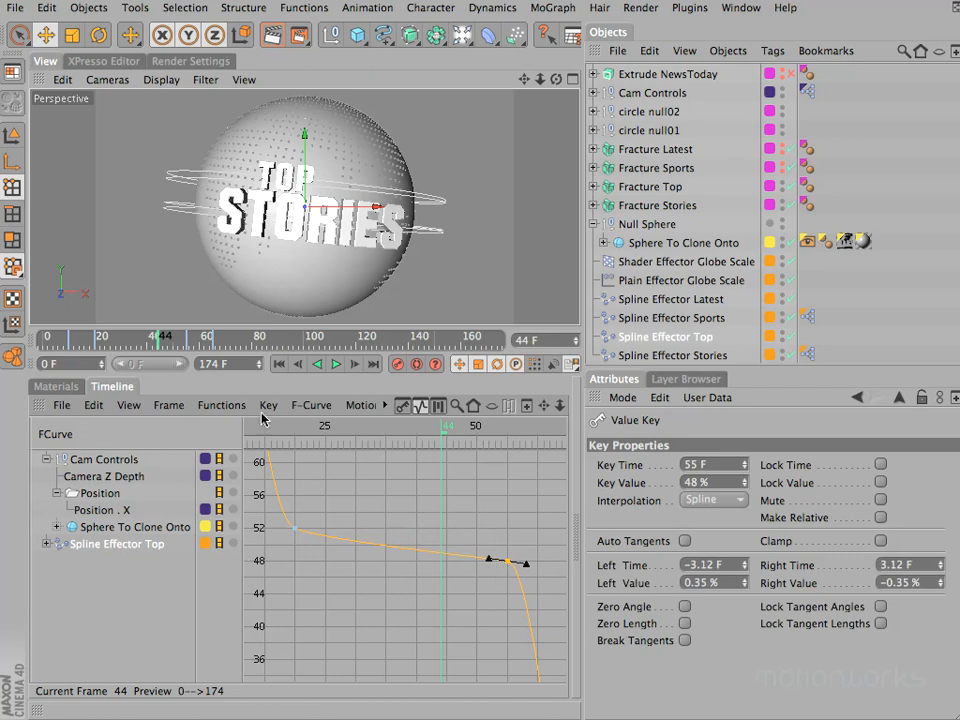
- Preview the motion up to frame 67, frame the whole Offset curve and return the timeline to key mode
left_click_drag(256, 422, 572, 452)
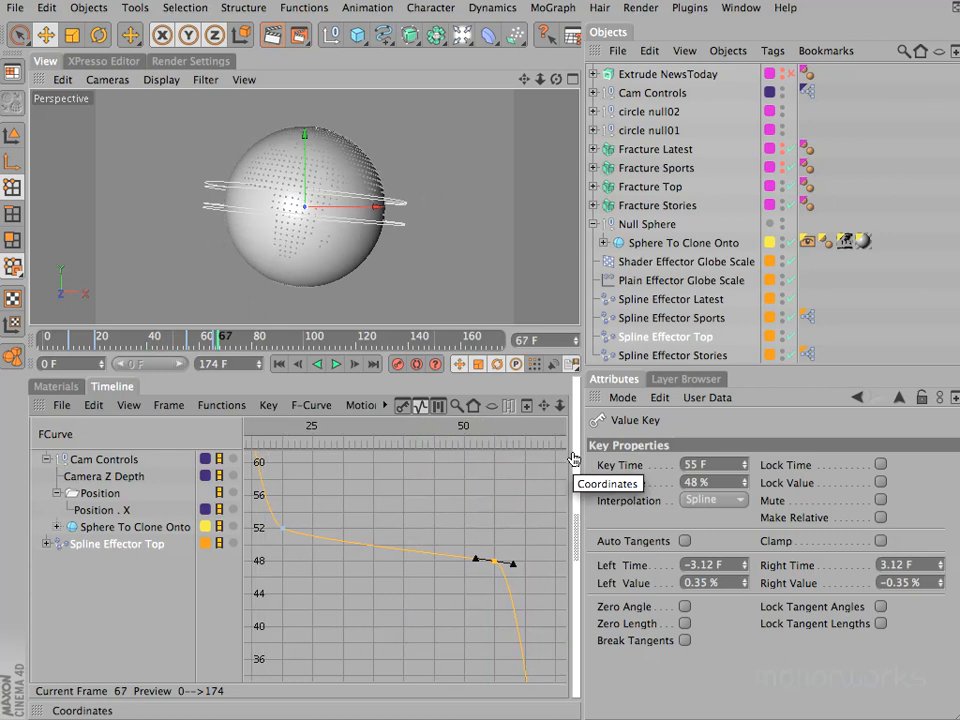
left_click(168, 405)
left_click(182, 429)
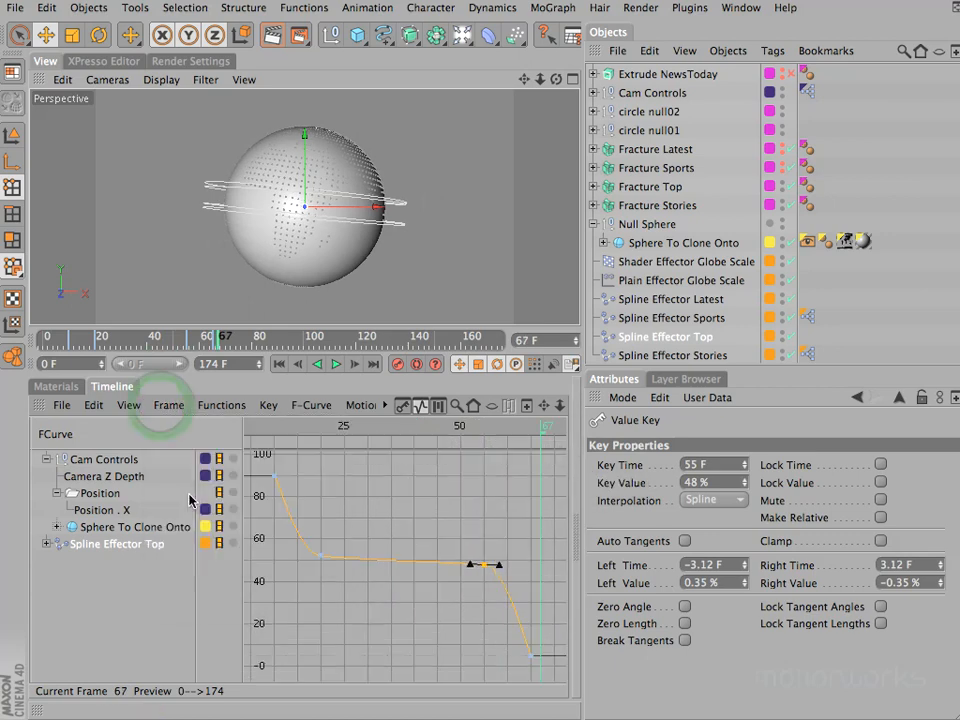
left_click(405, 405)
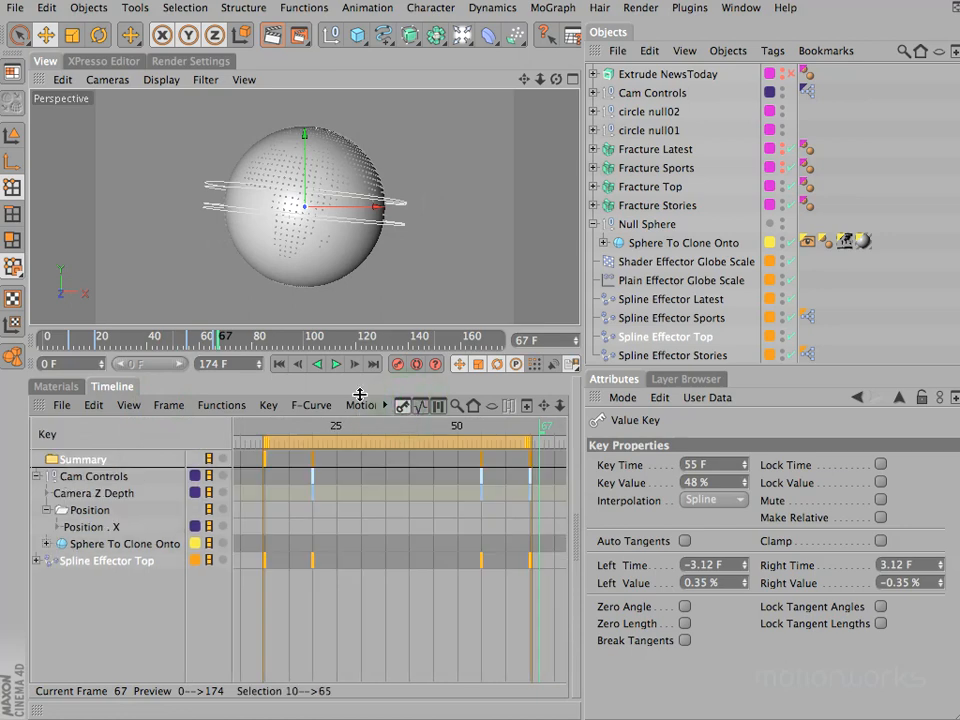
- Enlarge the viewport and scrub the animation to frame 35
left_click_drag(359, 372, 372, 447)
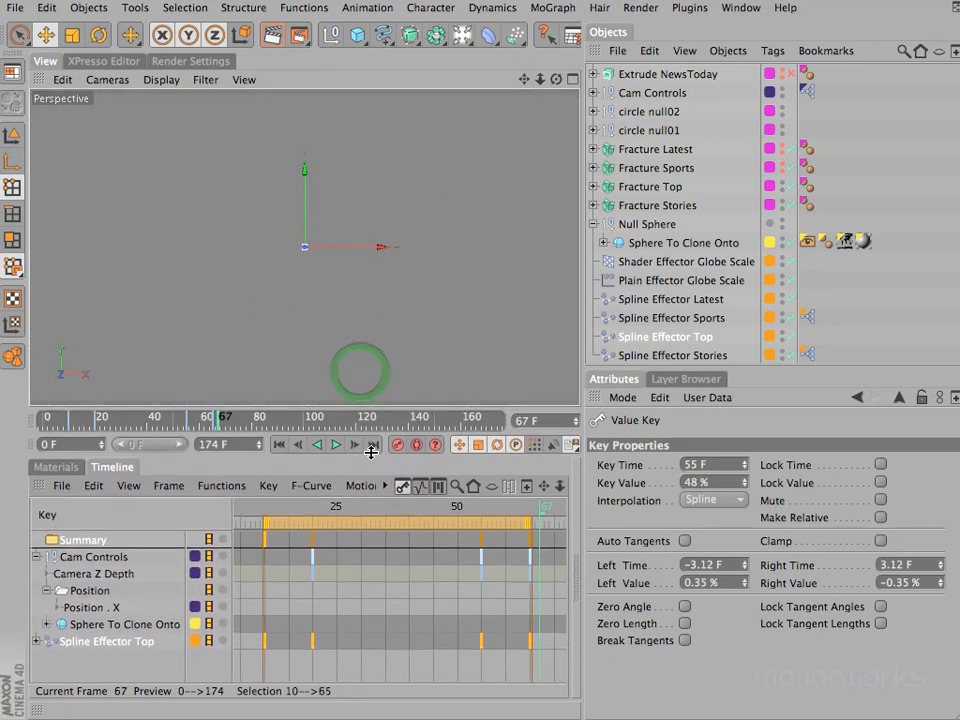
mouse_move(259, 508)
left_mouse_down()
mouse_move(249, 506)
mouse_move(331, 501)
mouse_move(512, 517)
mouse_move(254, 514)
left_mouse_up()
left_click_drag(326, 515, 389, 518)
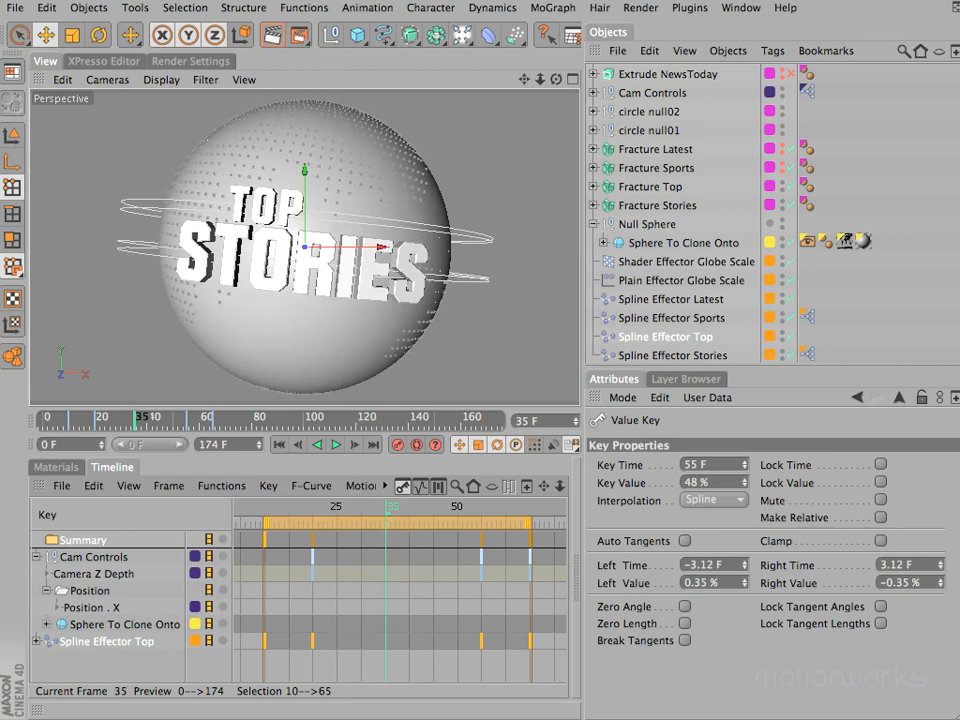
left_click(548, 9)
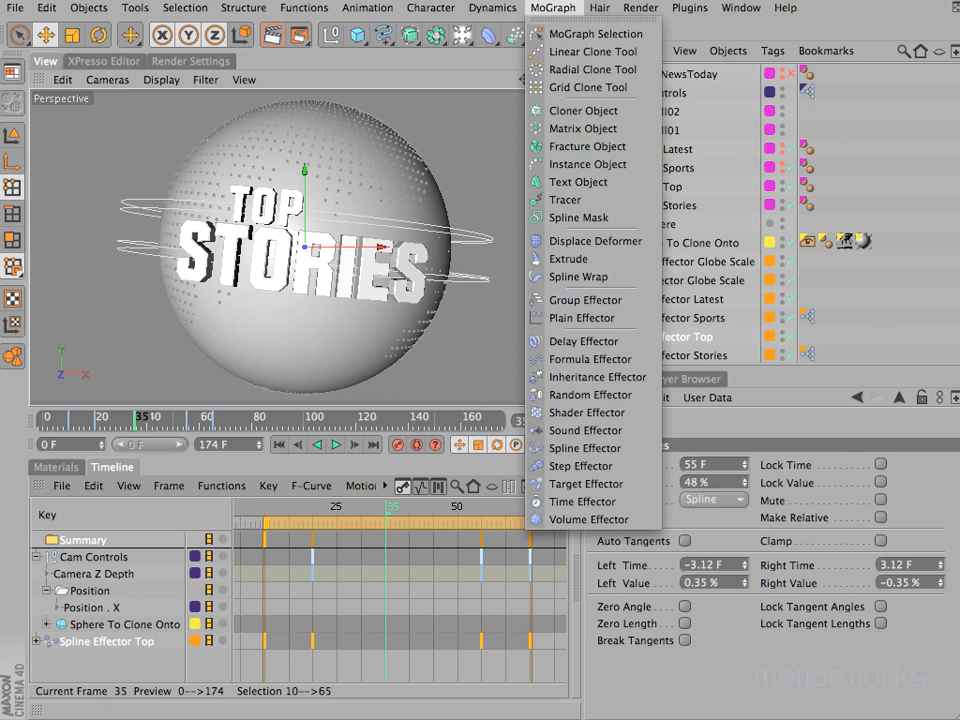
left_click(370, 3)
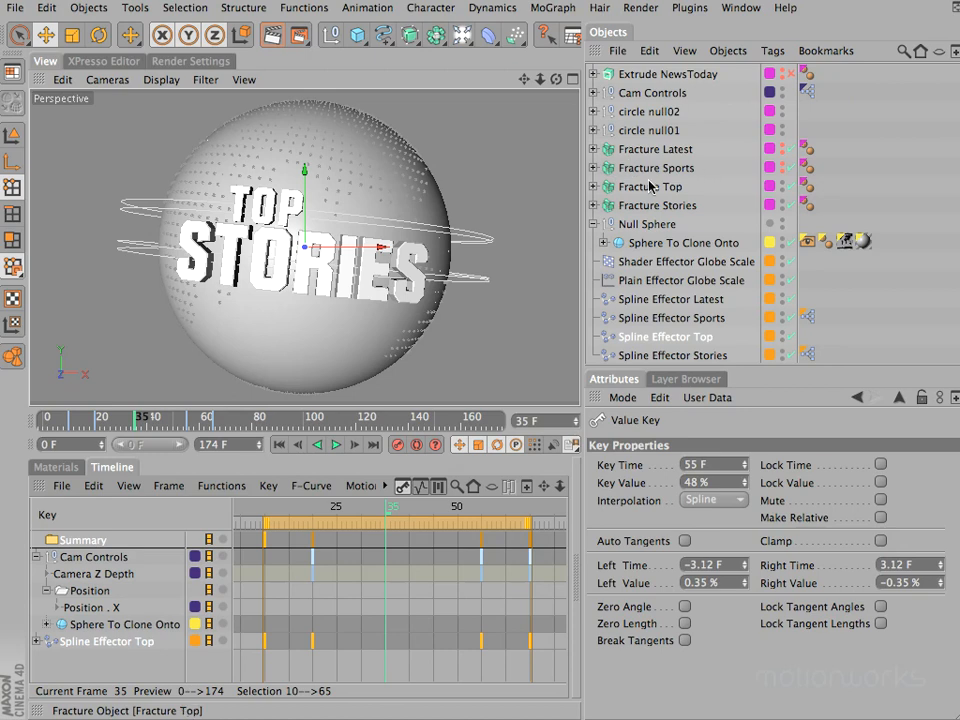
- Add one Plain Effector to Fracture Latest, Fracture Sports, Fracture Top and Fracture Stories together
left_click(652, 206)
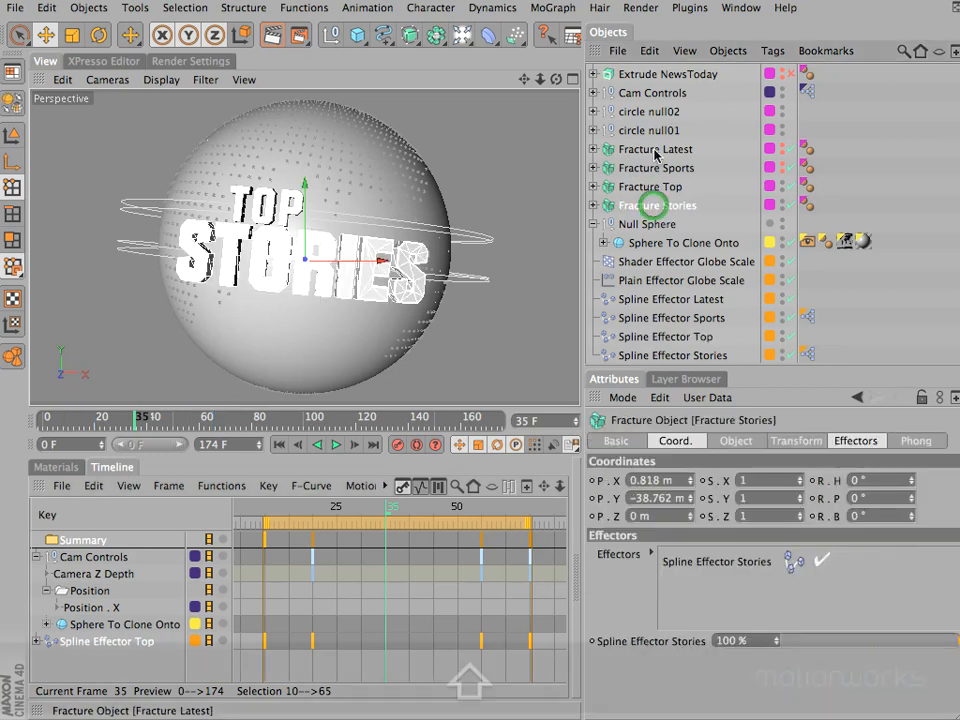
left_click(655, 150, "shift")
left_click(555, 9)
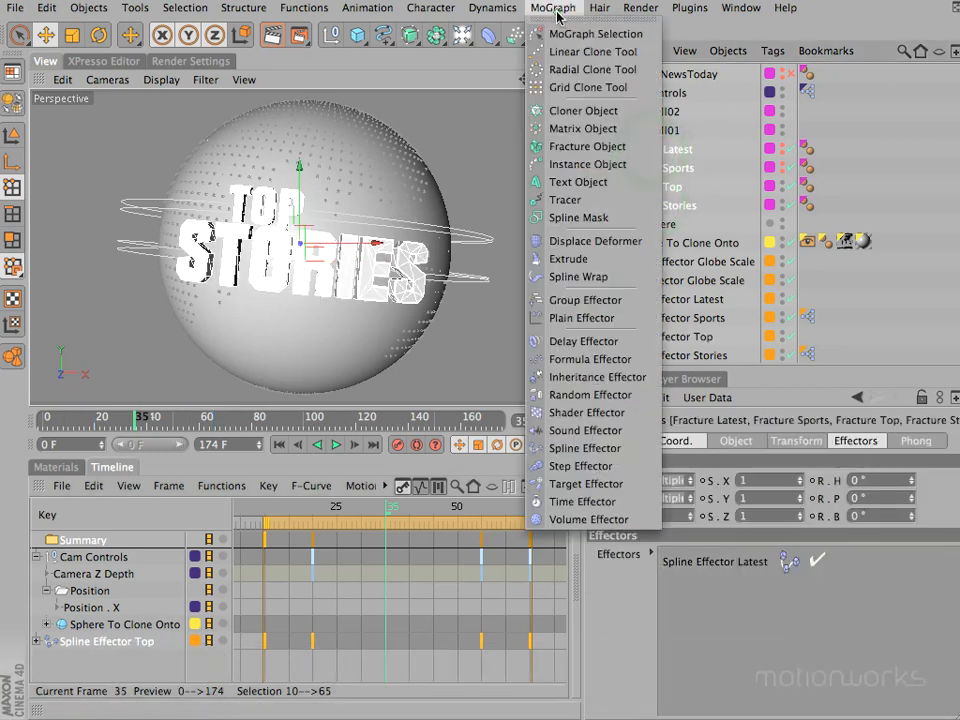
left_click(578, 318)
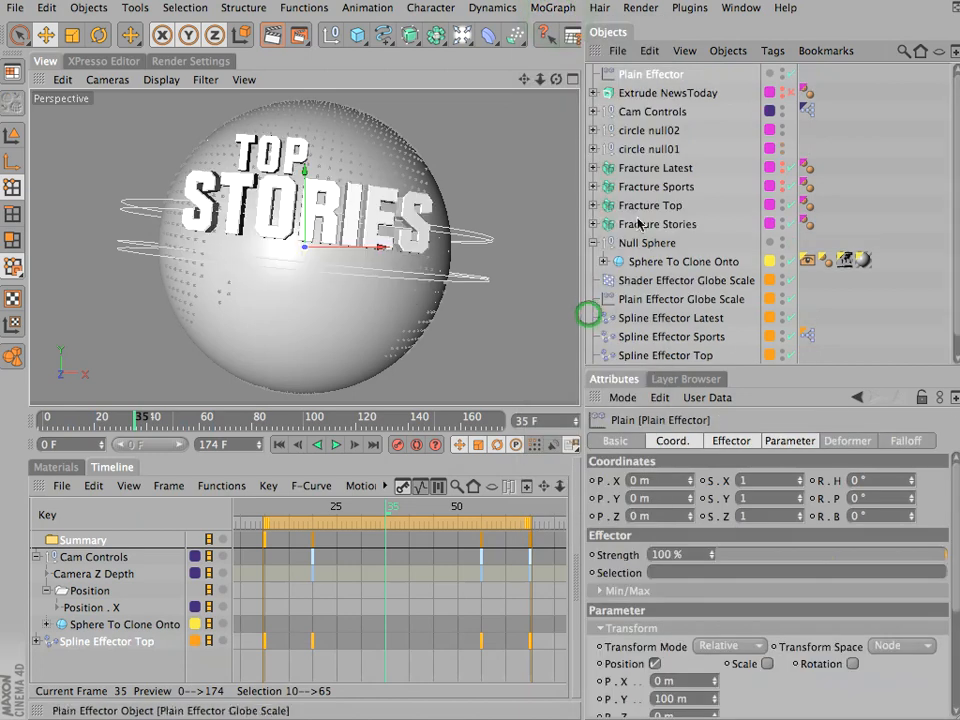
- Check the Effectors list of each of the four Fracture objects for the Plain Effector
left_click(660, 168)
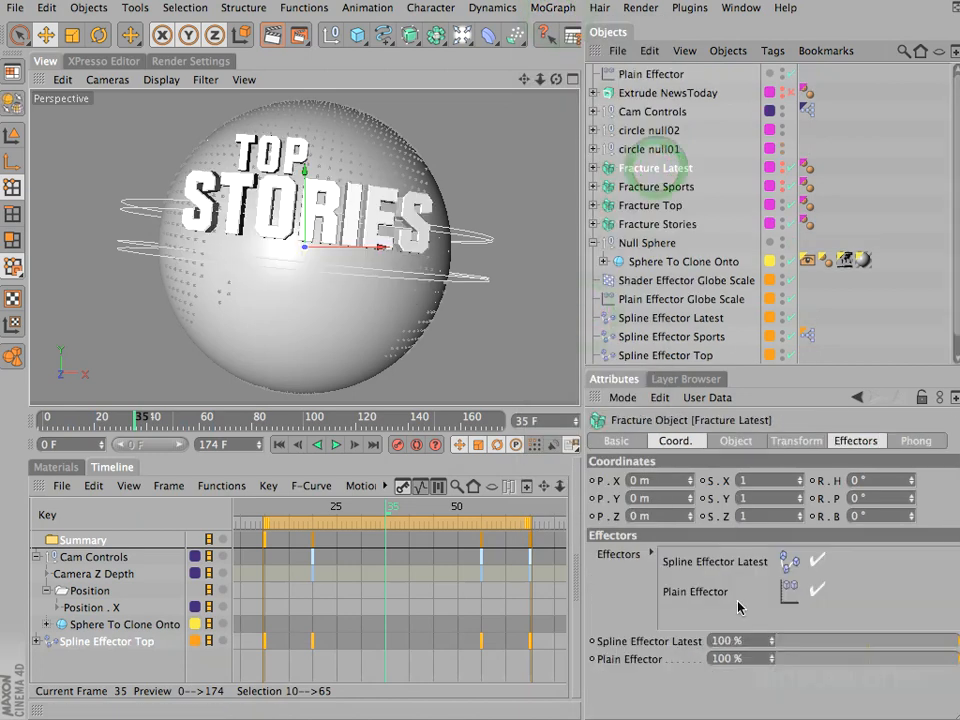
left_click(656, 187)
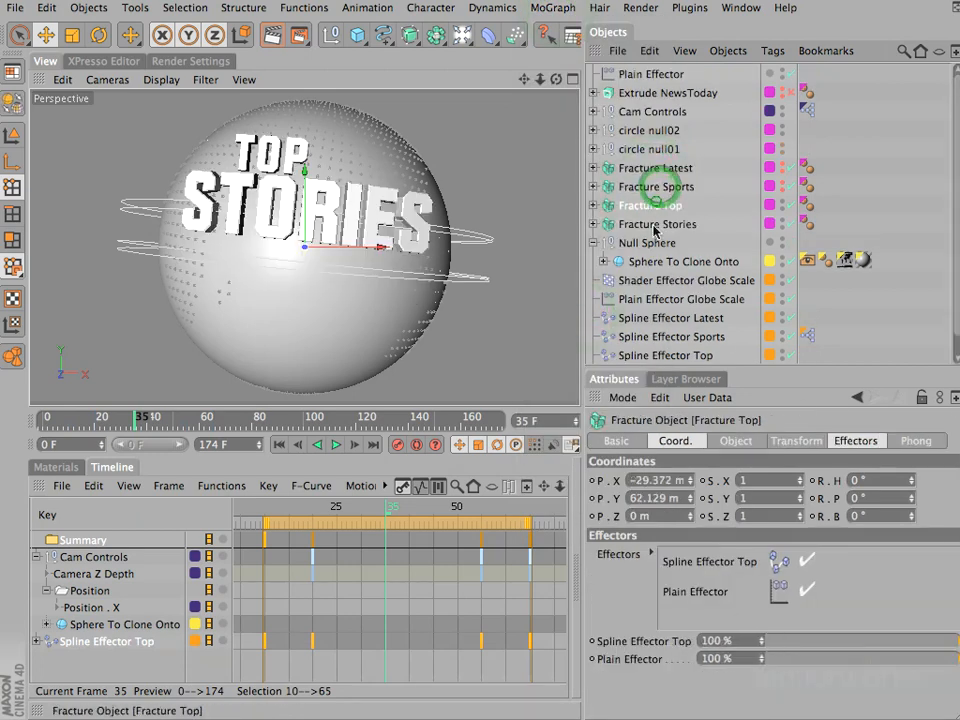
left_click(655, 206)
left_click(656, 224)
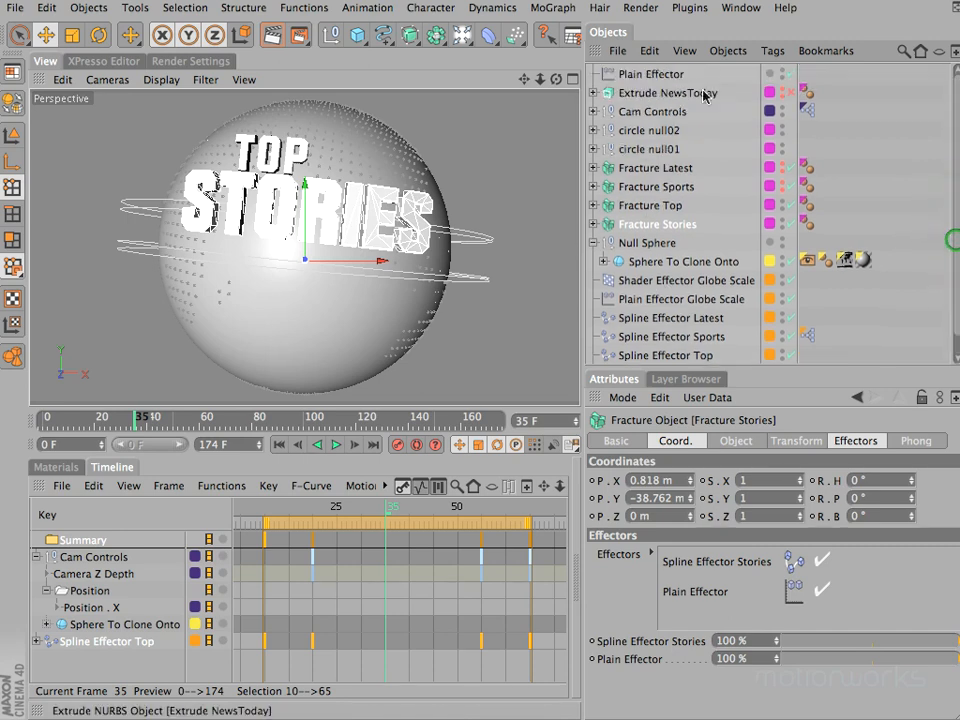
- Move the Plain Effector below Spline Effector Stories and rename it Plain Effector Text Scale Twist
left_click_drag(752, 228, 705, 360)
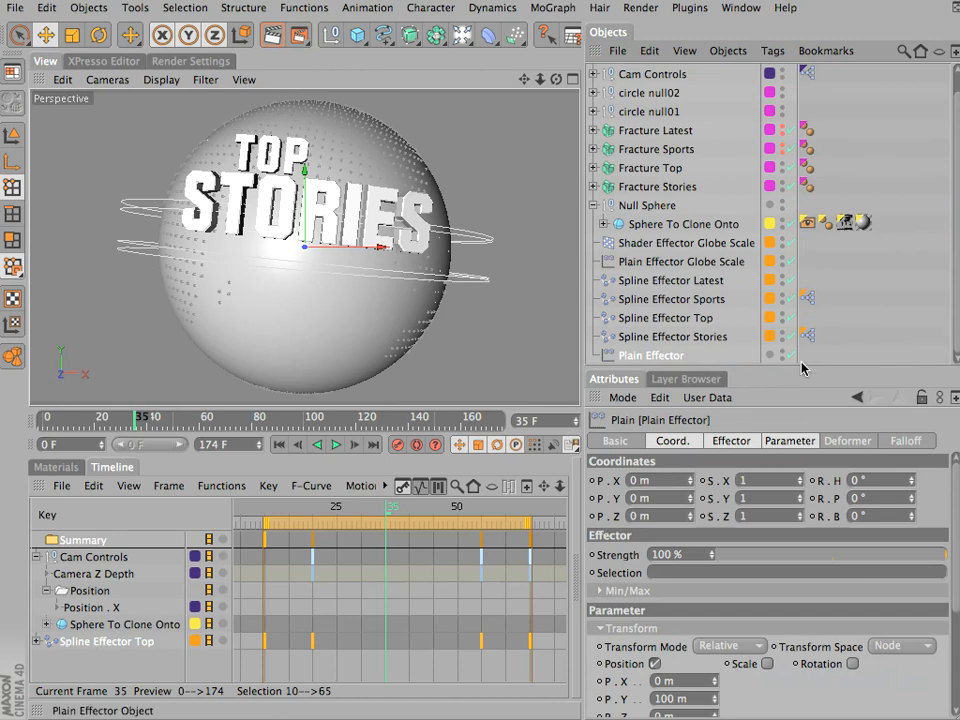
left_click_drag(802, 369, 800, 404)
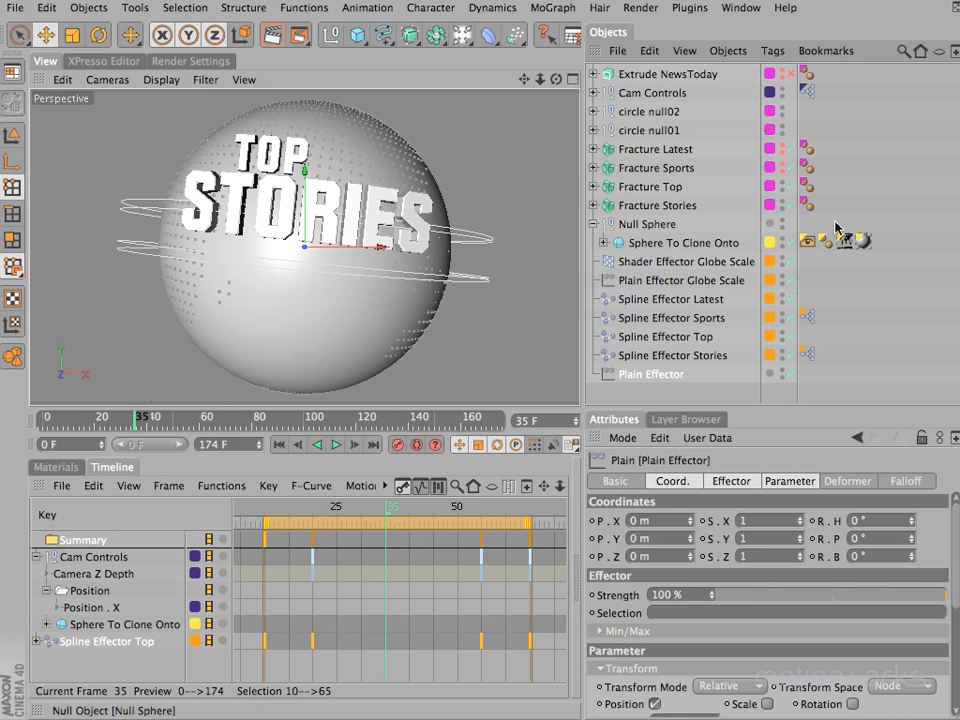
double_click(663, 376)
type("Te")
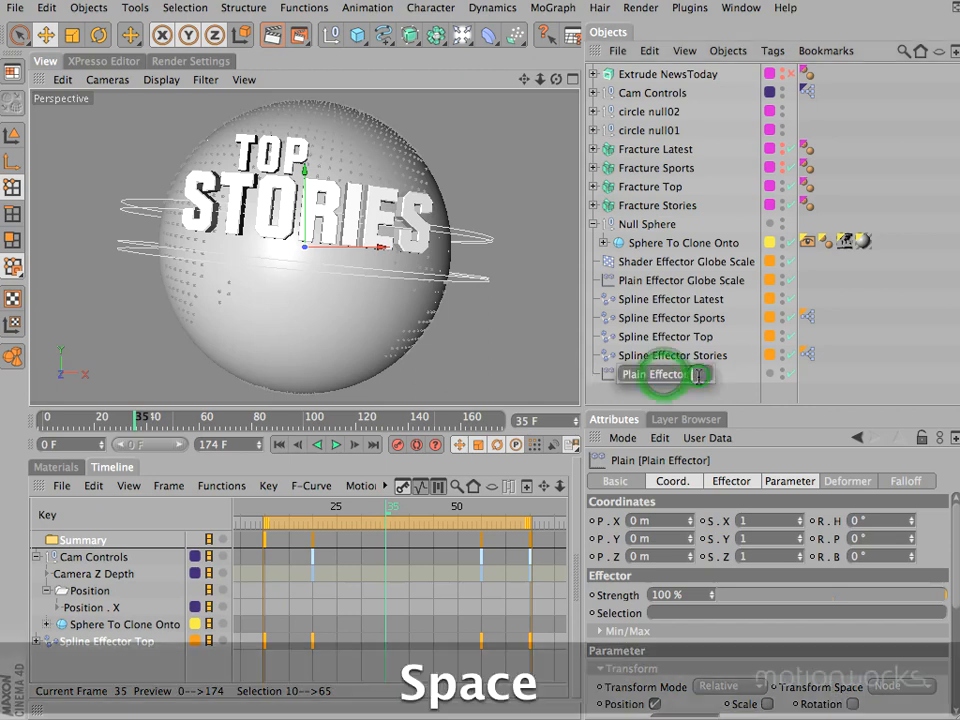
type("xt SCal")
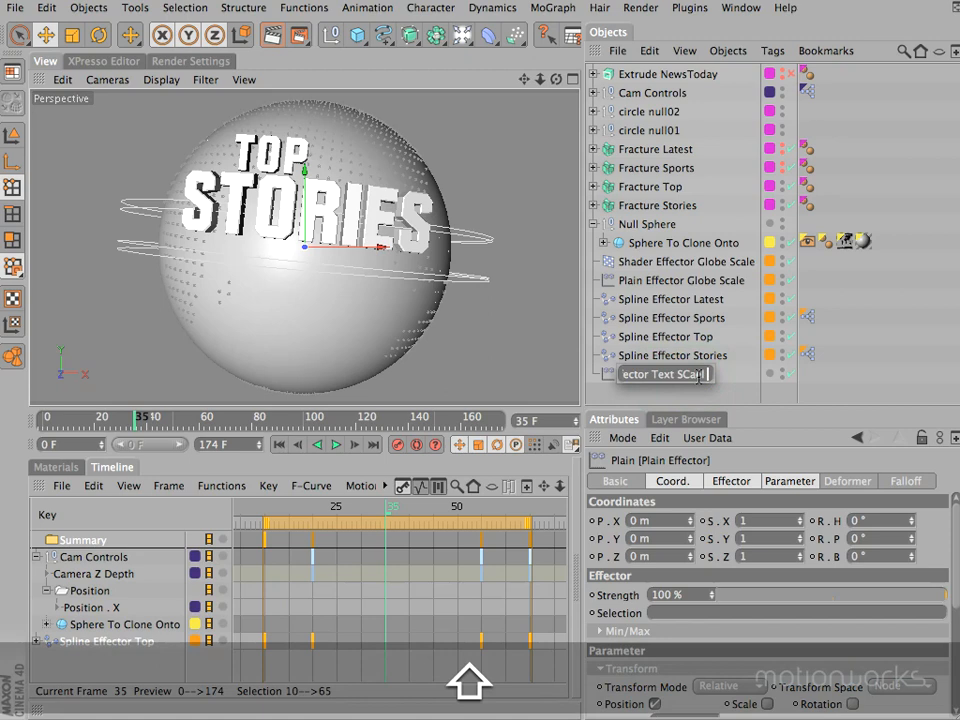
key("BackSpace")
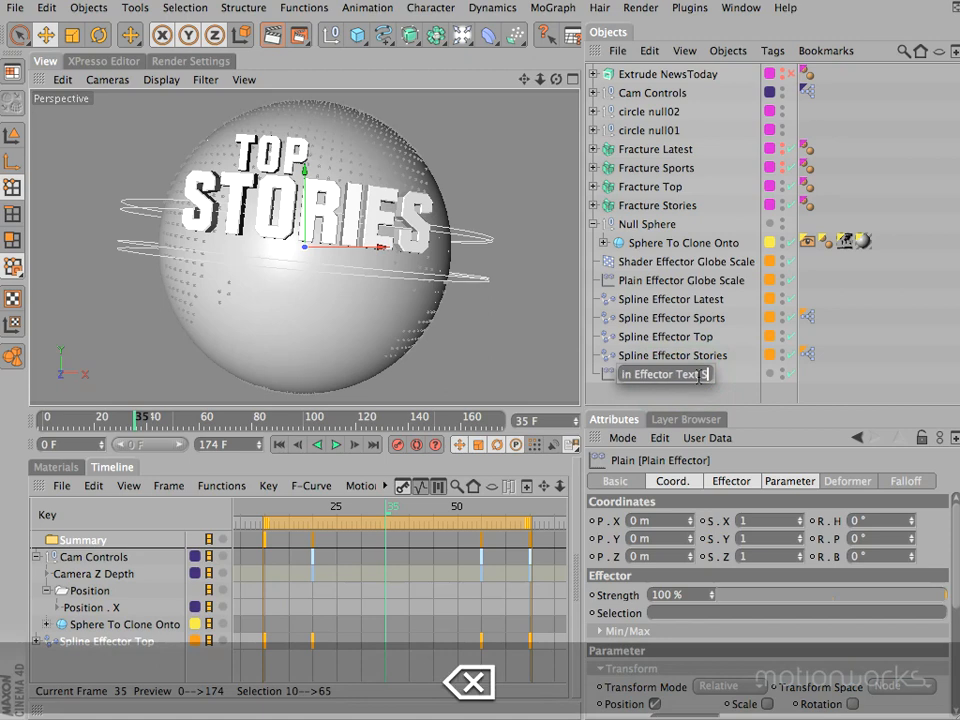
type("cale Ti")
type("ist")
key("Return")
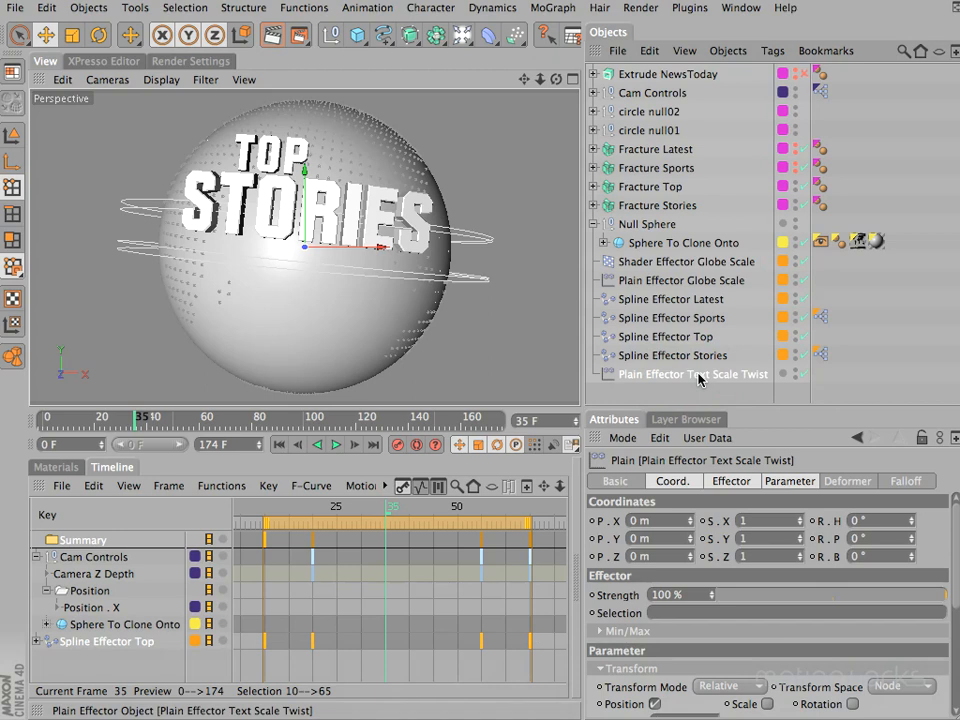
- Assign Plain Effector Text Scale Twist to the Effectors layer and display its attributes again
left_click_drag(715, 404, 643, 466)
left_click(680, 399)
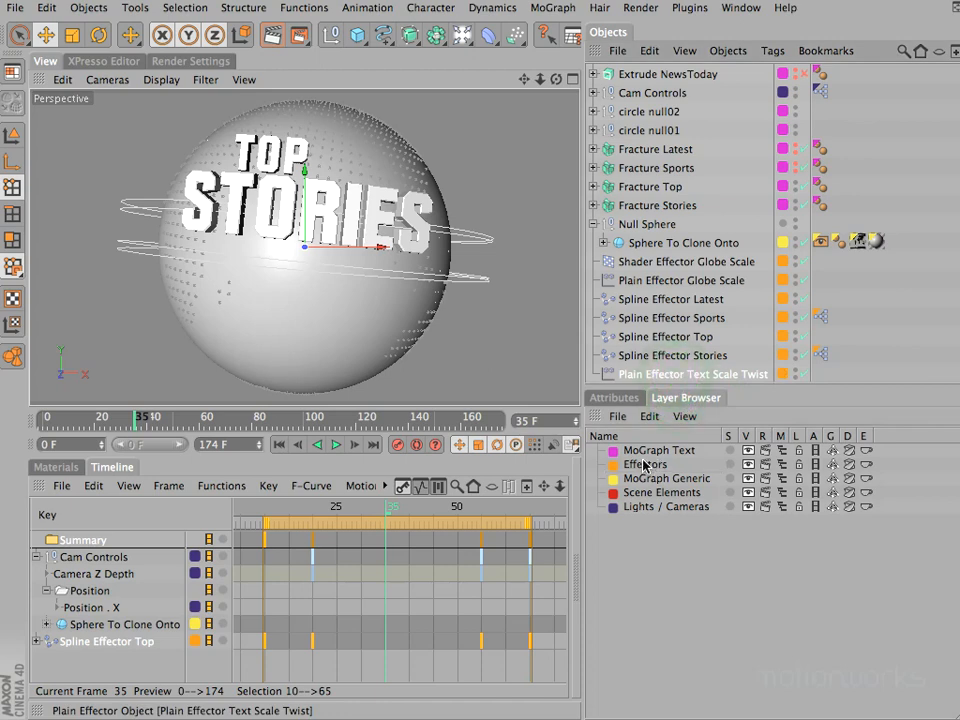
left_click(622, 398)
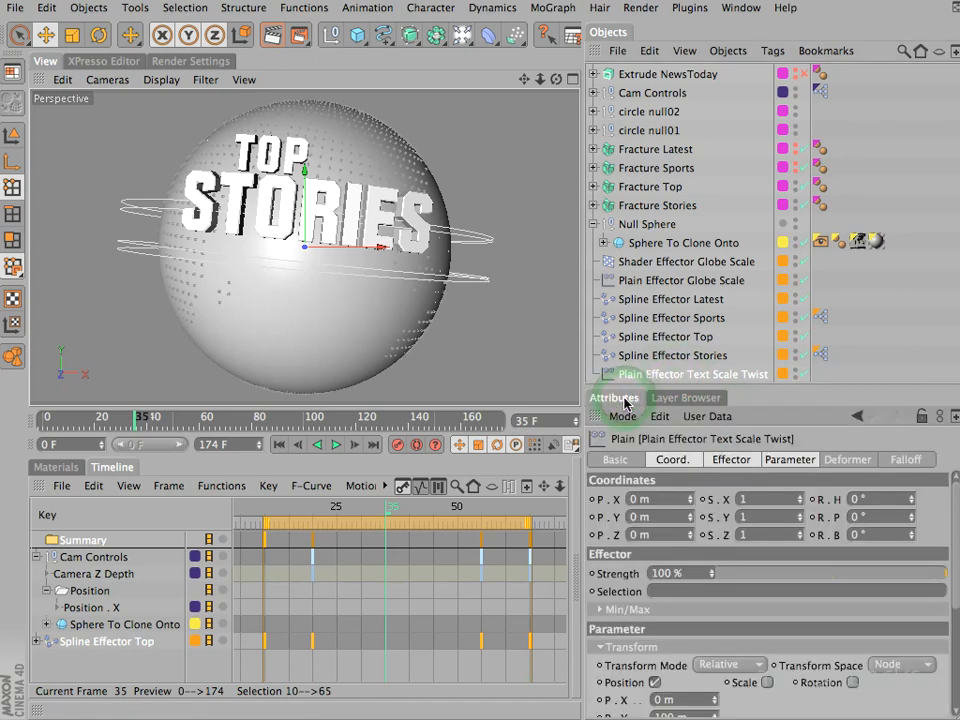
- Disable Position on Plain Effector Text Scale Twist and enable a uniform Scale of -1
left_click(787, 459)
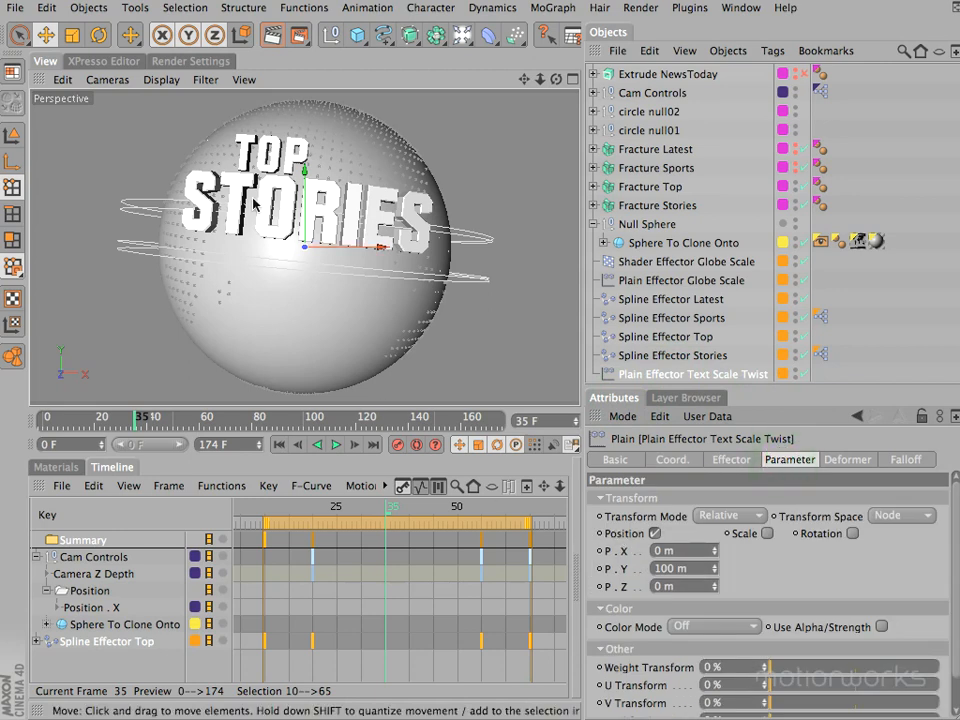
left_click(655, 535)
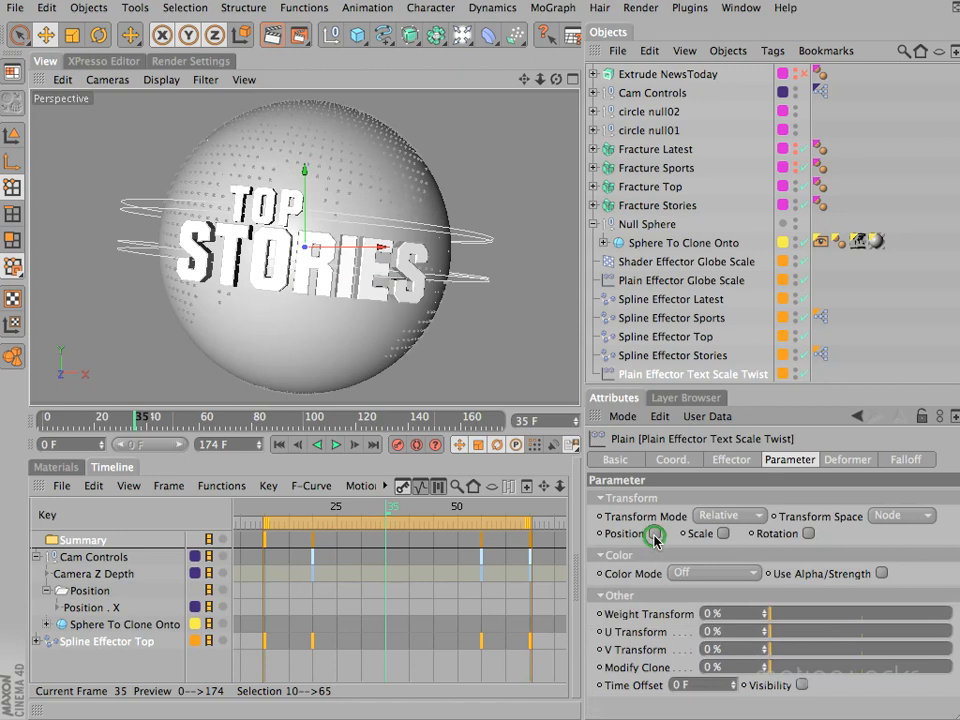
left_click(721, 535)
left_click(771, 606)
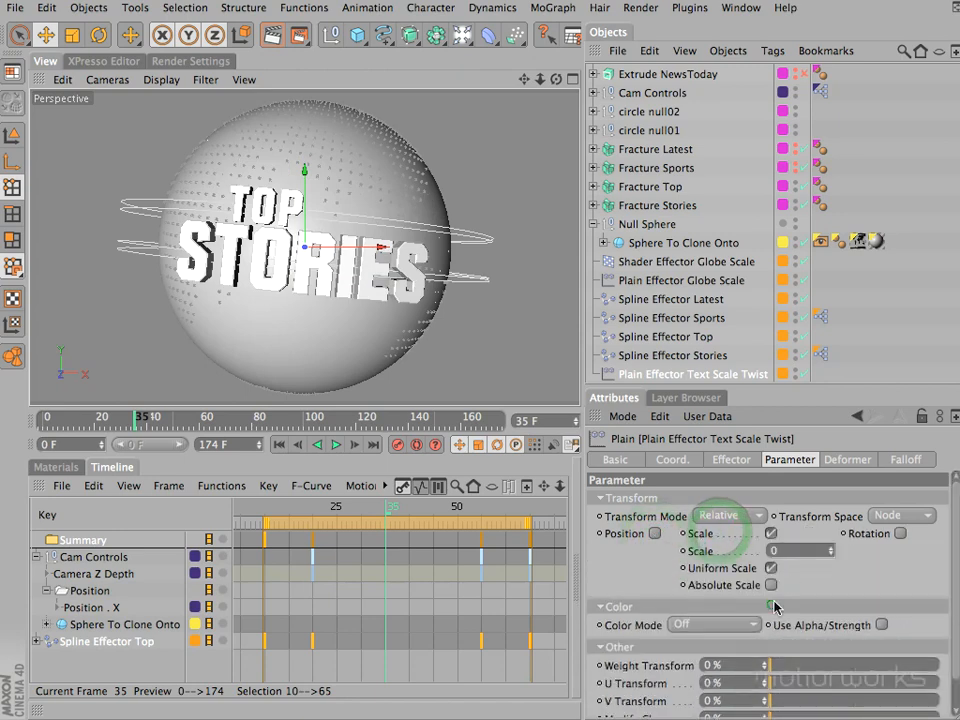
left_click(776, 551)
type("-1")
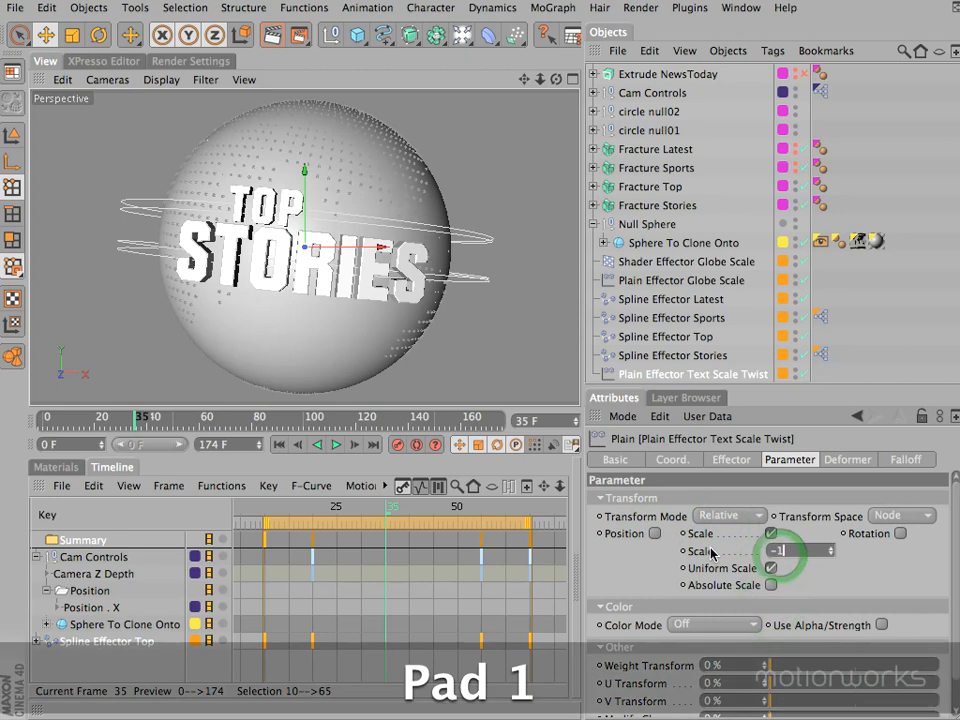
key("Return")
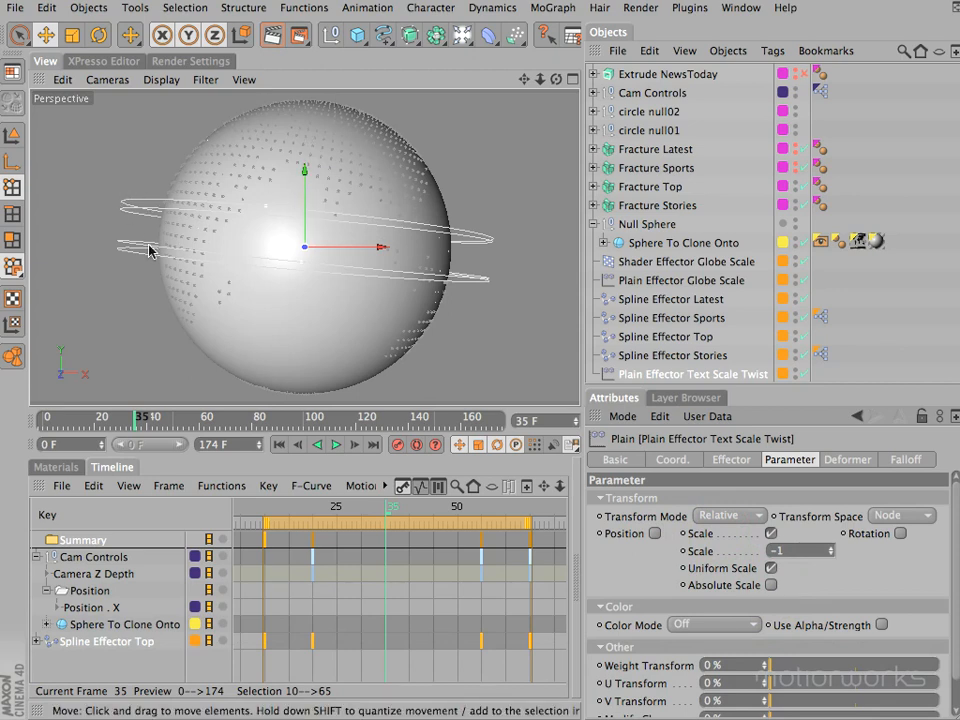
- Set the falloff shape of Plain Effector Text Scale Twist to Linear and hide Sphere To Clone Onto in the viewport
left_click(905, 461)
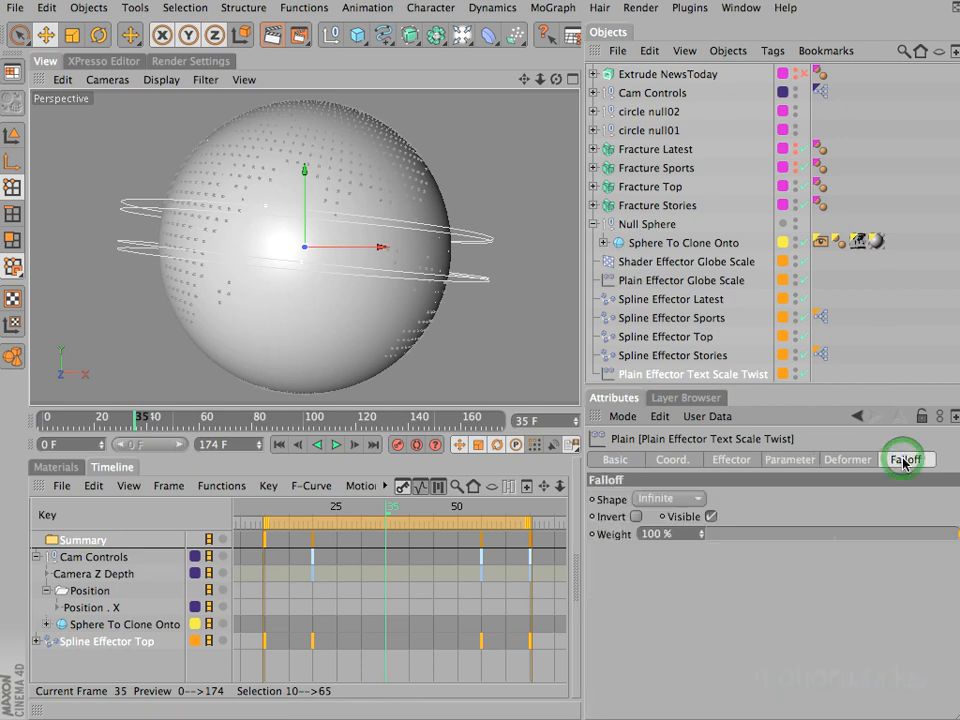
left_click(682, 499)
left_click(675, 588)
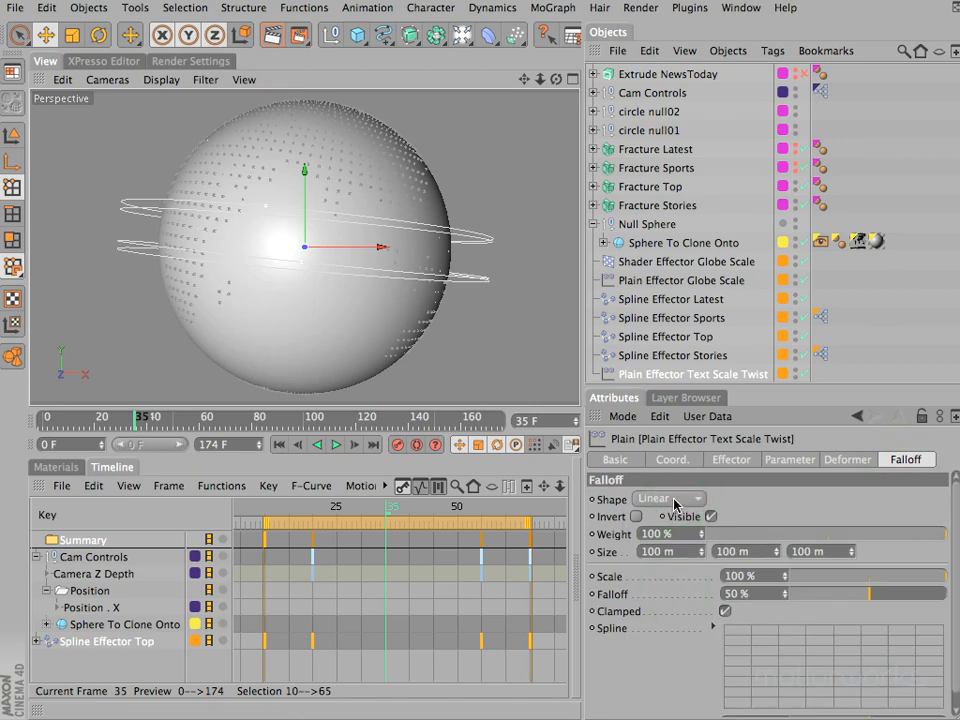
left_click(795, 247, "alt")
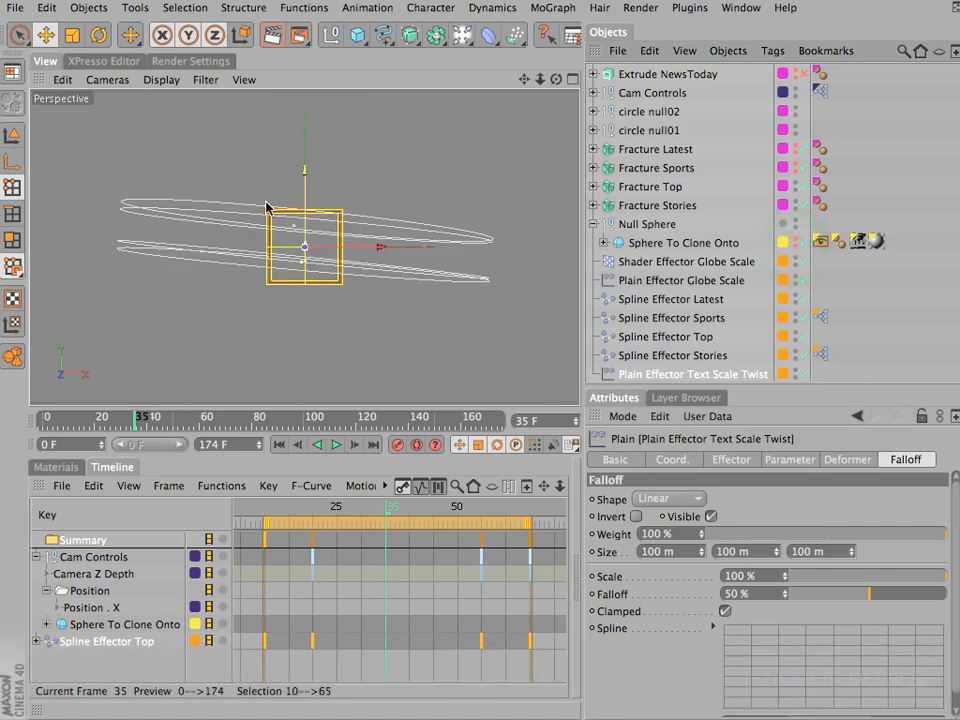
key("F2")
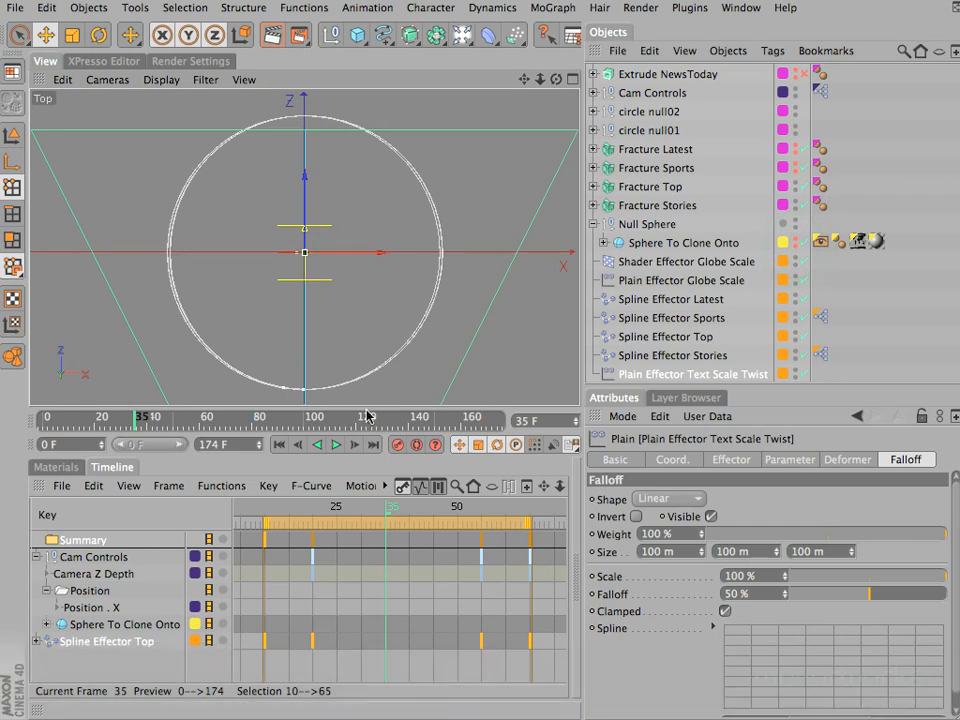
- Rotate Plain Effector Text Scale Twist to a heading of 180° and scrub to frame 27 to check the text's scaling
left_click_drag(397, 507, 258, 514)
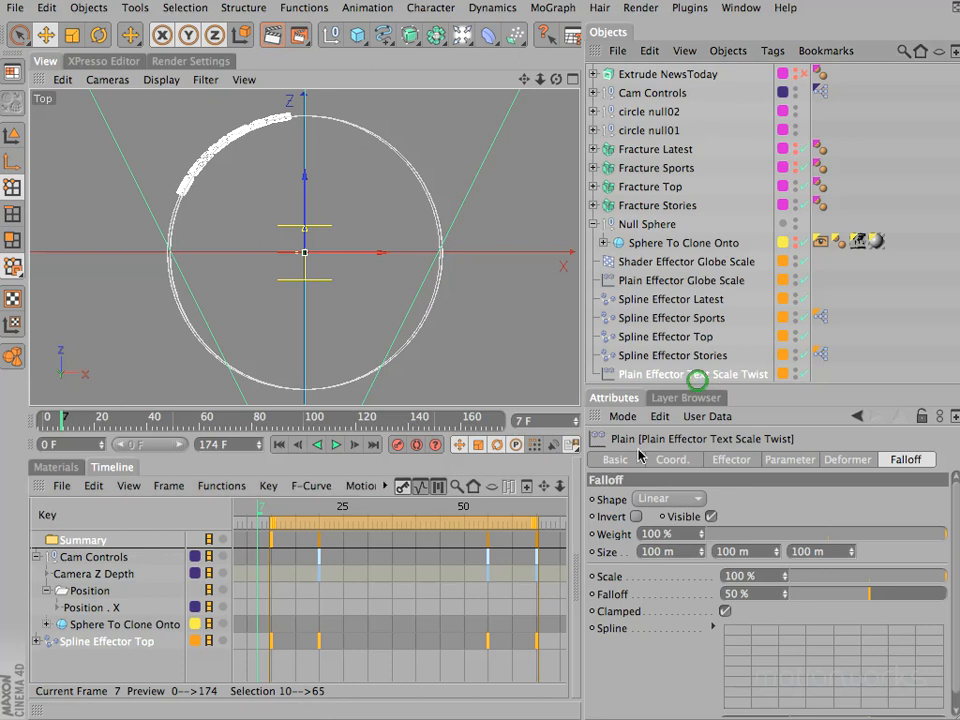
left_click(672, 460)
type("180")
key("Return")
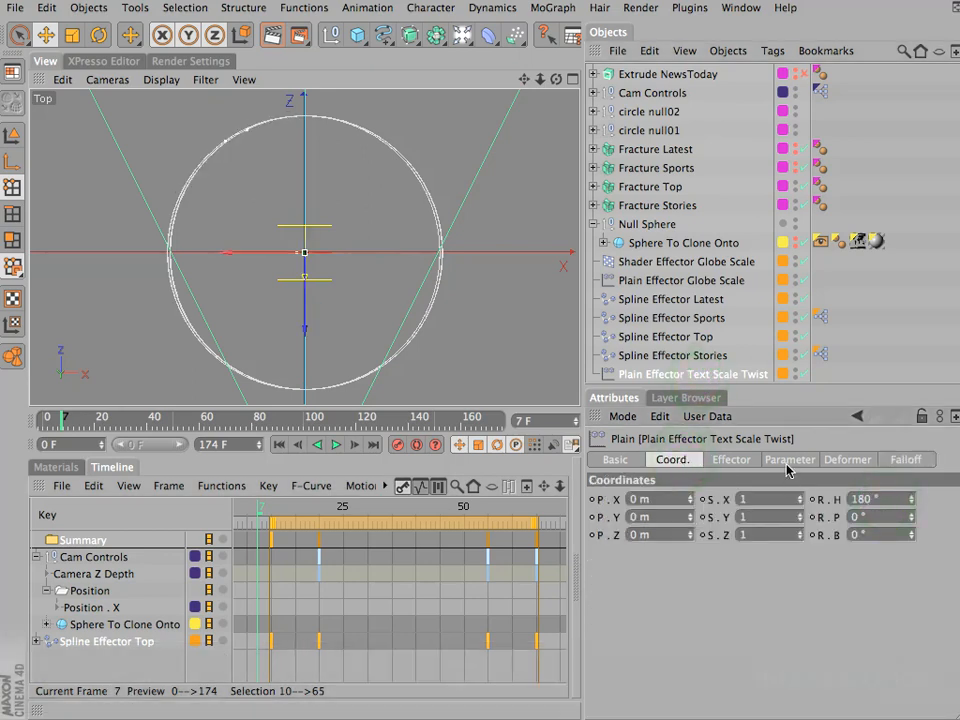
left_click_drag(265, 508, 287, 507)
key("F1")
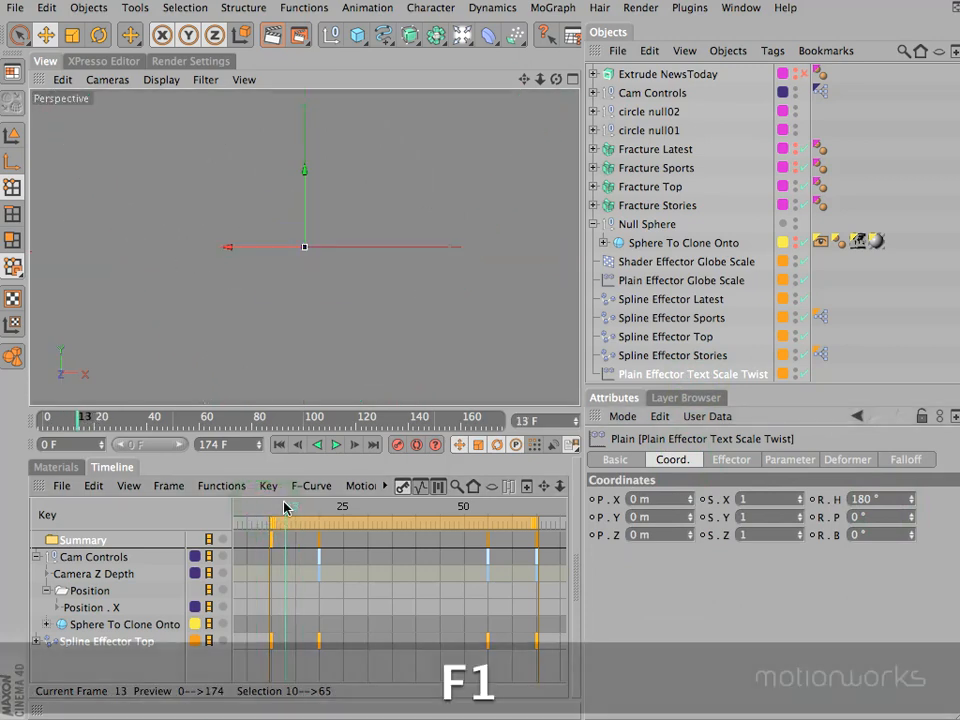
left_click_drag(283, 511, 353, 522)
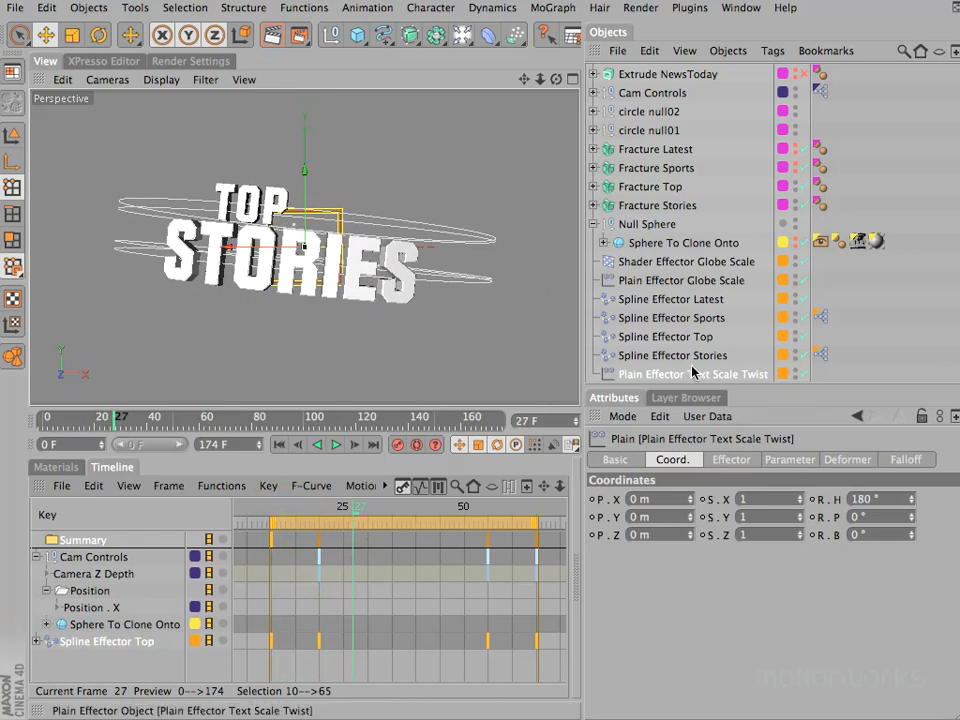
- Set the falloff's Z size on Plain Effector Text Scale Twist to 800 m
key("F2")
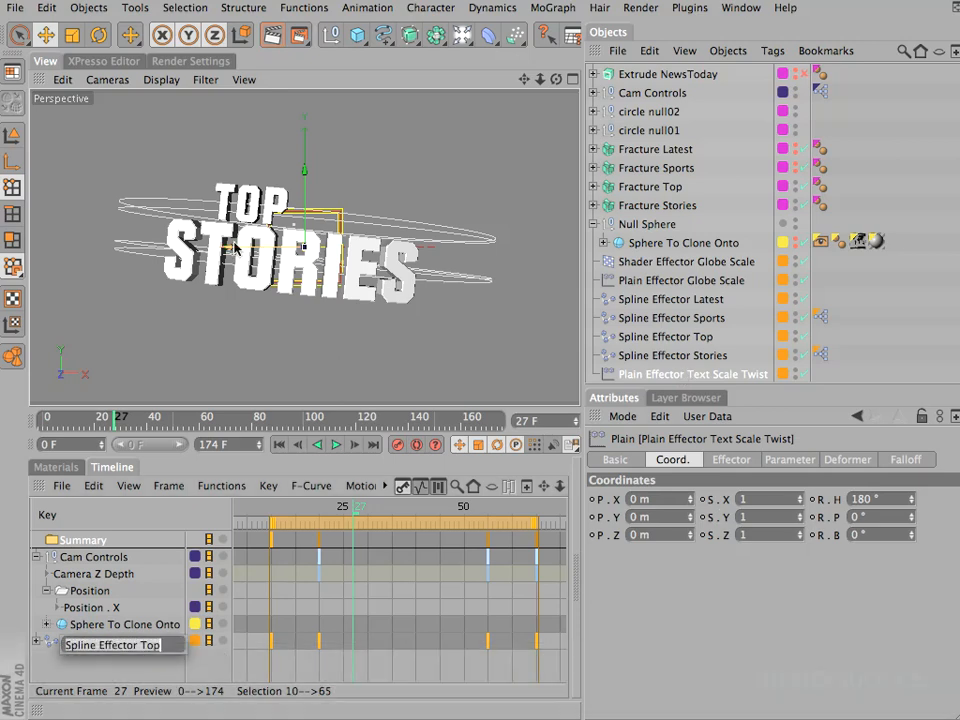
left_click(650, 606)
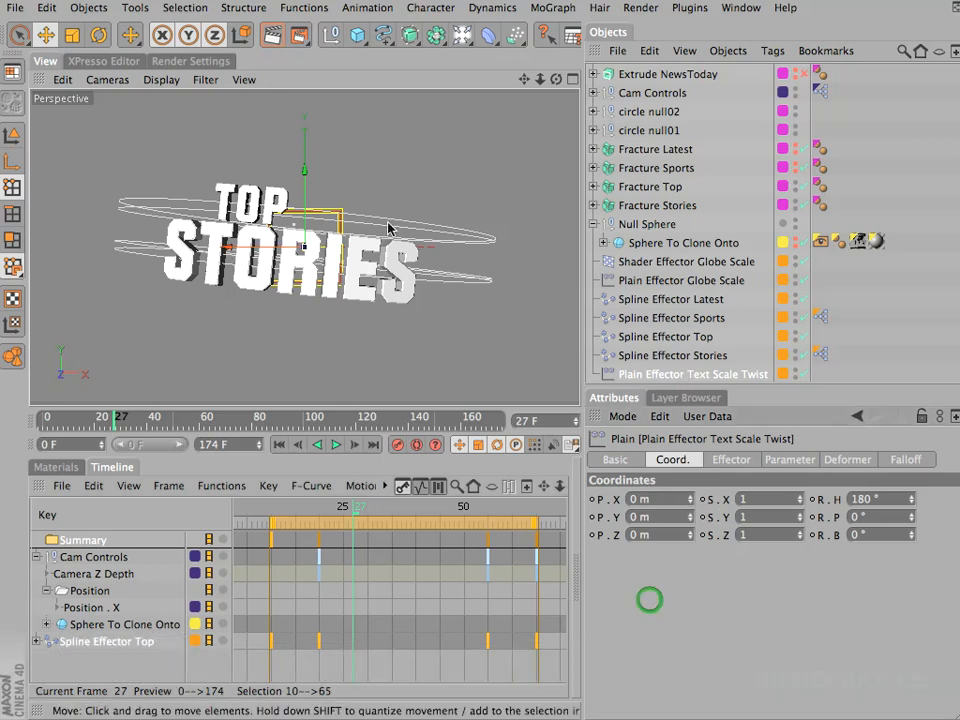
key("F2")
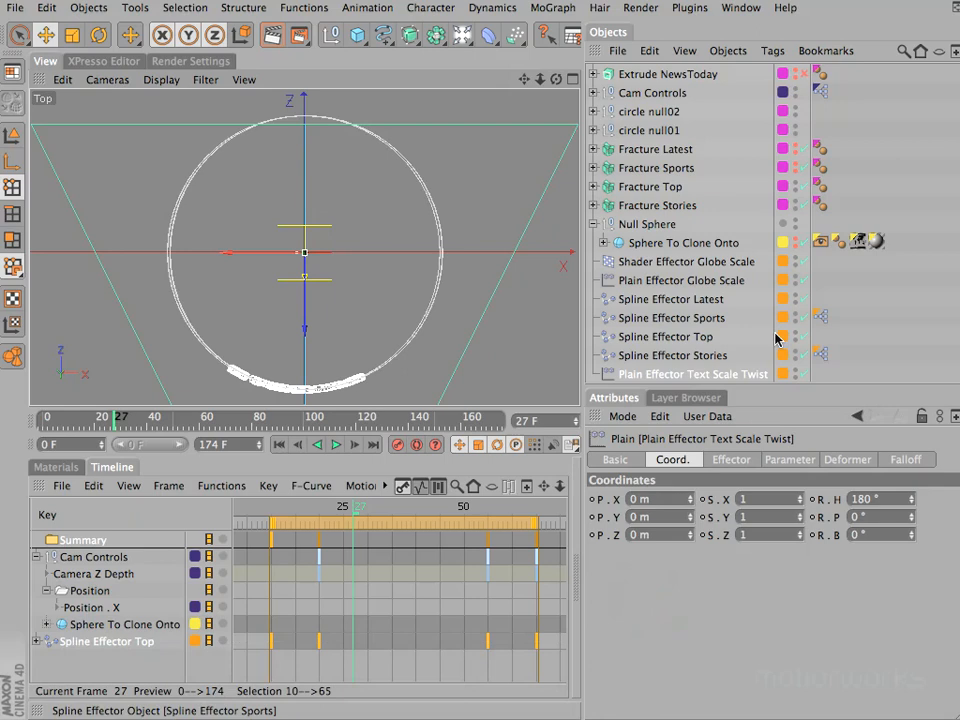
left_click(710, 370)
left_click(894, 460)
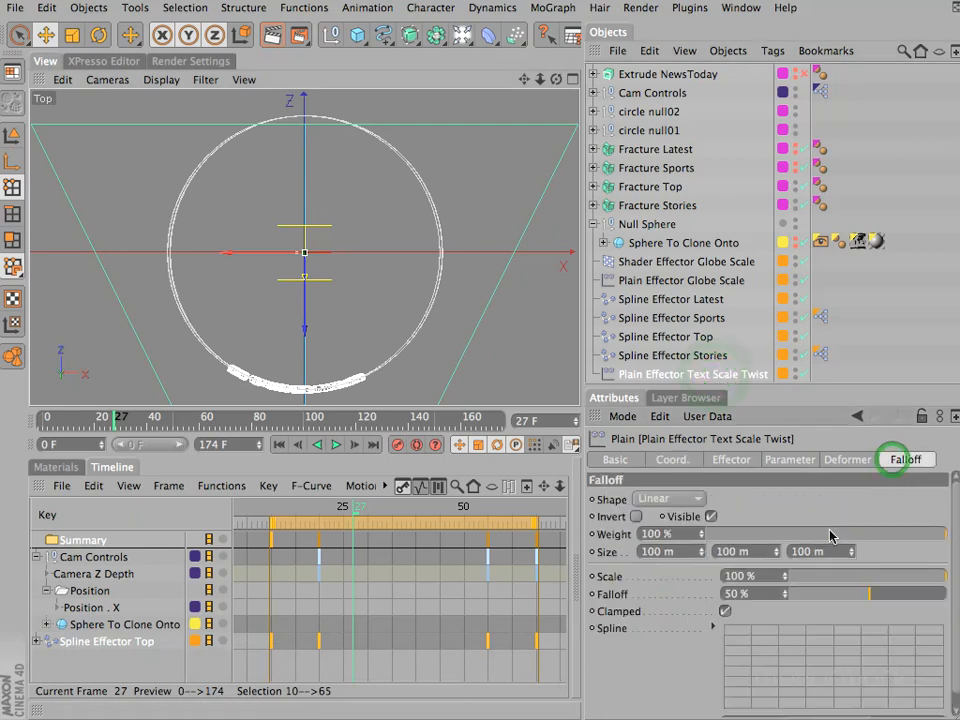
type("800")
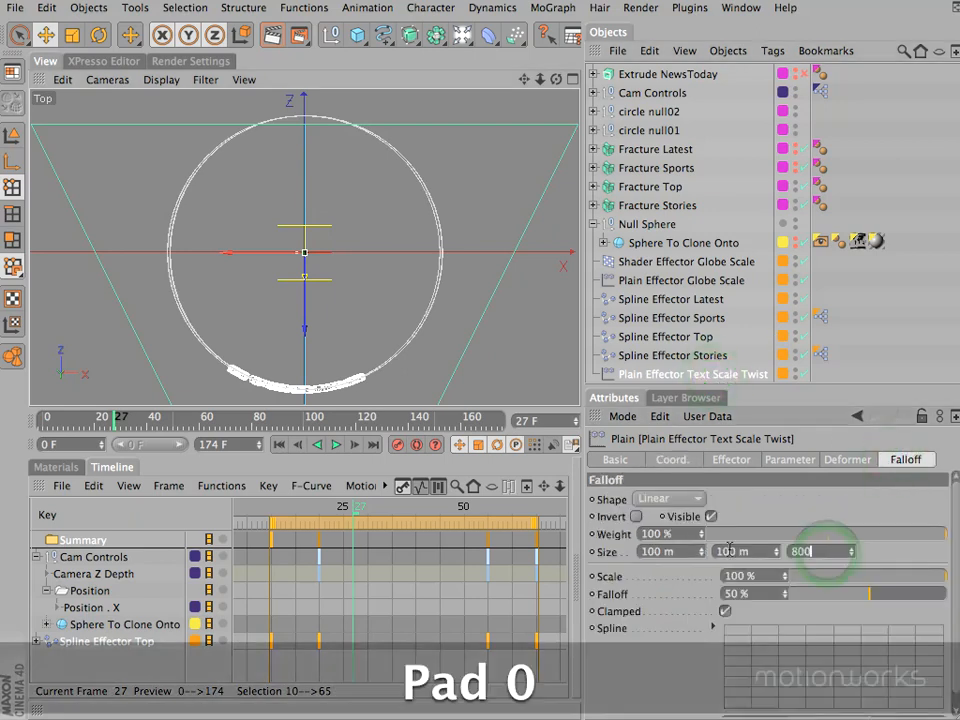
key("Return")
- Move Plain Effector Text Scale Twist about 380 m along Z towards the back of the circles and scrub to frame 12 to check
left_click_drag(524, 79, 372, 354, "super")
key("F1")
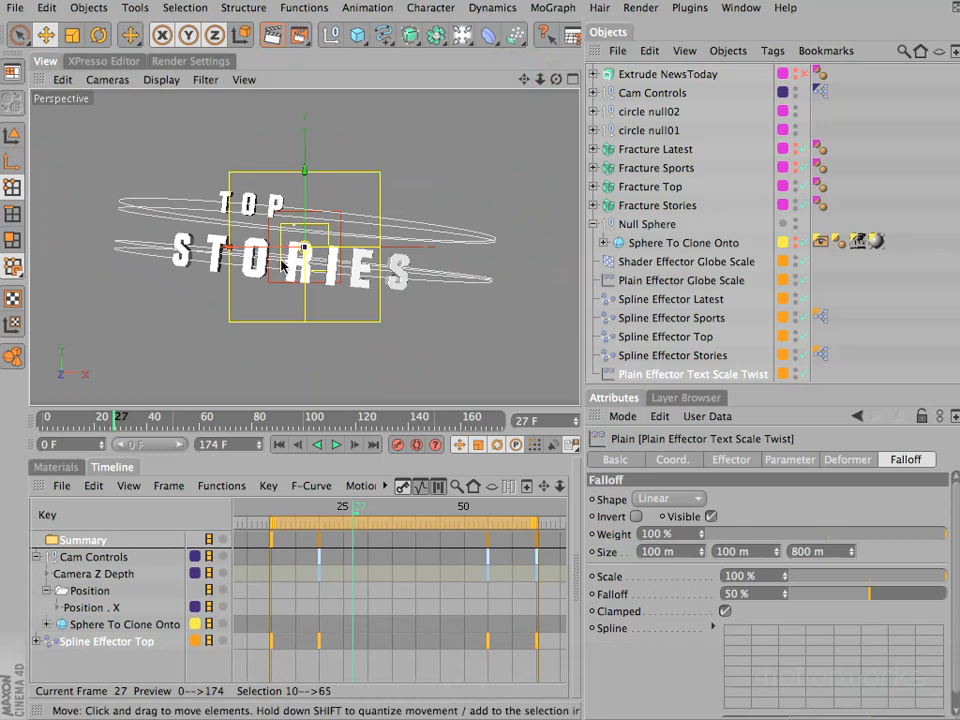
key("F5")
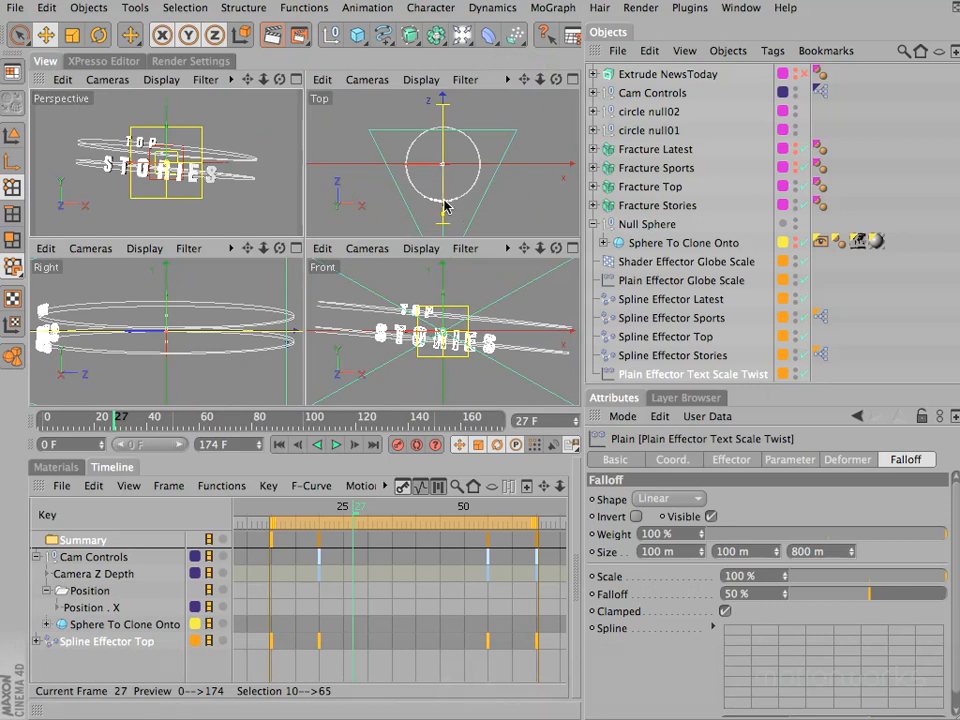
left_click_drag(444, 201, 444, 190)
left_click_drag(469, 241, 469, 241, "shift")
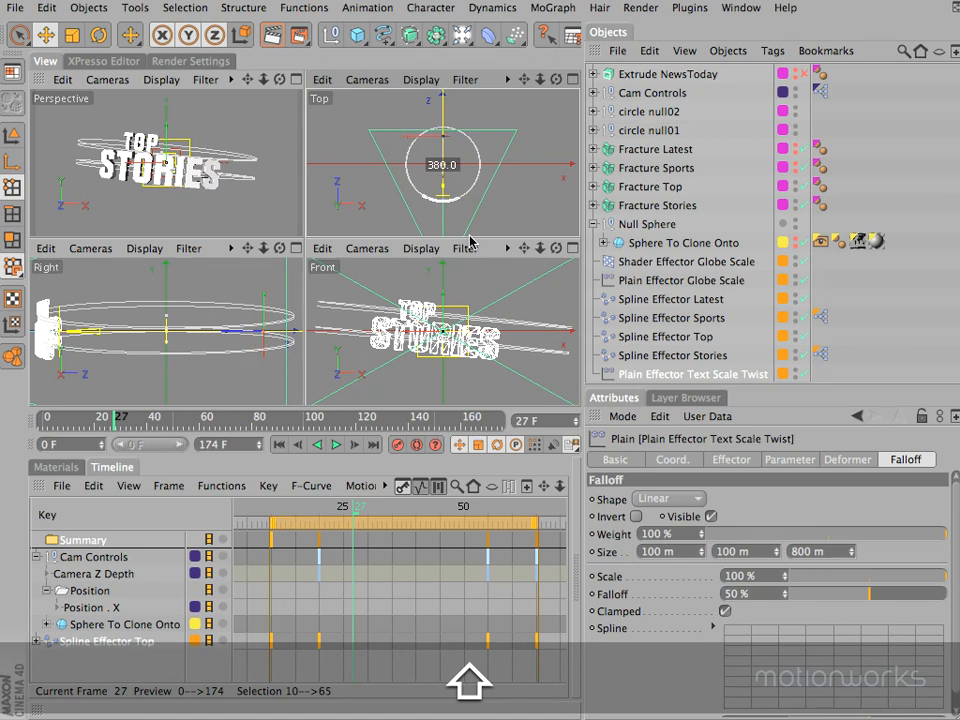
left_click_drag(469, 241, 469, 241, "shift")
left_click_drag(358, 509, 335, 511)
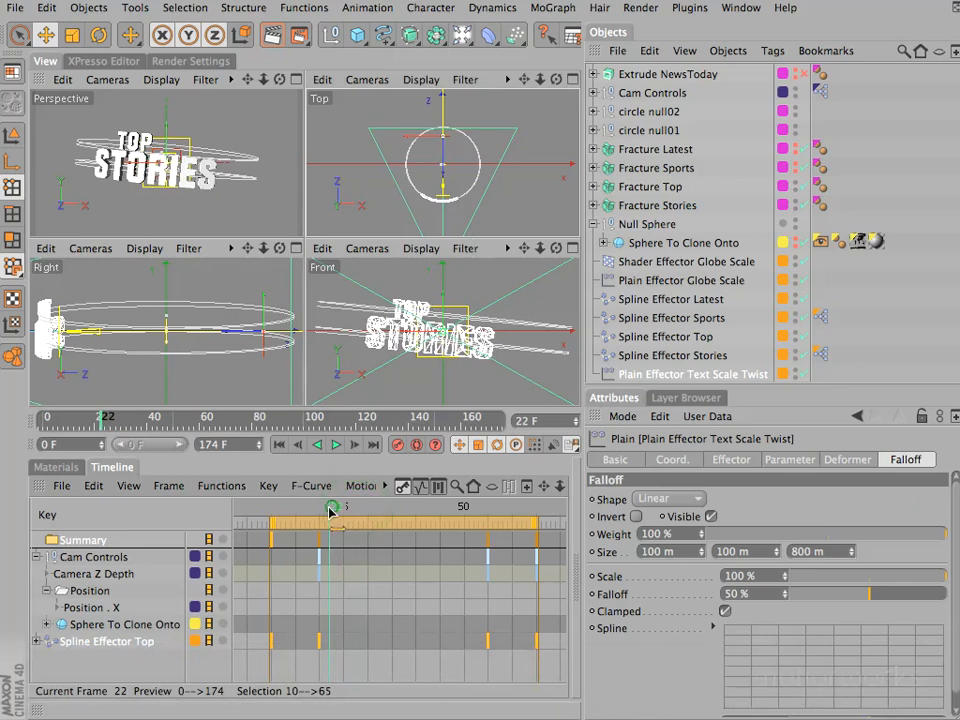
left_click_drag(319, 512, 281, 513)
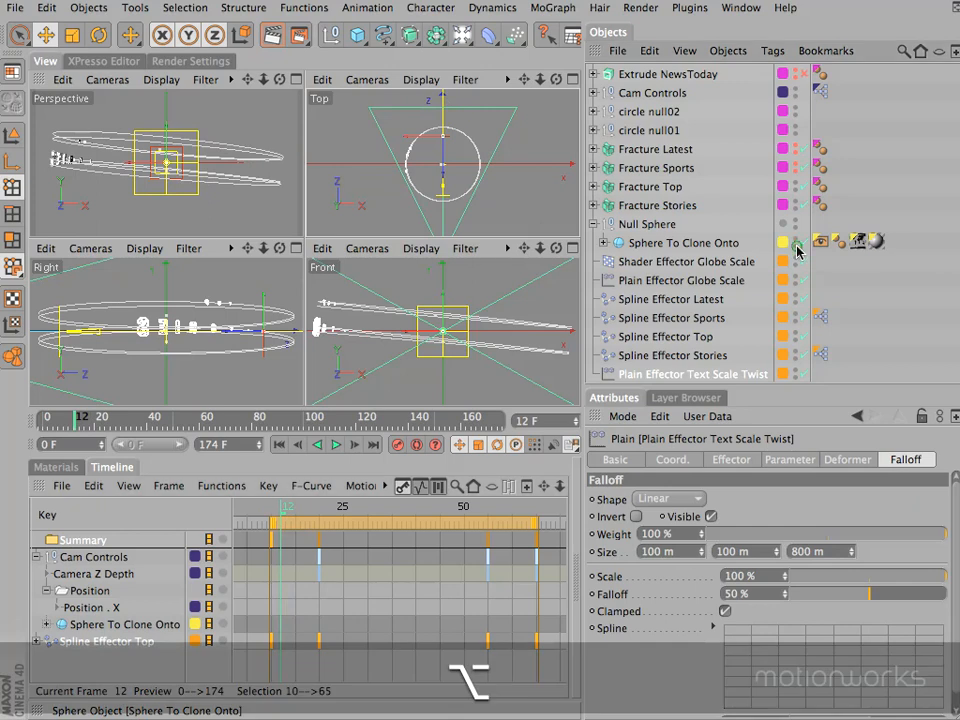
- Show Sphere To Clone Onto again, test-render the perspective view at frame 12 and scrub through the animation to frame 37
left_click(795, 244, "alt")
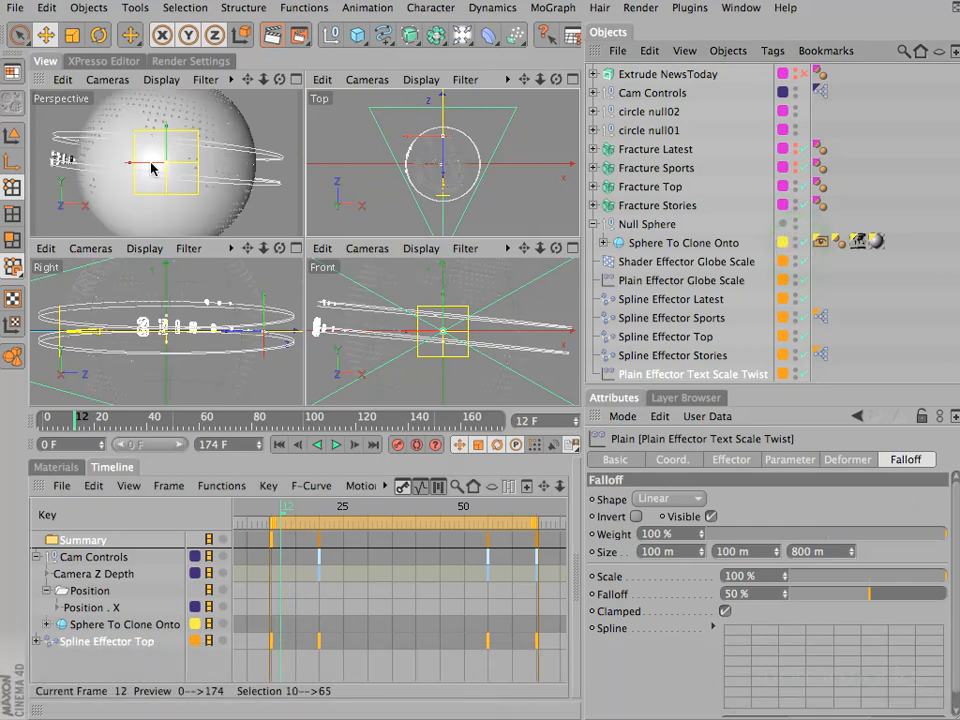
key("super+r")
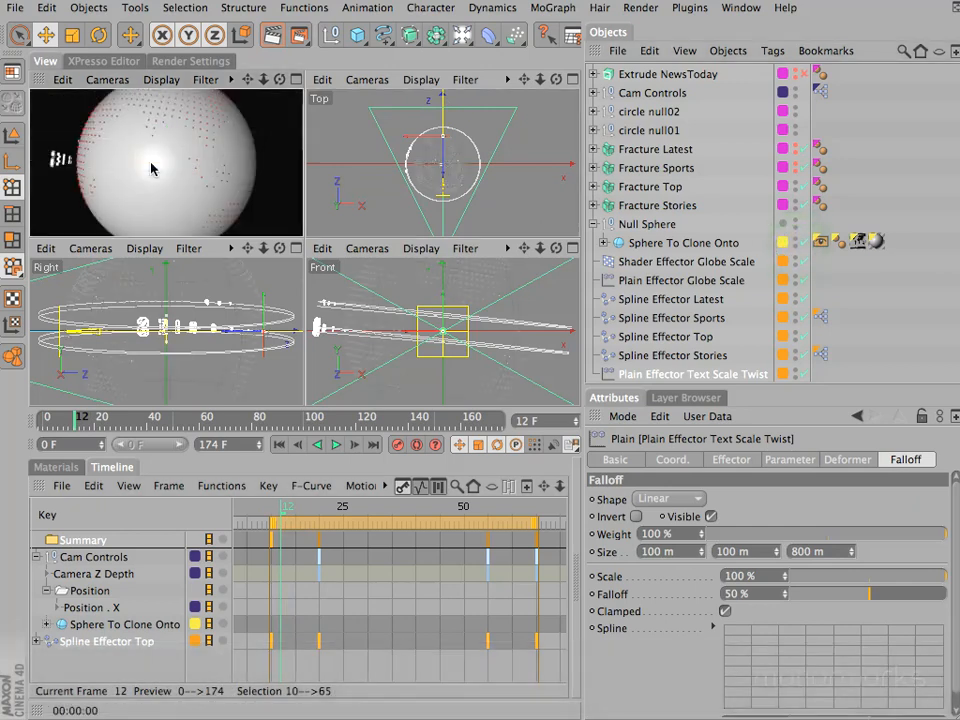
middle_click(150, 168)
key("super+r")
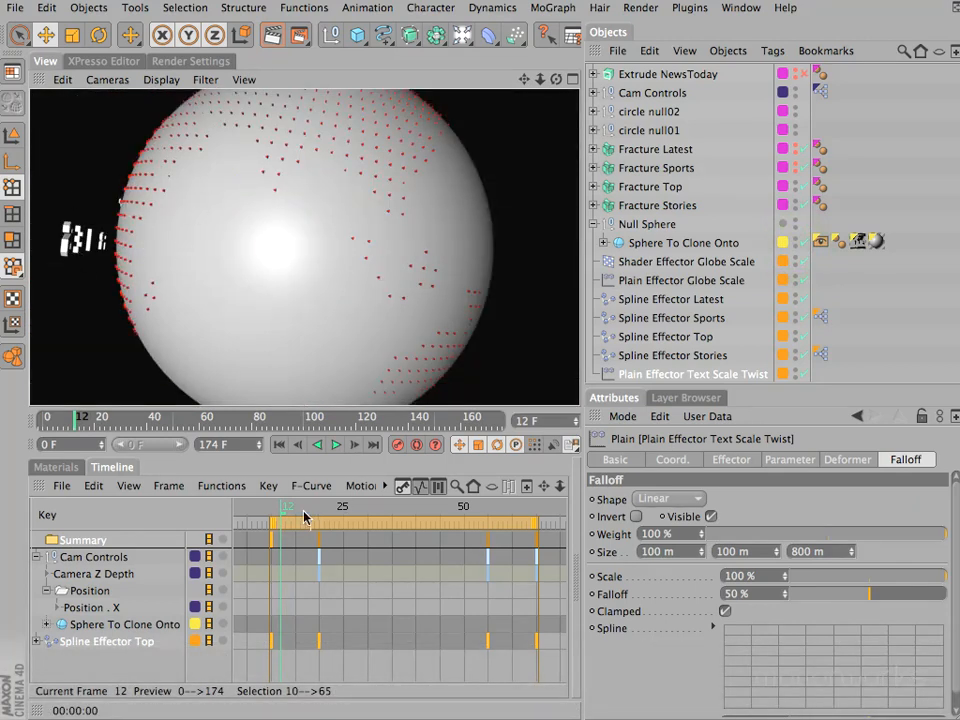
left_click_drag(289, 506, 391, 519)
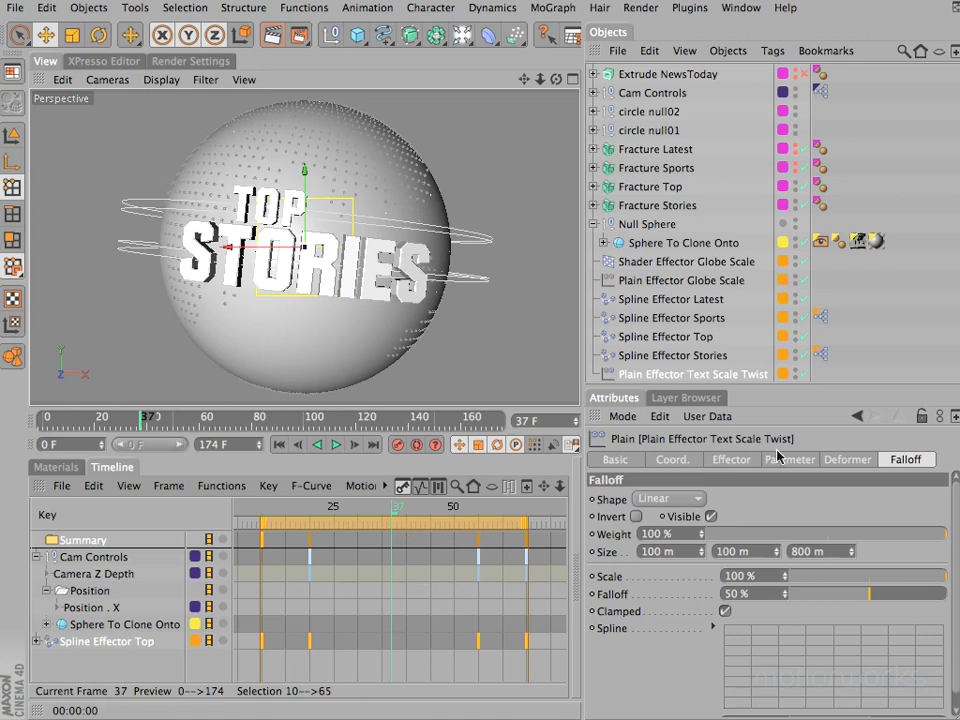
- Enable Rotation on Plain Effector Text Scale Twist with a pitch of 180°
left_click(744, 461)
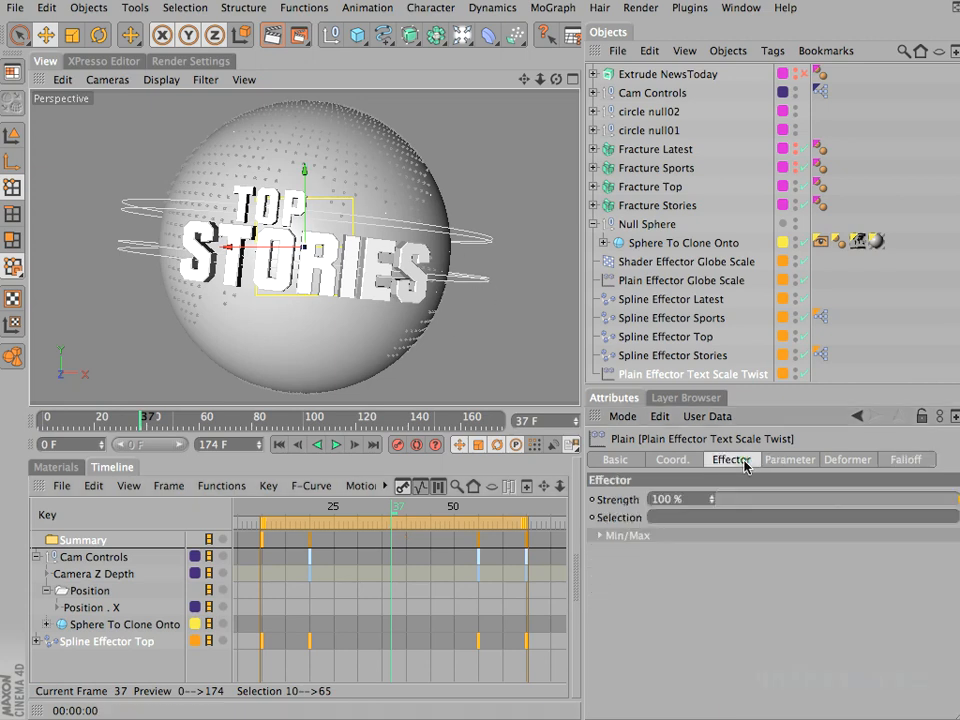
left_click(777, 461)
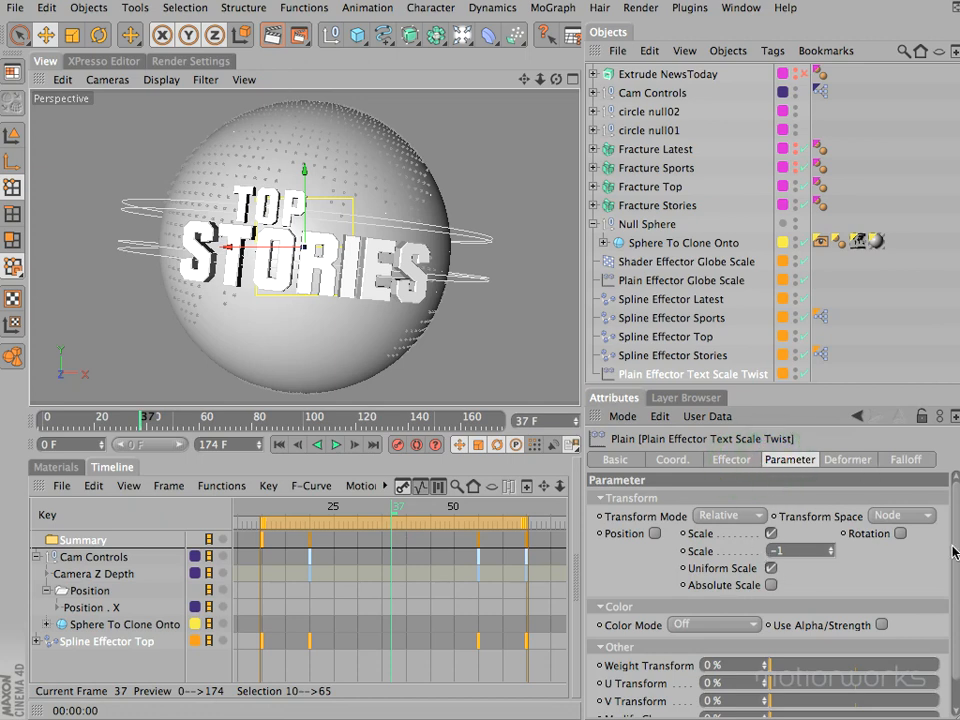
left_click(899, 534)
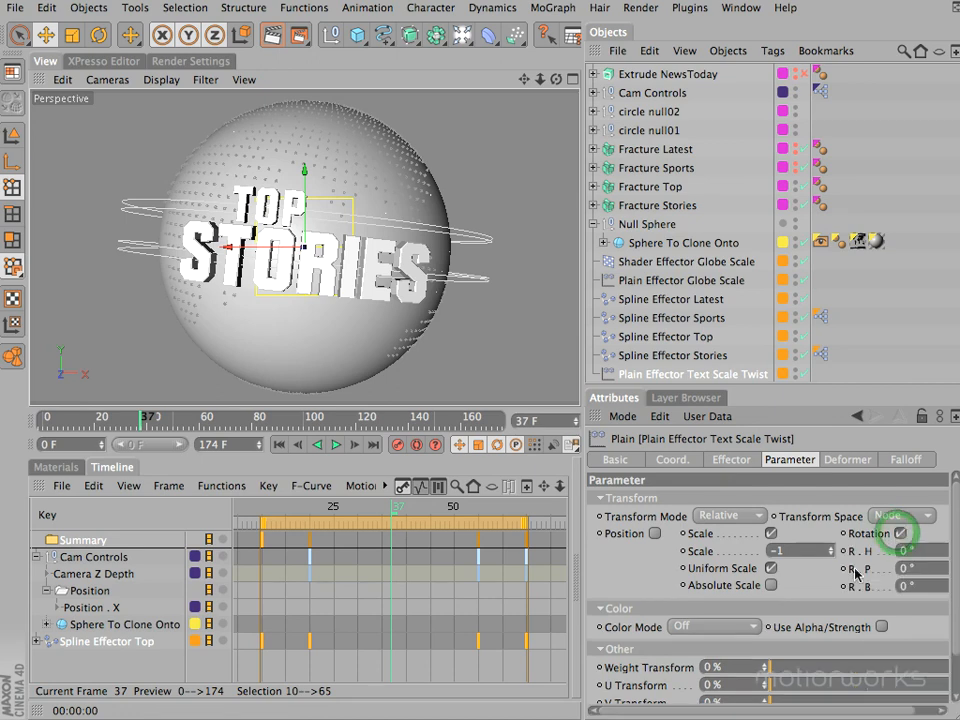
type("180")
key("Return")
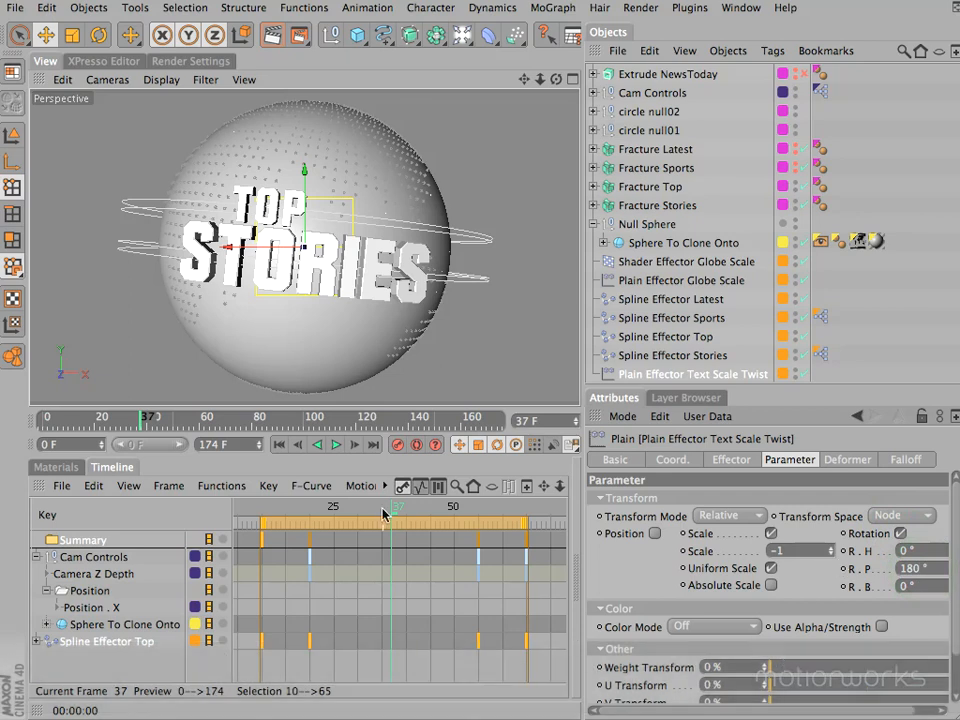
- Scrub the timeline to preview the letters twisting, stop at frame 36 and save the scene
left_click_drag(391, 503, 386, 556)
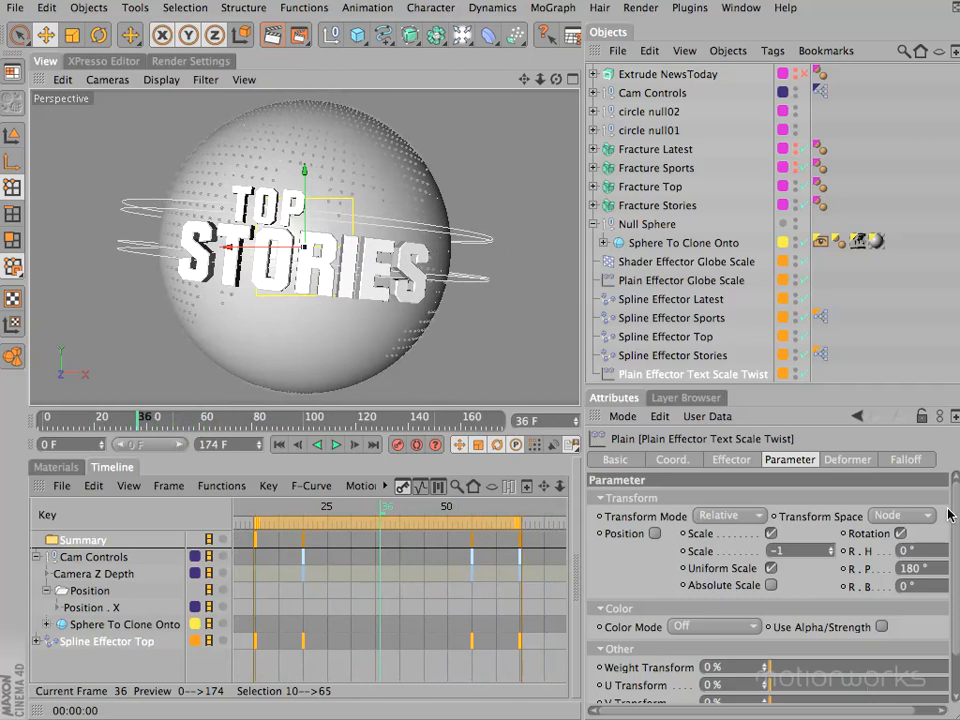
left_click(16, 8)
left_click(43, 189)
- Check the Effectors list of Fracture Latest and make Fracture Latest and Fracture Sports visible again
left_click(645, 150)
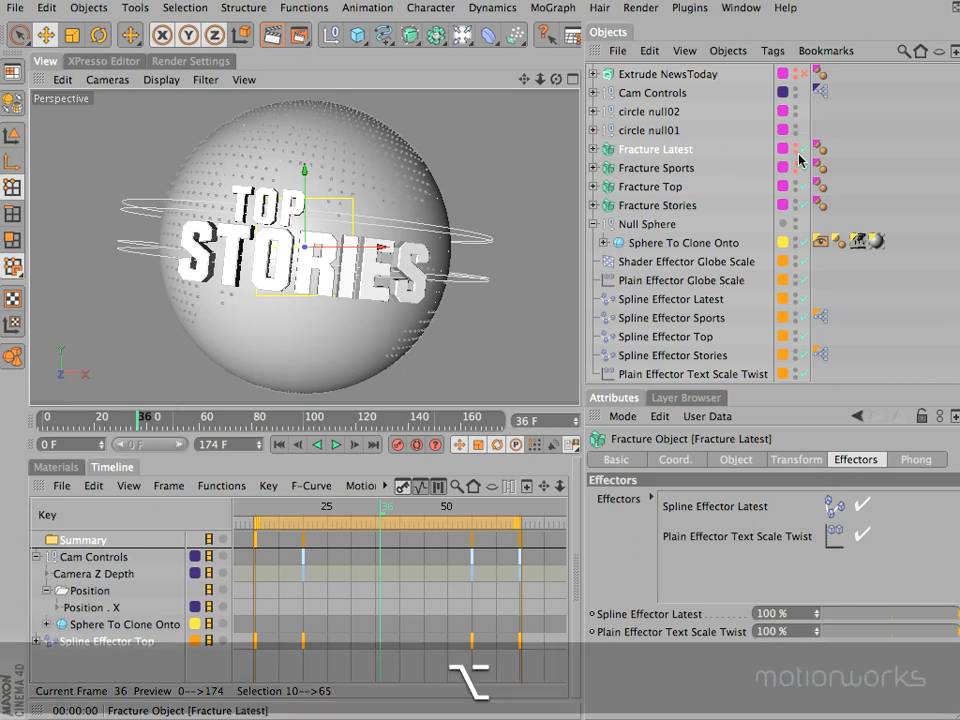
left_click(796, 153, "alt")
left_click(796, 171, "alt")
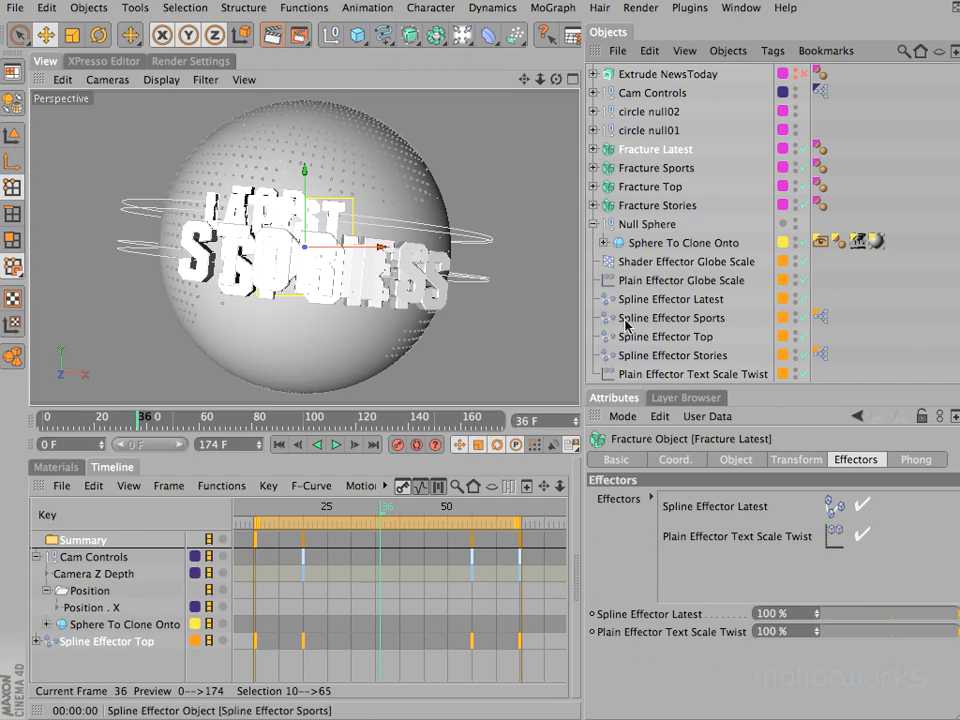
- Set the Offset of Spline Effector Latest to 50 % and disable Plain Effector Text Scale Twist
left_click(674, 299)
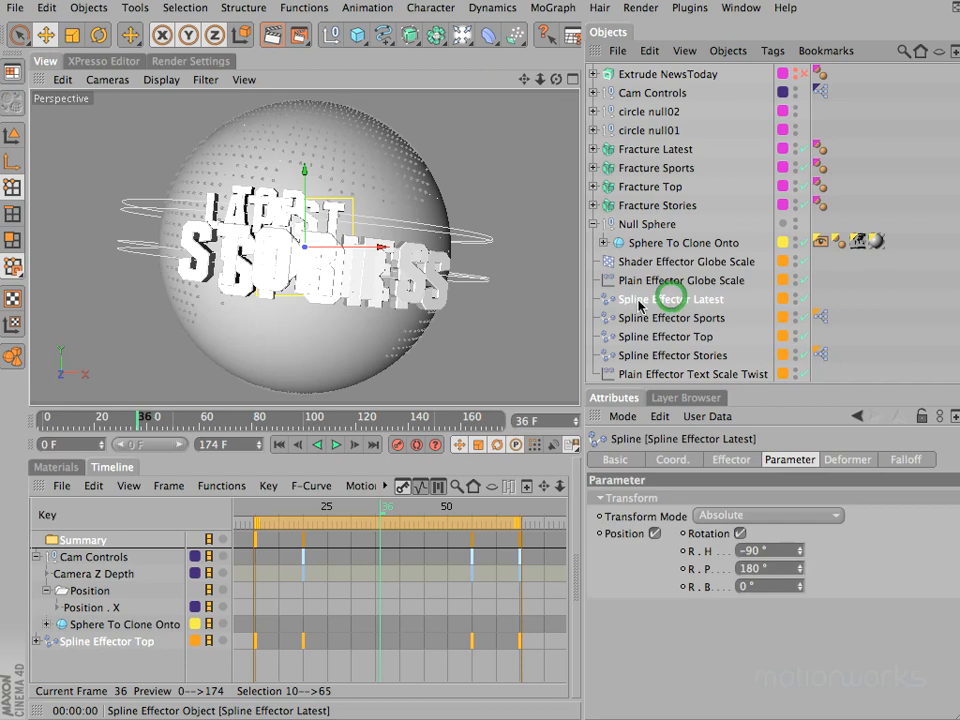
left_click(731, 460)
mouse_move(754, 566)
left_mouse_down()
mouse_move(810, 568)
mouse_move(740, 573)
left_mouse_up()
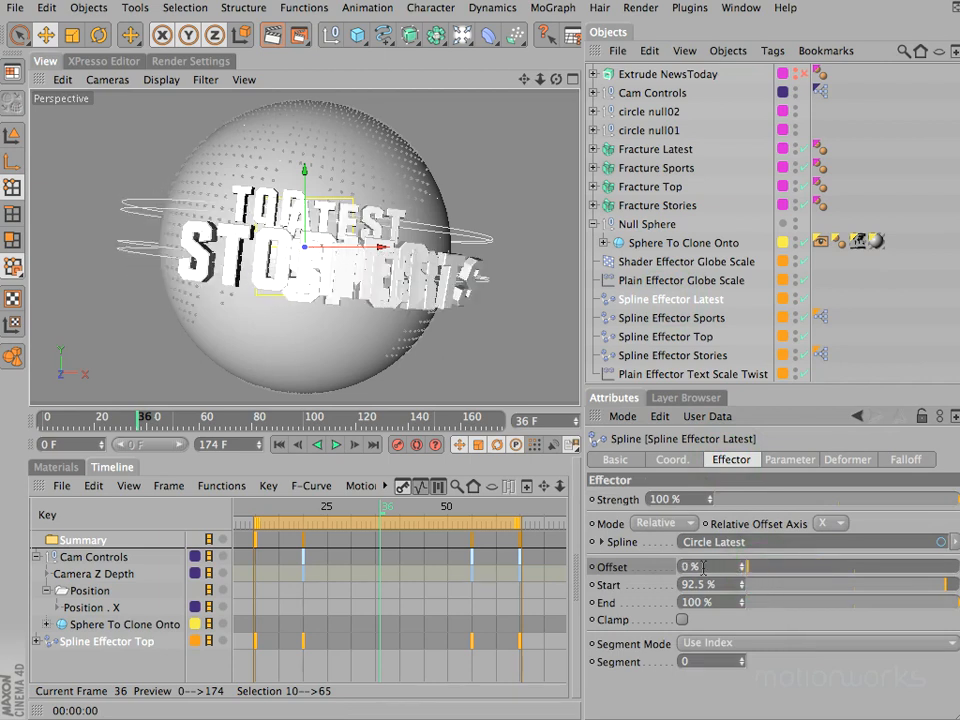
type("50")
key("Return")
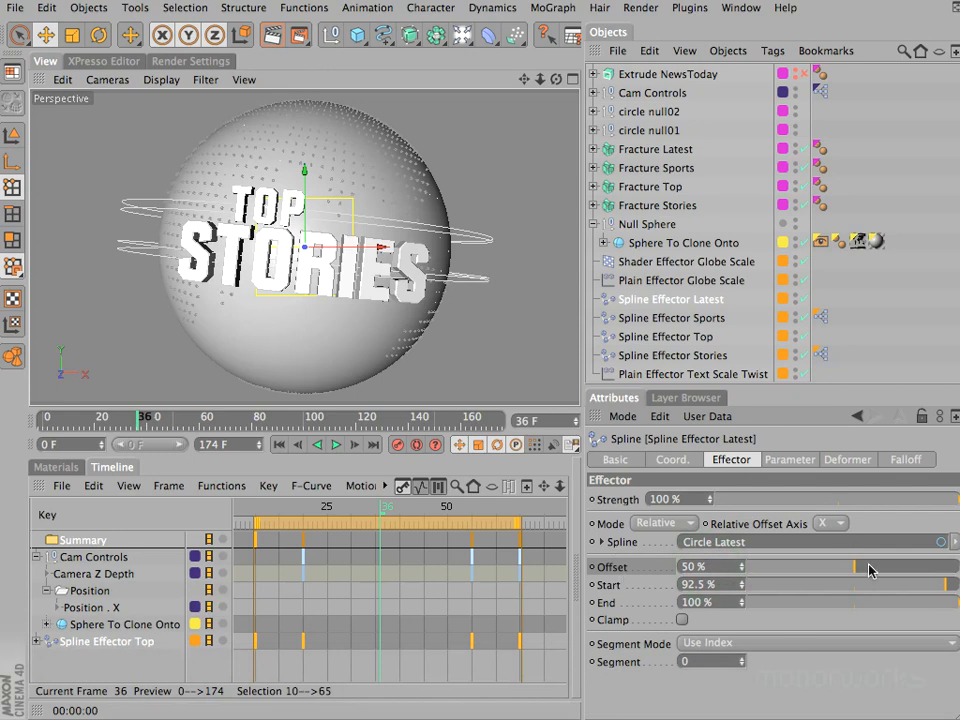
key("F2")
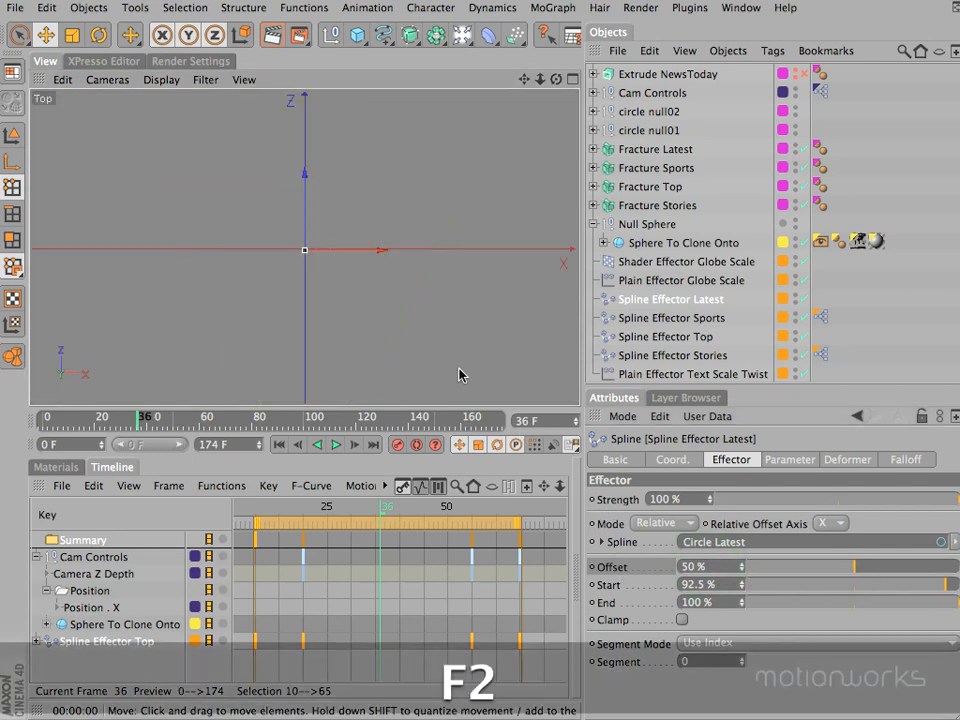
left_click(804, 374)
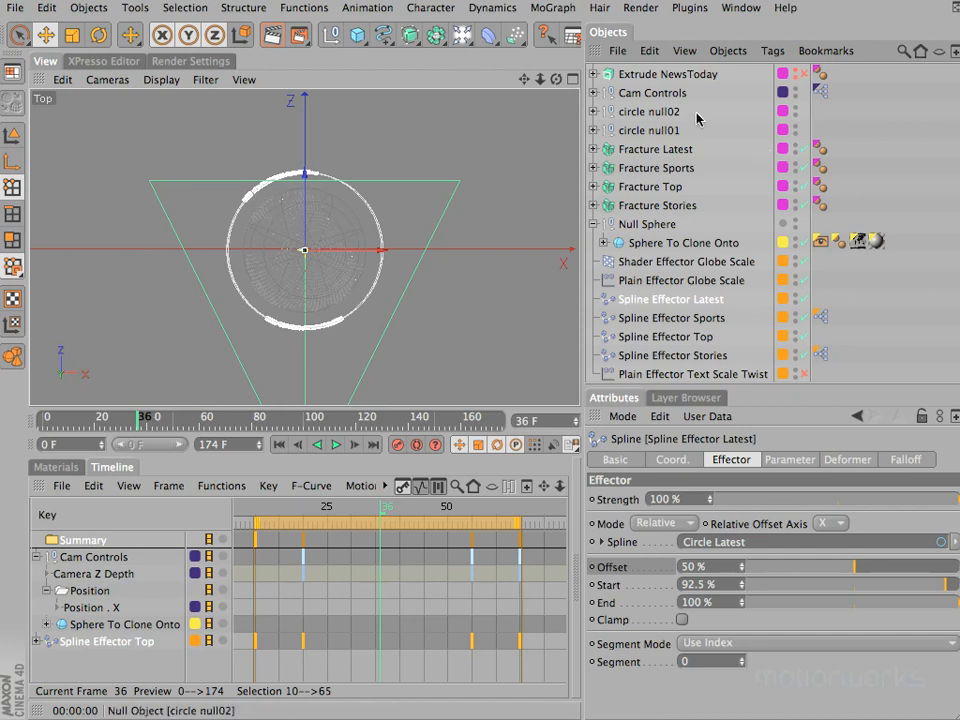
- Rotate circle null02 to a heading of 157° so the Latest Sports text lines up with the globe's front
left_click(594, 113)
left_click(615, 112)
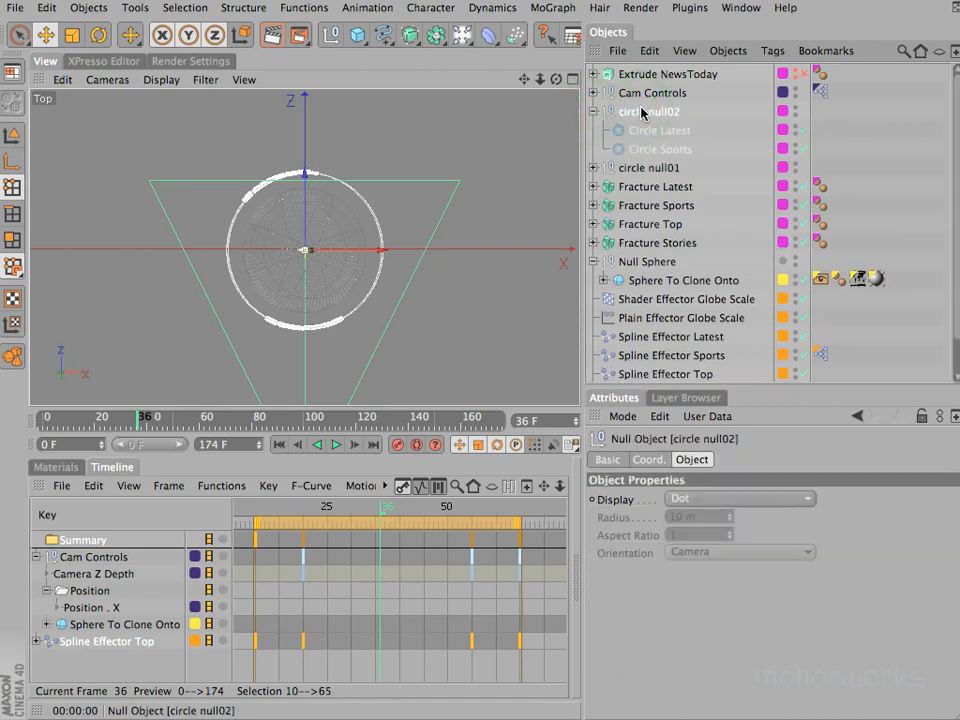
left_click(656, 458)
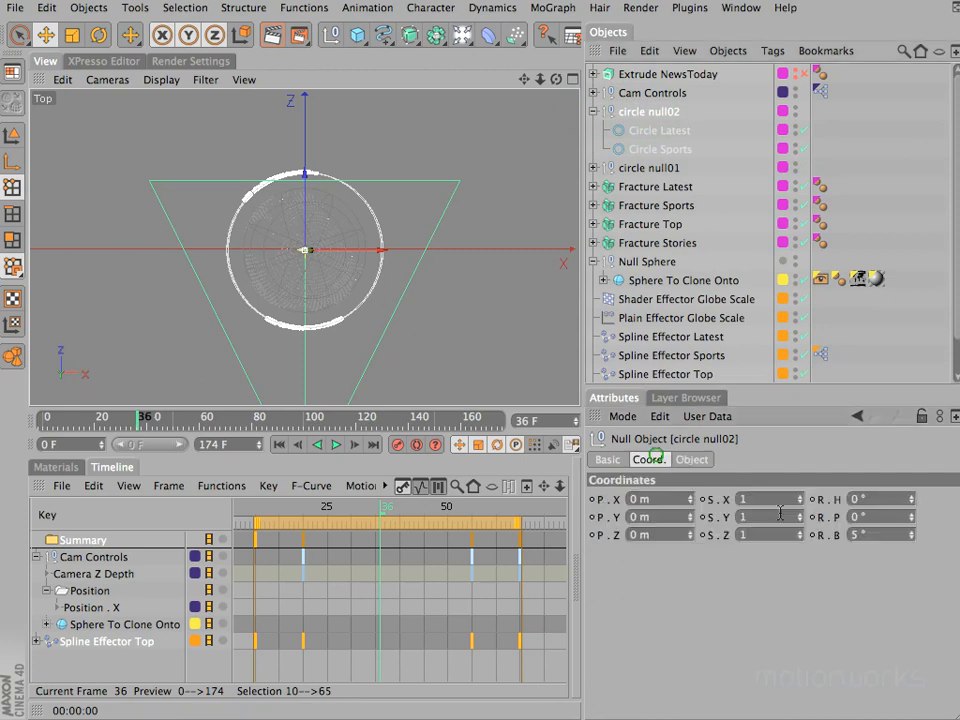
key("F1")
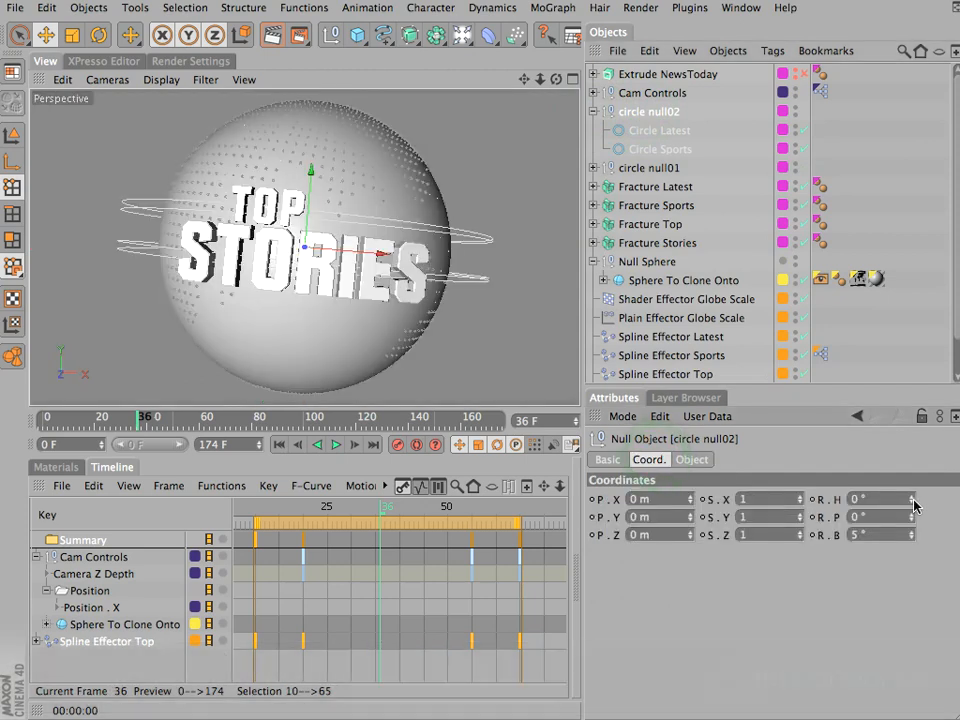
left_click_drag(912, 497, 912, 536)
key("super+z")
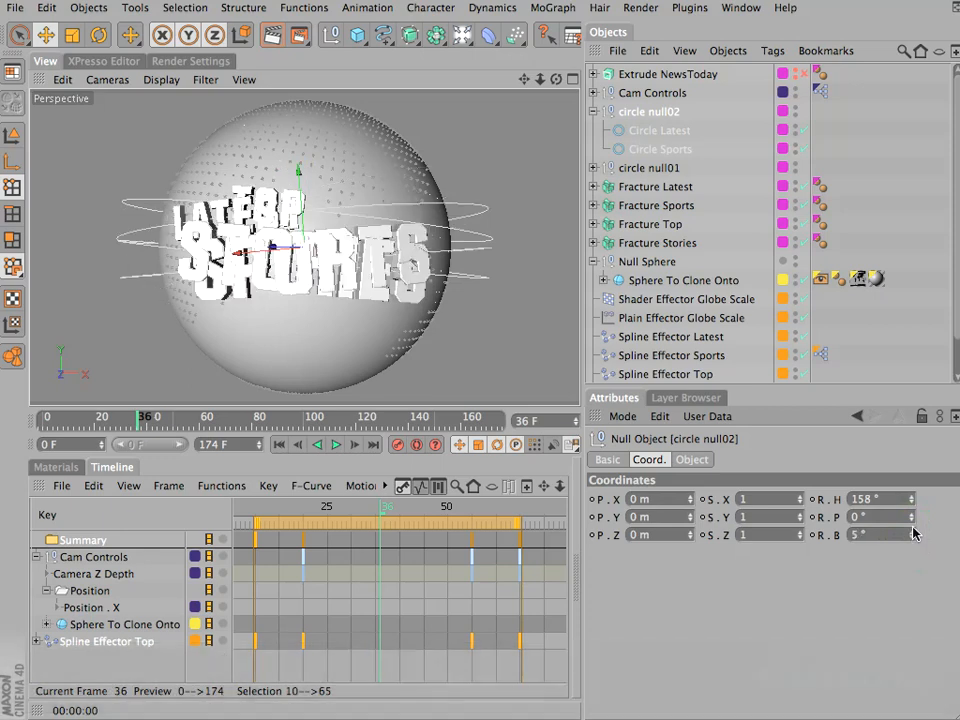
left_click(912, 509)
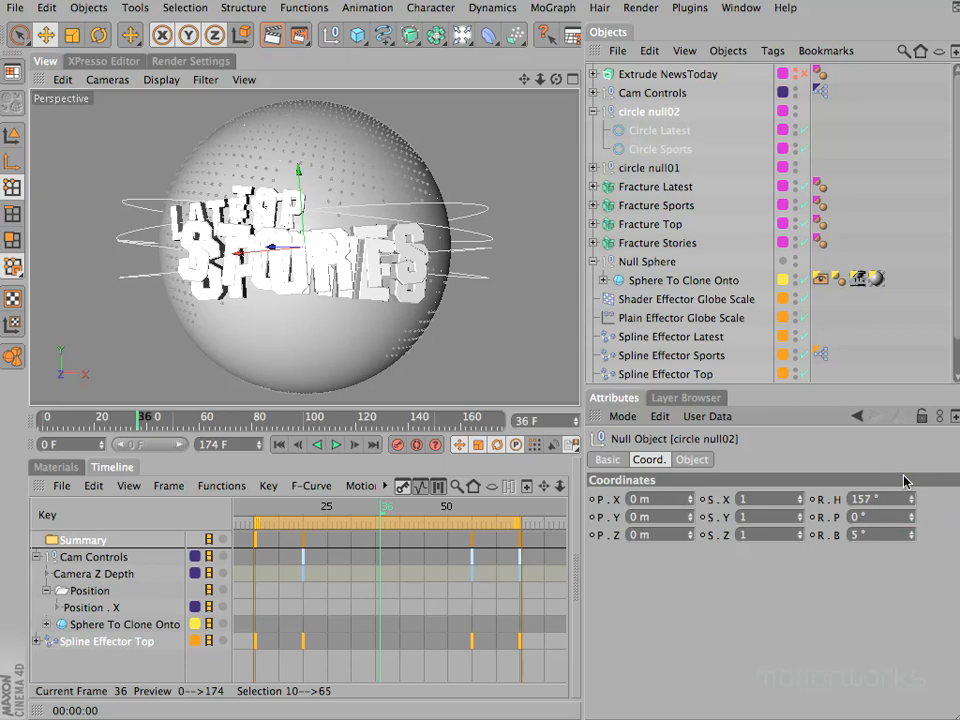
left_click(593, 111)
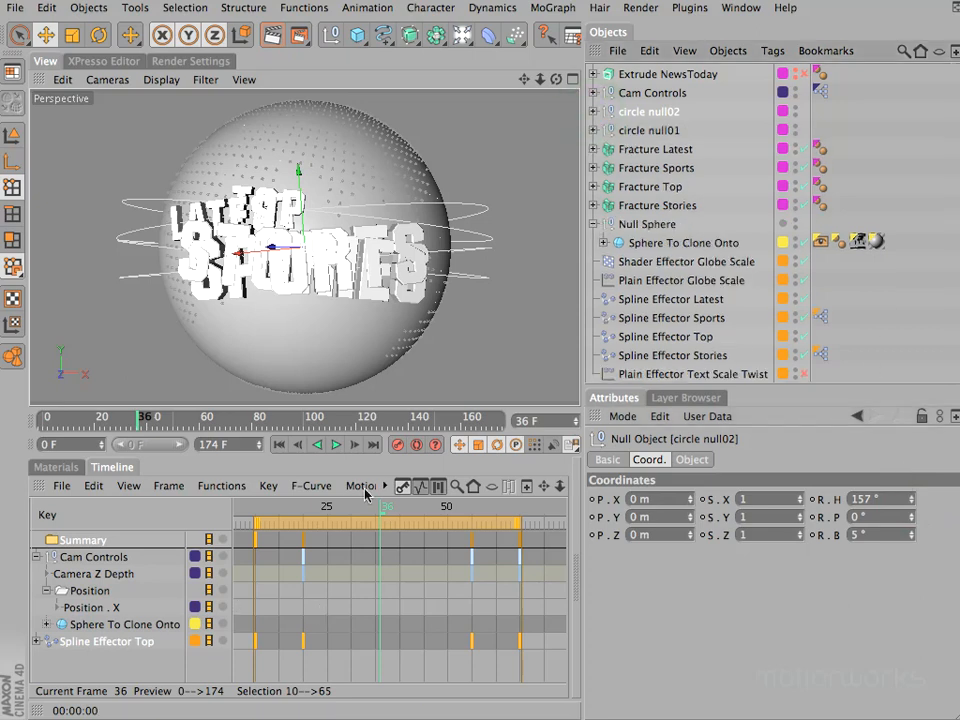
- At frame 55, set the Offset of Spline Effector Latest to 90 % and keyframe it
left_click_drag(445, 510, 472, 514)
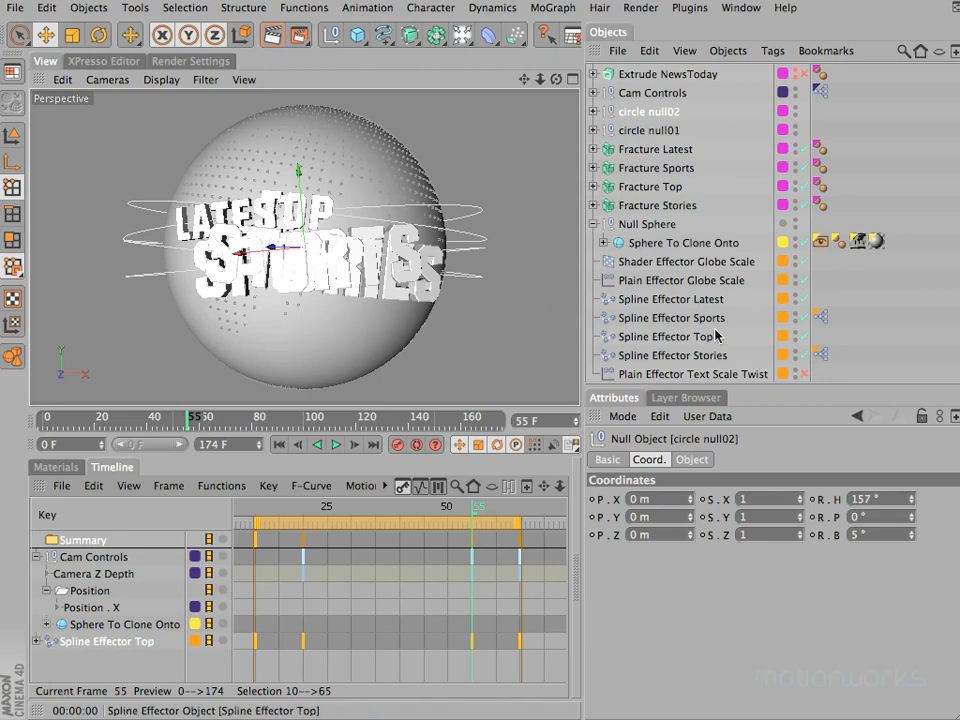
left_click(670, 300)
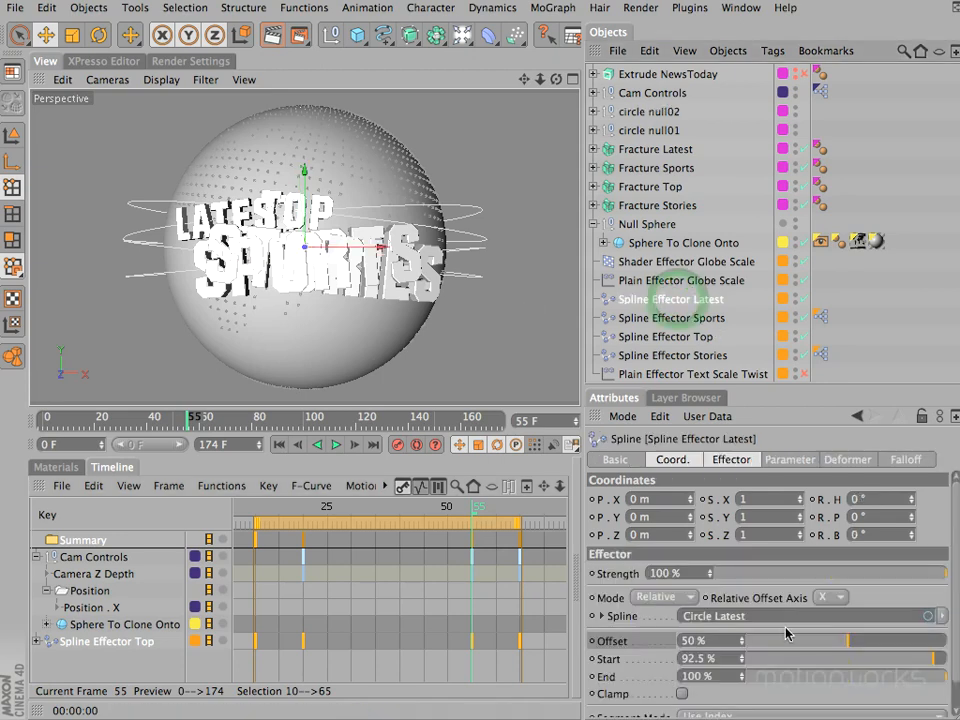
left_click_drag(848, 641, 929, 648)
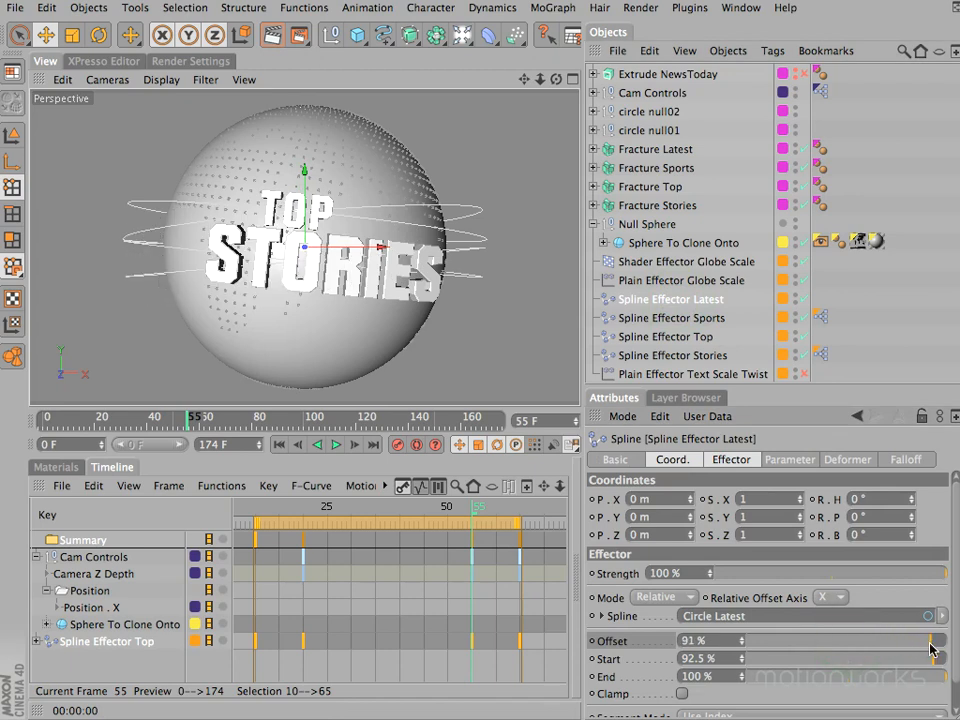
left_click(742, 645)
left_click(596, 642)
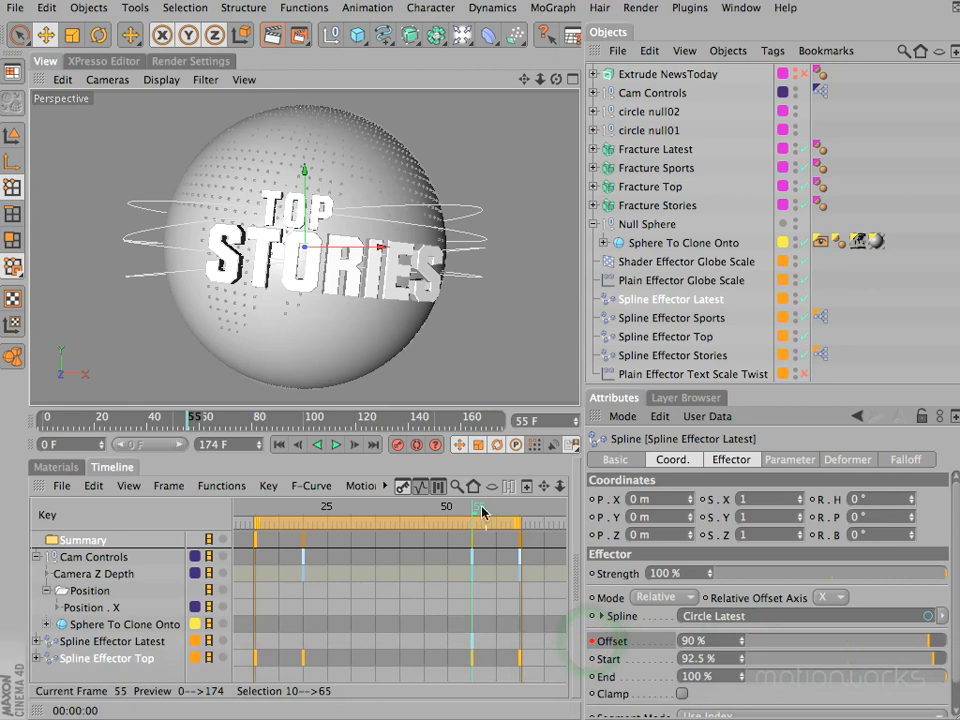
- At frame 65, set the Offset of Spline Effector Latest to 52 % and keyframe it
left_click_drag(481, 512, 521, 511)
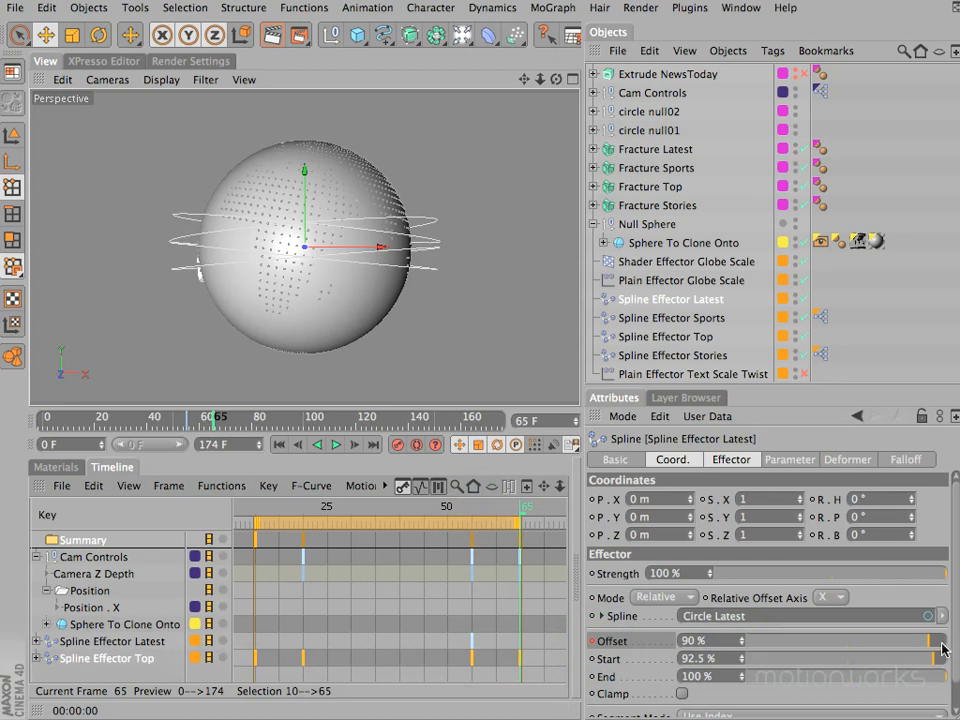
left_click_drag(929, 646, 853, 650)
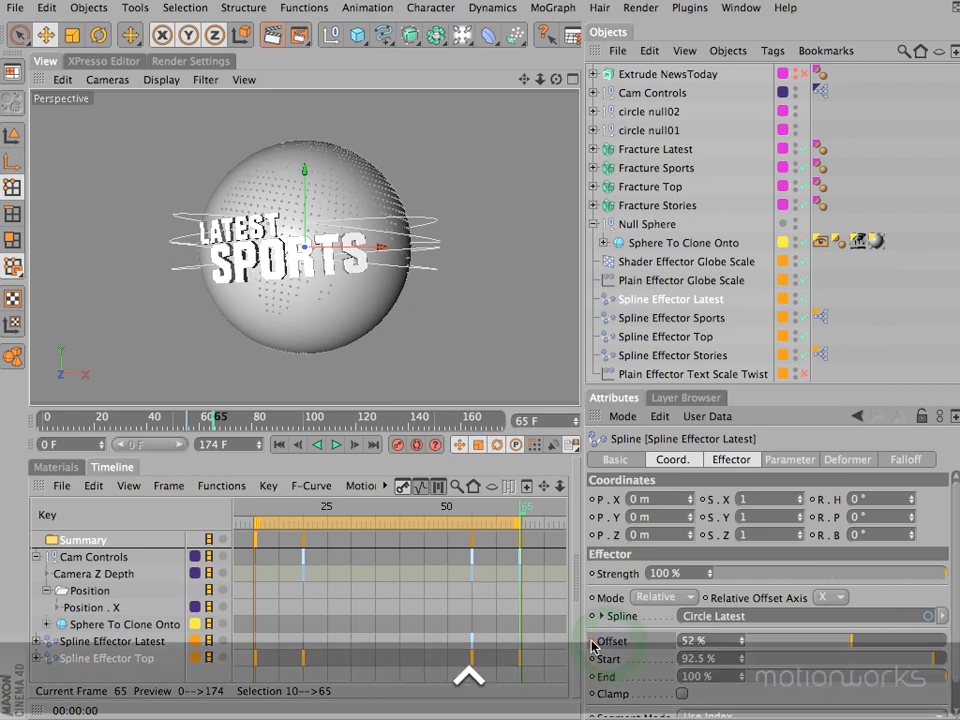
left_click(592, 642, "ctrl")
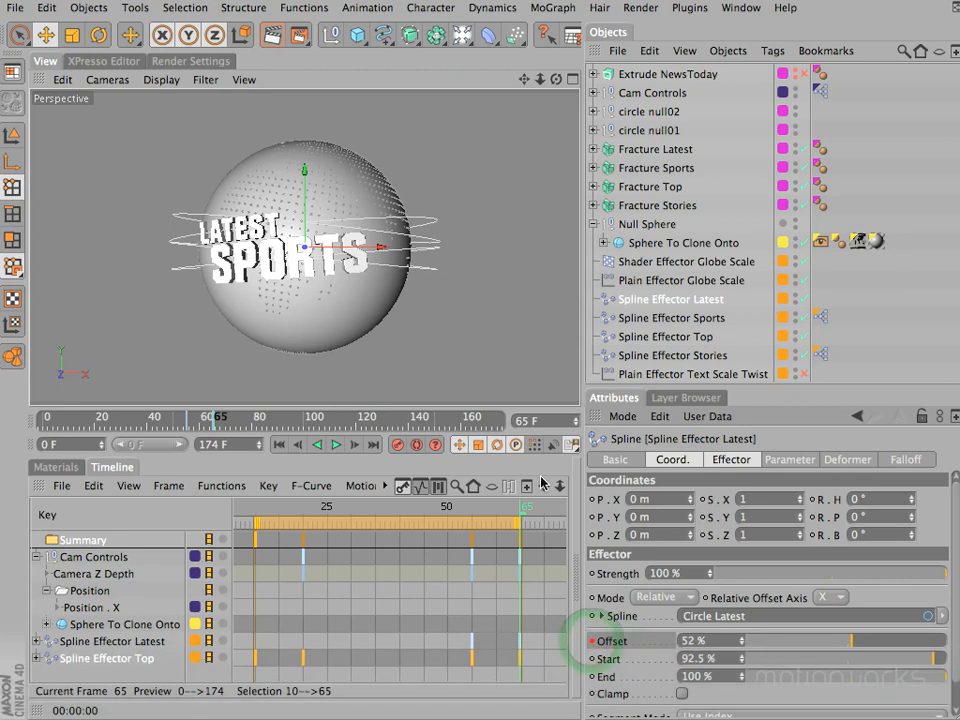
- At frame 100, set the Offset of Spline Effector Latest to 48 % and keyframe it
left_click_drag(560, 486, 439, 508)
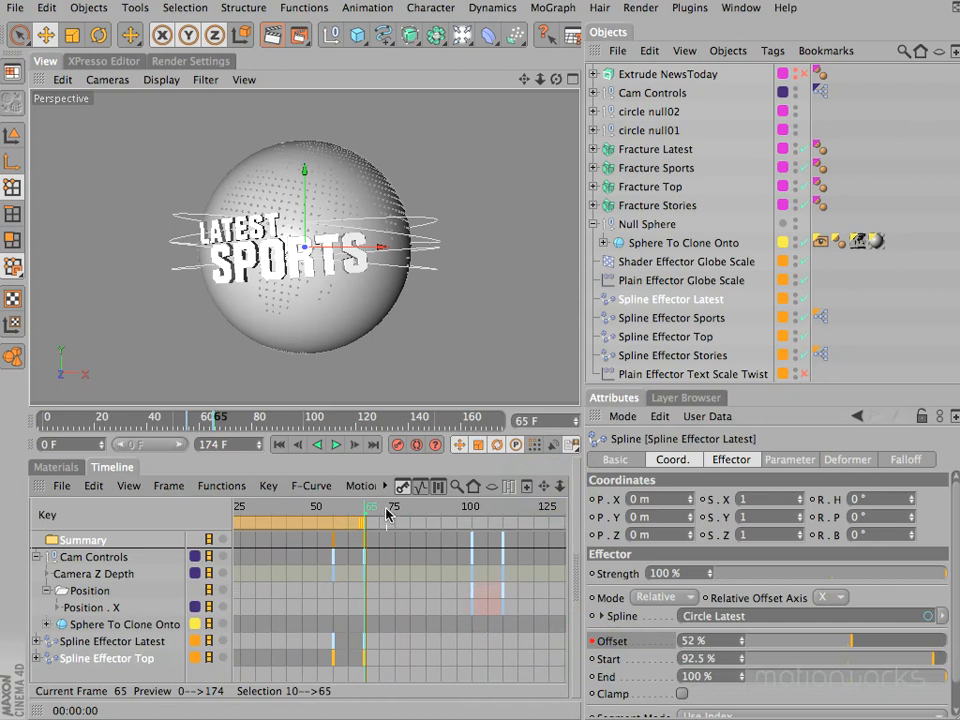
left_click_drag(381, 512, 475, 514)
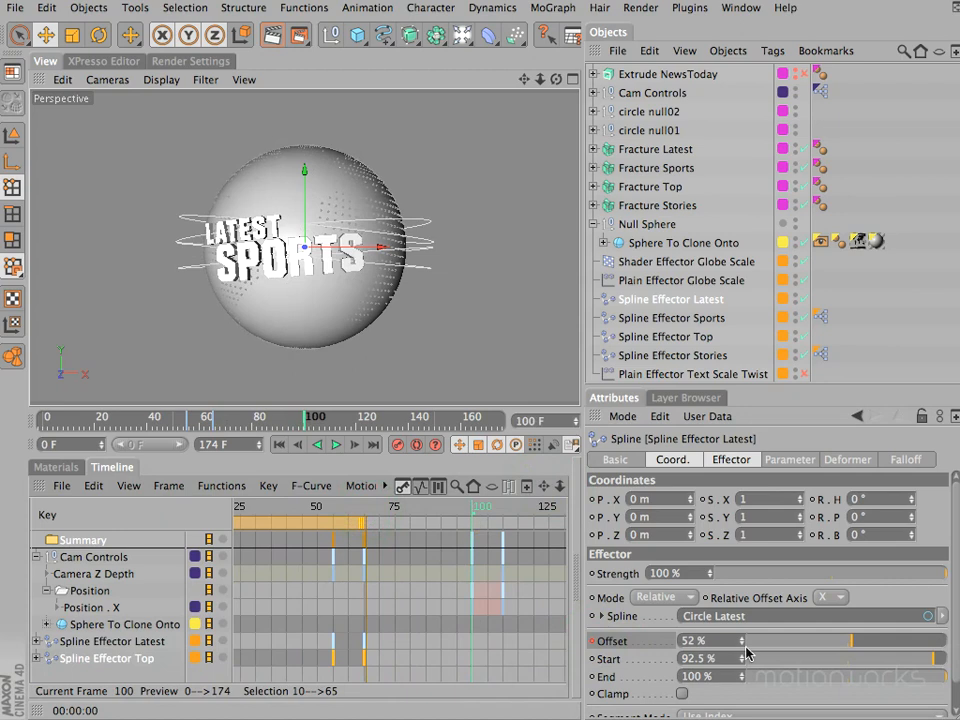
left_click_drag(741, 650, 742, 650)
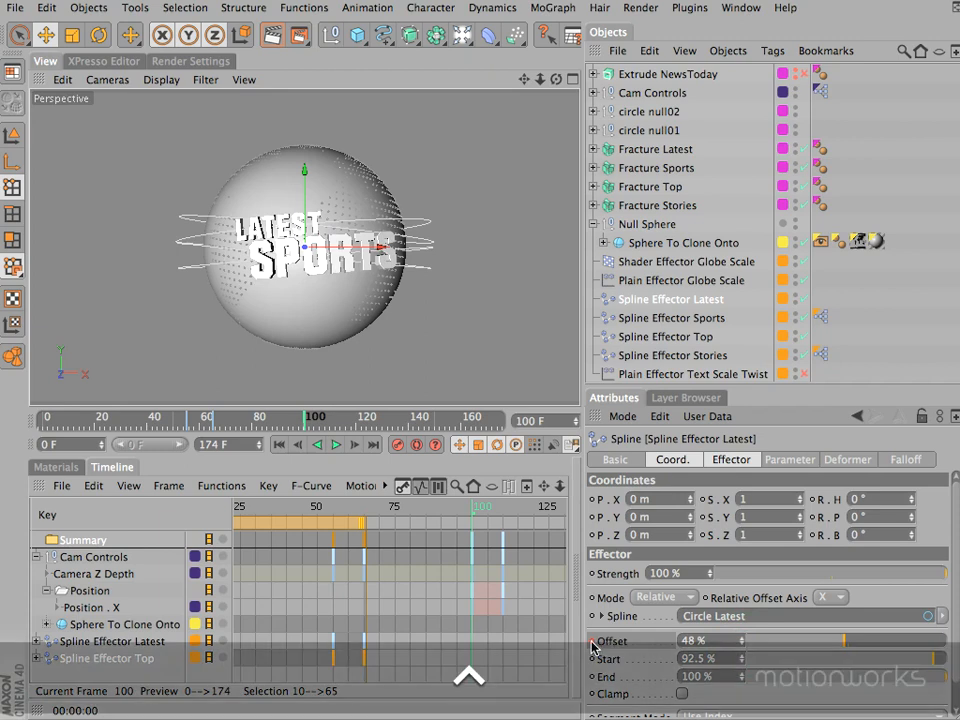
left_click(592, 642)
- At frame 110, set the Offset of Spline Effector Latest to 0 % and keyframe it, checking the text position from above
left_click(479, 507)
left_click_drag(498, 513, 505, 513)
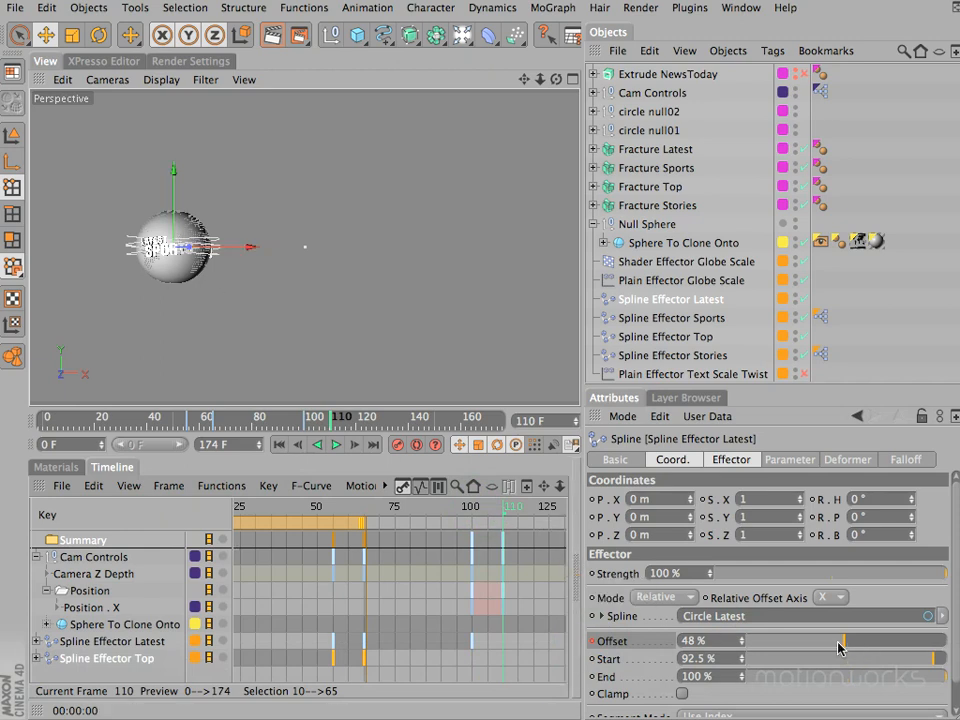
left_click_drag(841, 647, 727, 646)
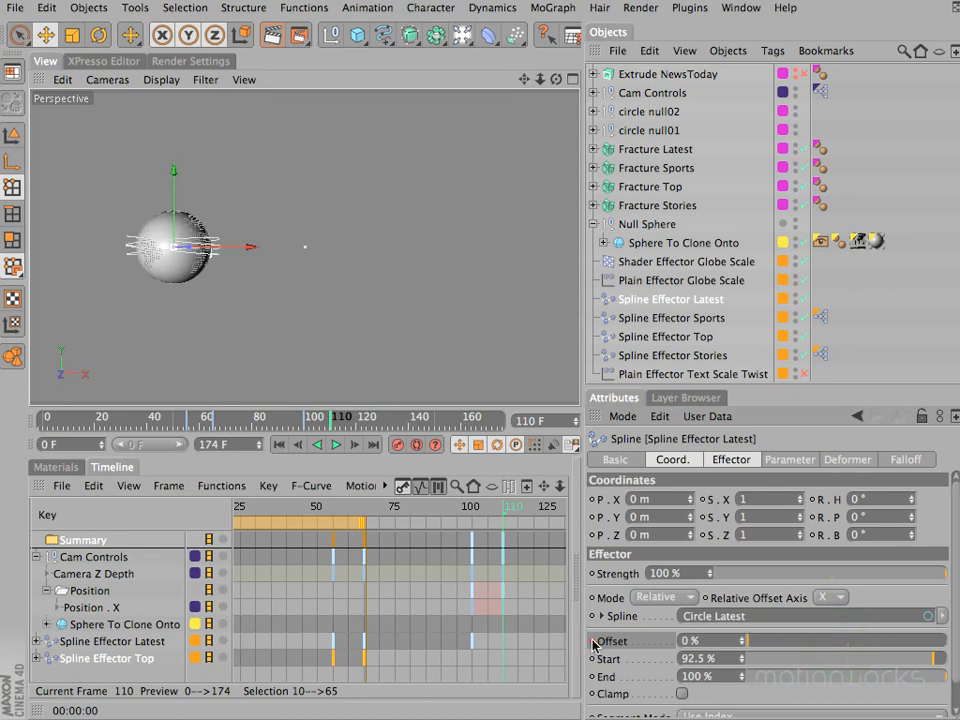
key("F2")
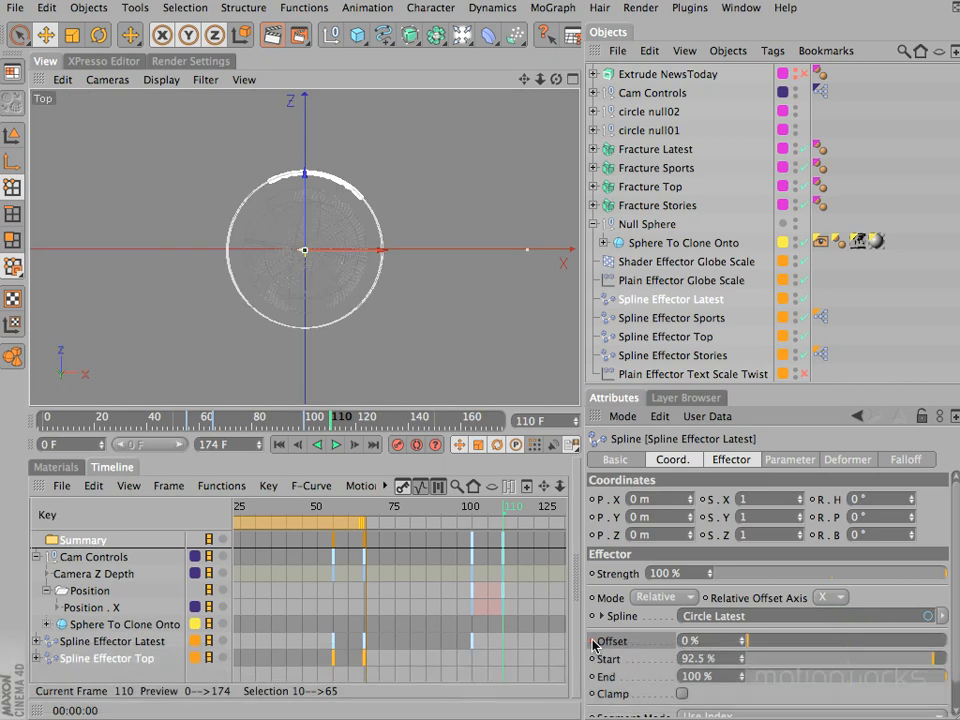
left_click(592, 641, "ctrl")
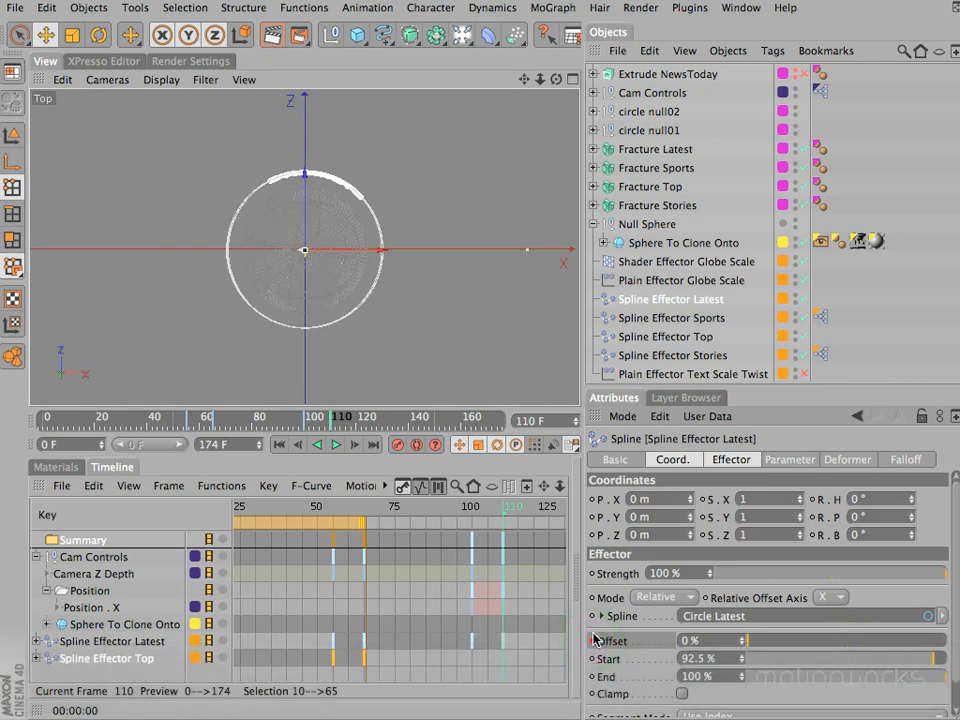
- Enable Plain Effector Text Scale Twist, compare perspective renders at frame 110 and scrub back to frame 86
key("F1")
key("super+r")
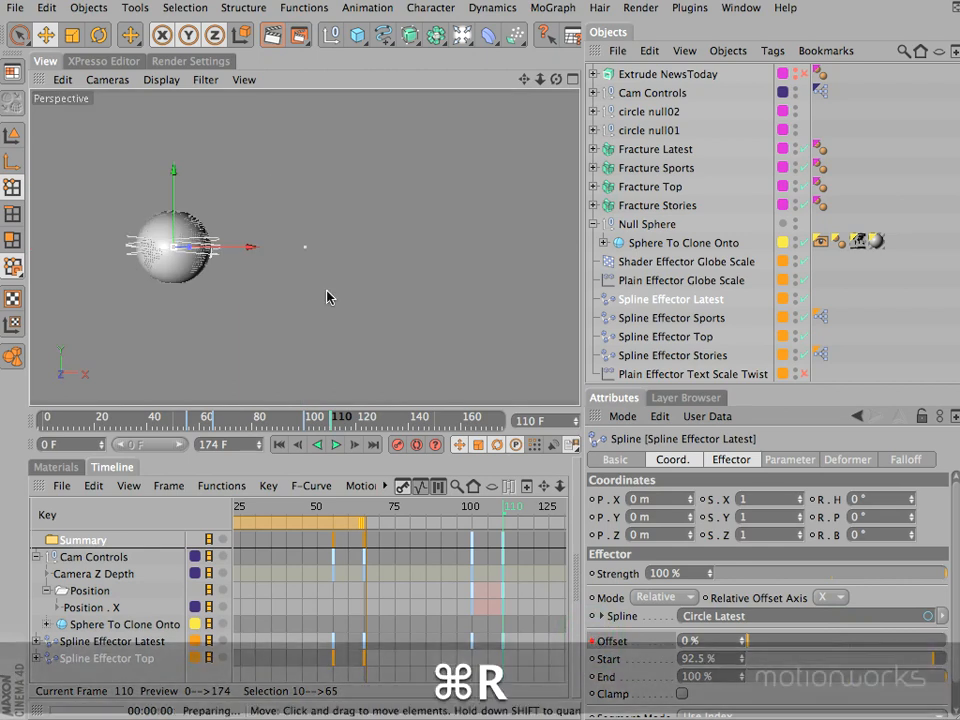
left_click(806, 375)
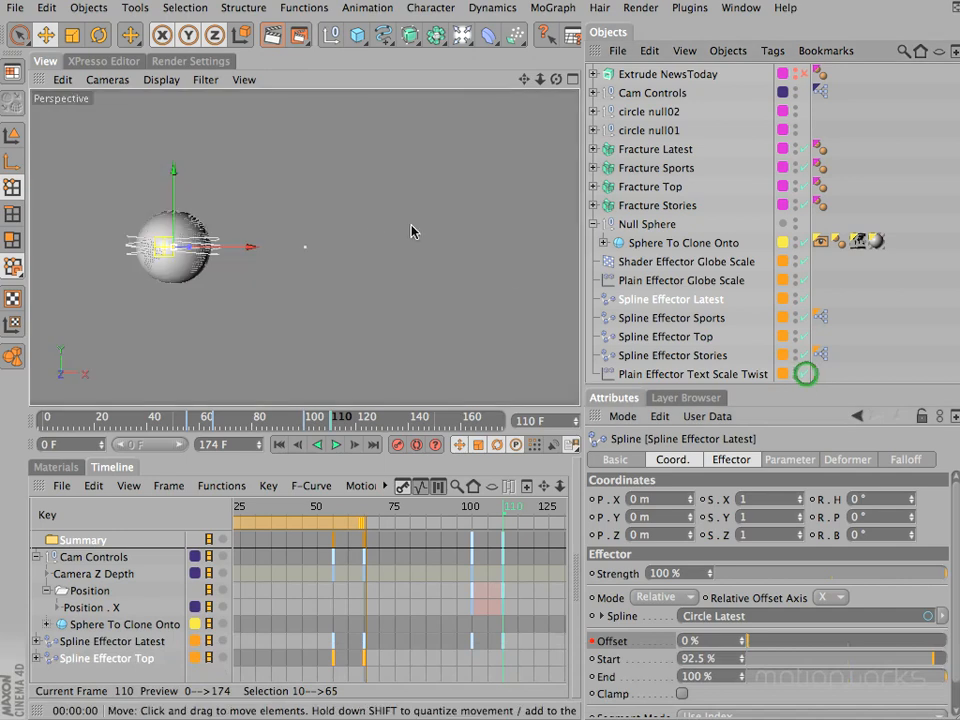
key("super+r")
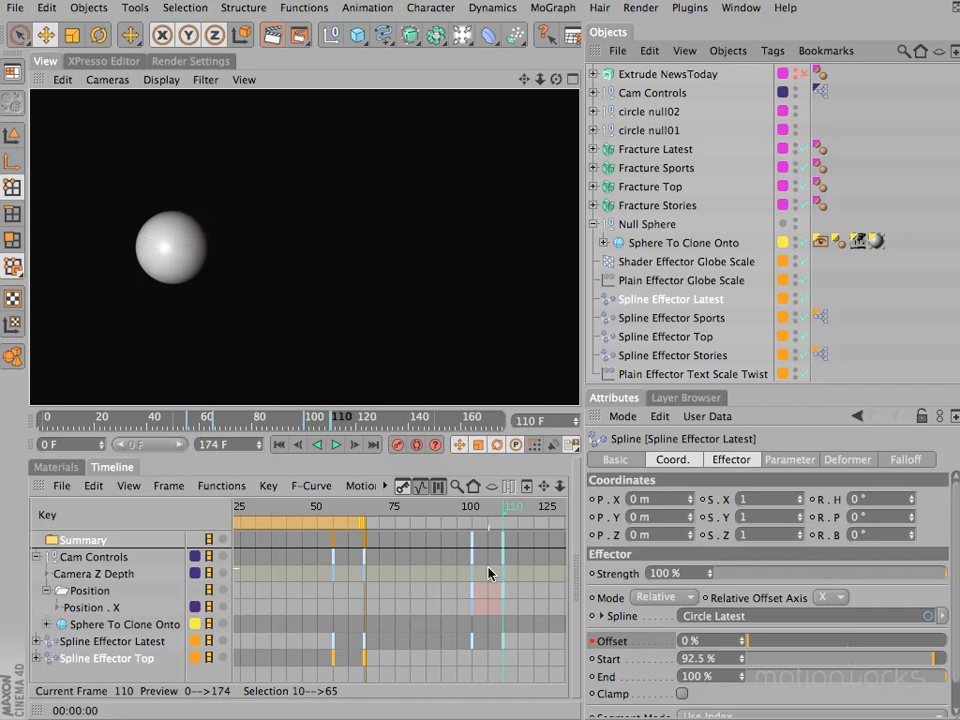
mouse_move(507, 510)
left_mouse_down()
mouse_move(302, 520)
mouse_move(223, 512)
mouse_move(388, 521)
mouse_move(445, 543)
left_mouse_up()
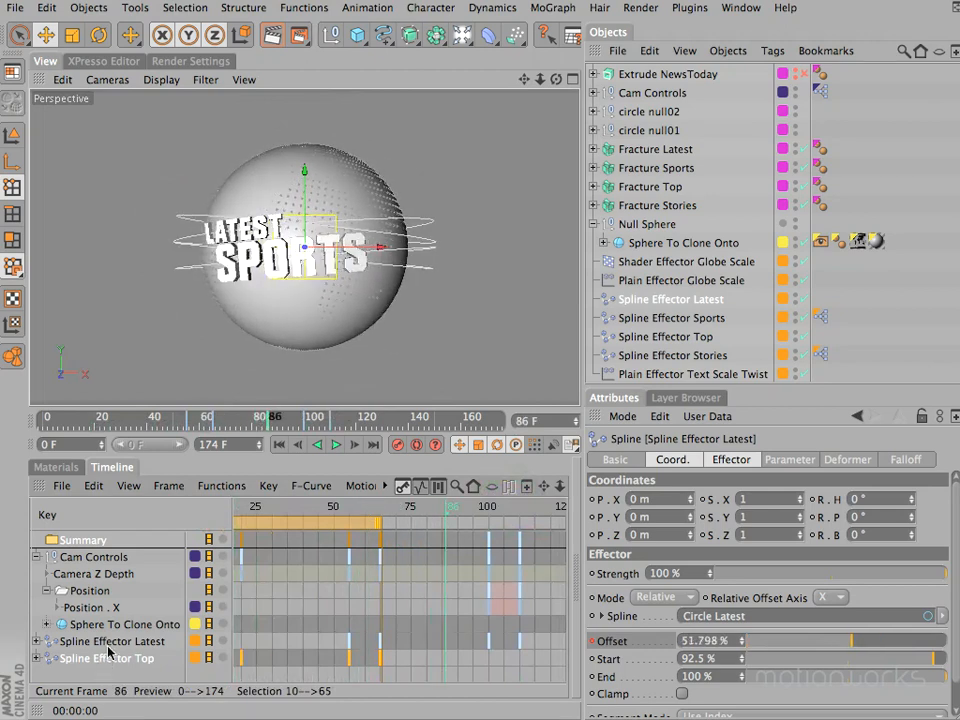
- Display the Offset F-curve of Spline Effector Latest and inspect its keys at frames 55 and 110
left_click(100, 641)
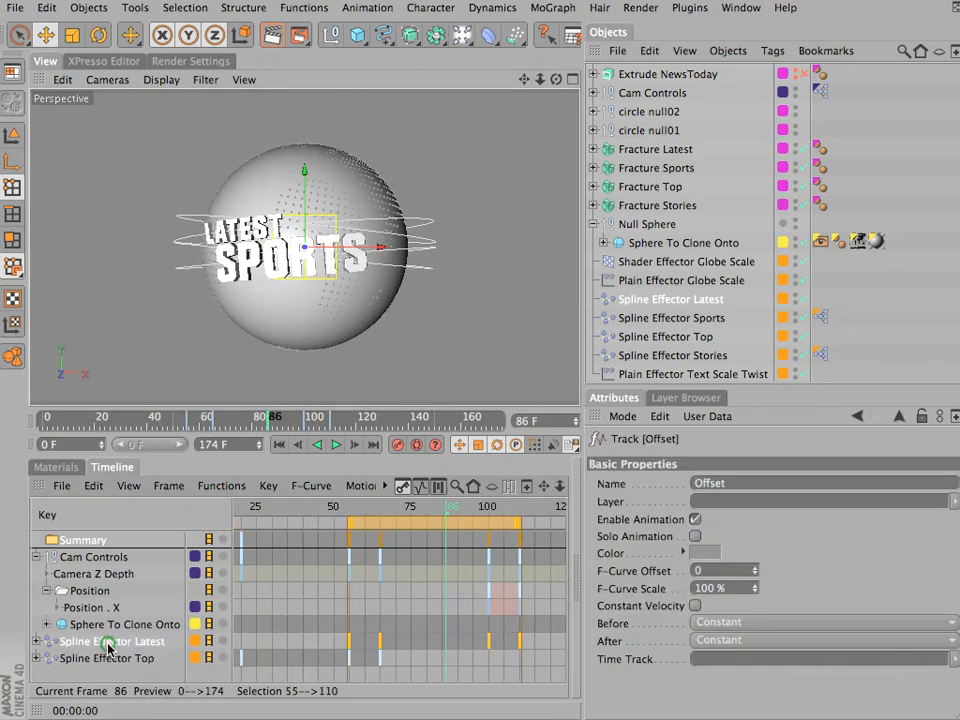
left_click(417, 487)
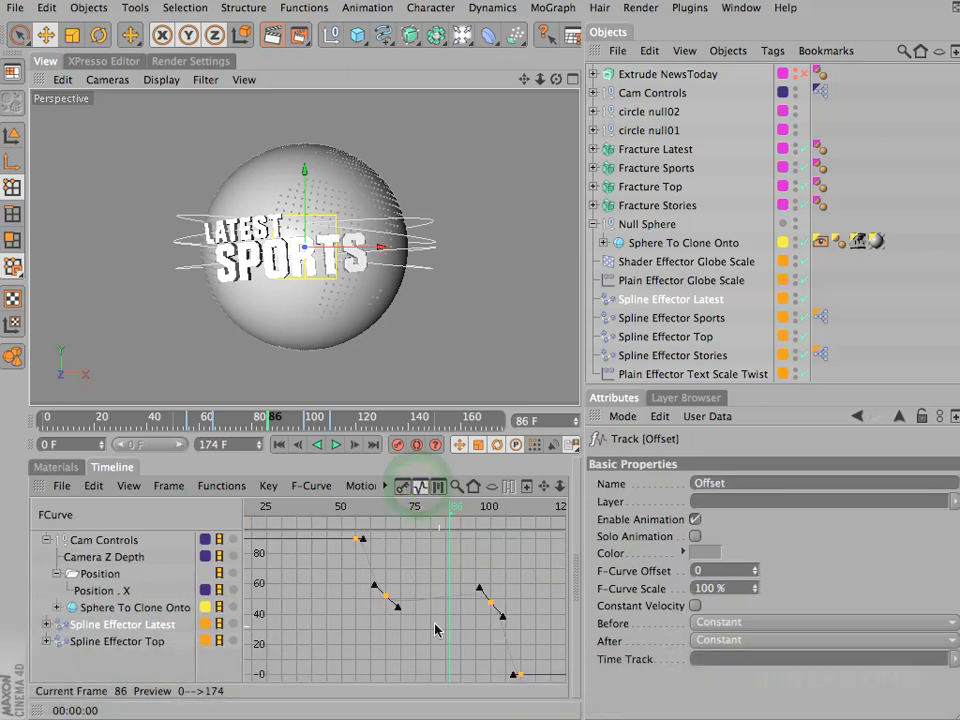
left_click(356, 539)
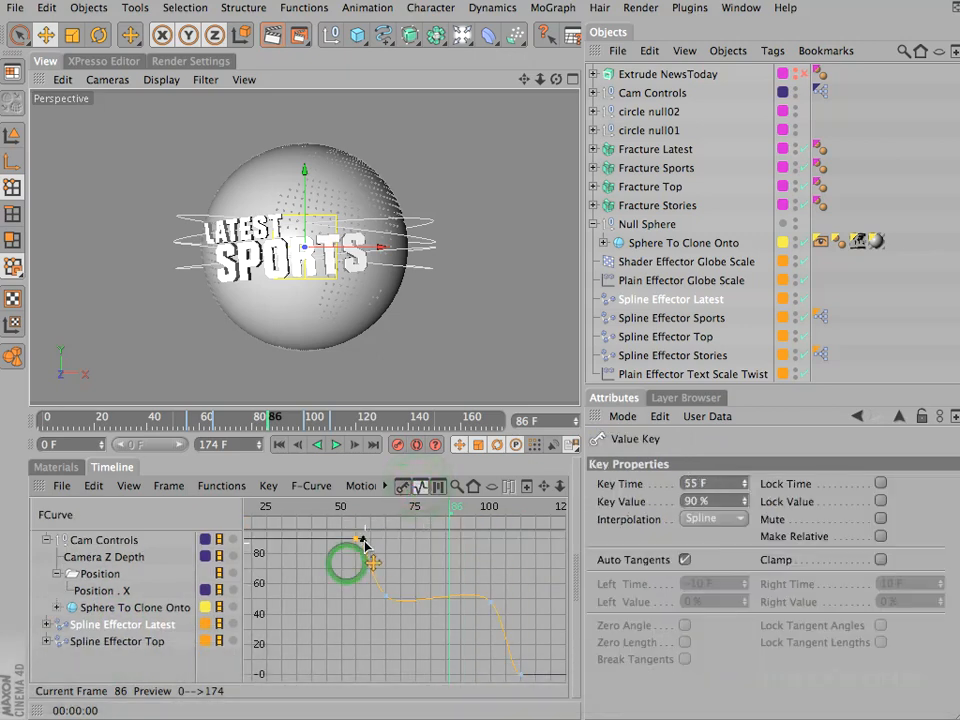
left_click(519, 672)
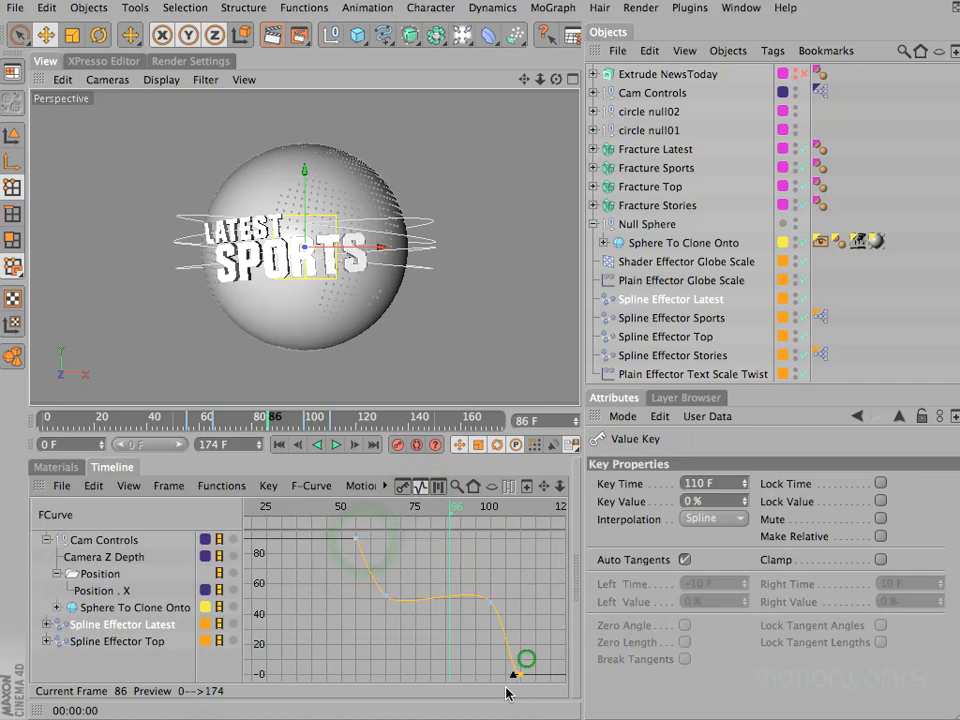
left_click_drag(512, 670, 516, 653)
- Flatten the tangents of the 65 F Offset key on the Spline Effector Latest F-curve
left_click_drag(517, 579, 331, 629)
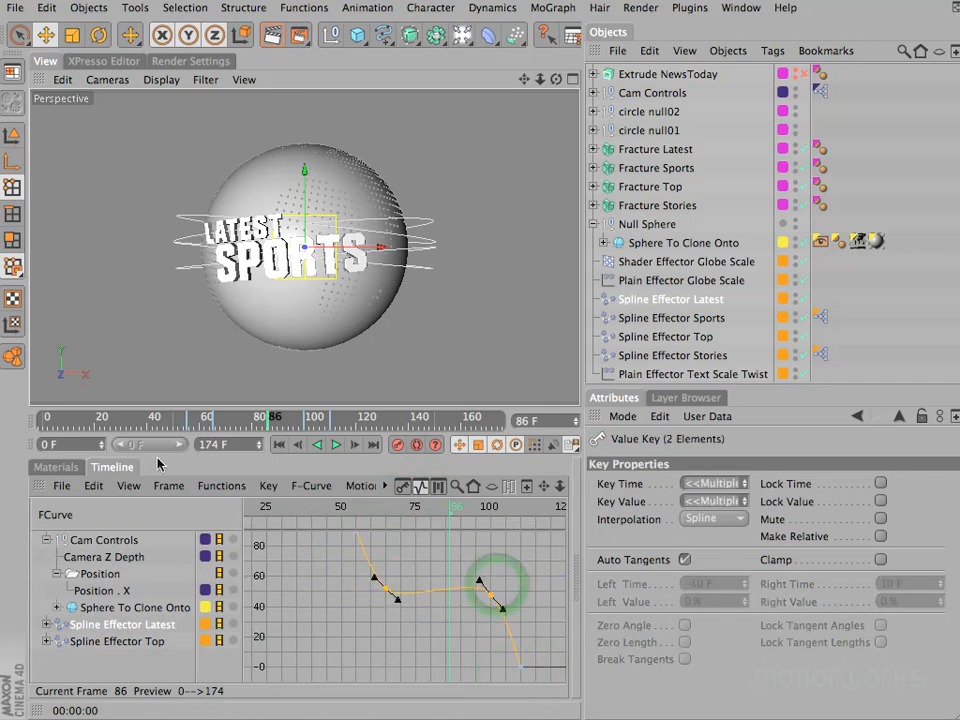
left_click(168, 486)
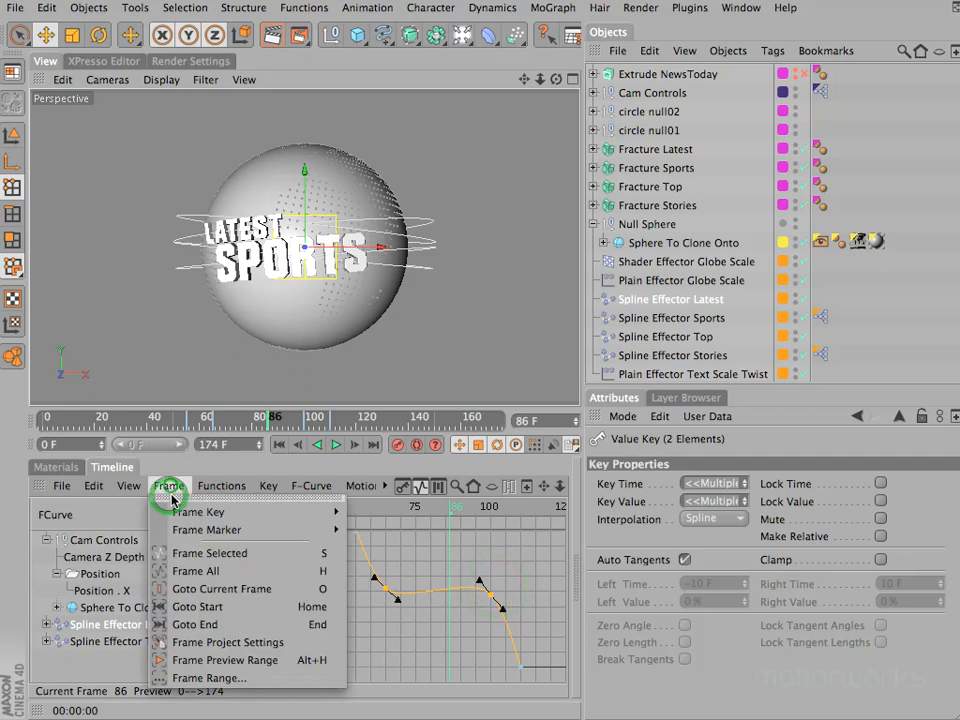
left_click(195, 553)
left_click_drag(561, 488, 561, 538)
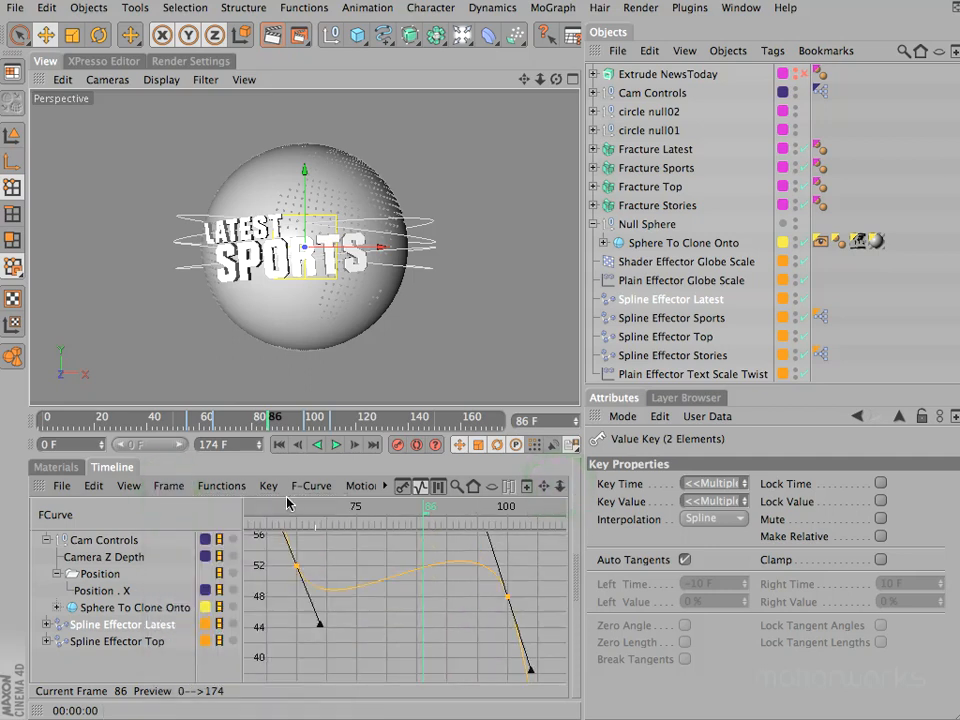
left_click(177, 484)
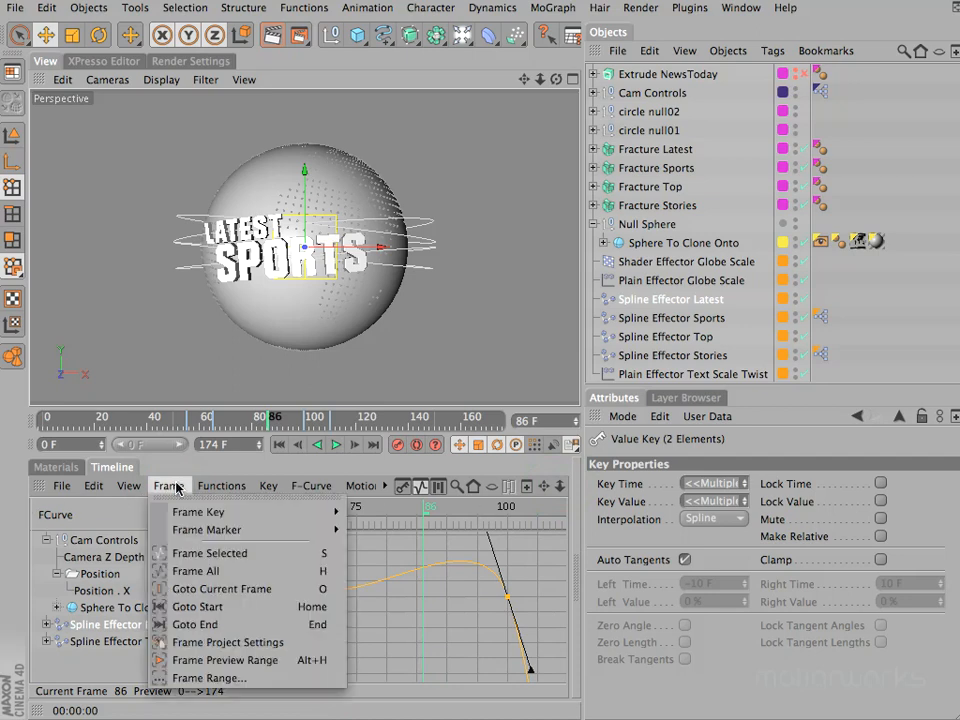
mouse_move(170, 487)
left_click(170, 487)
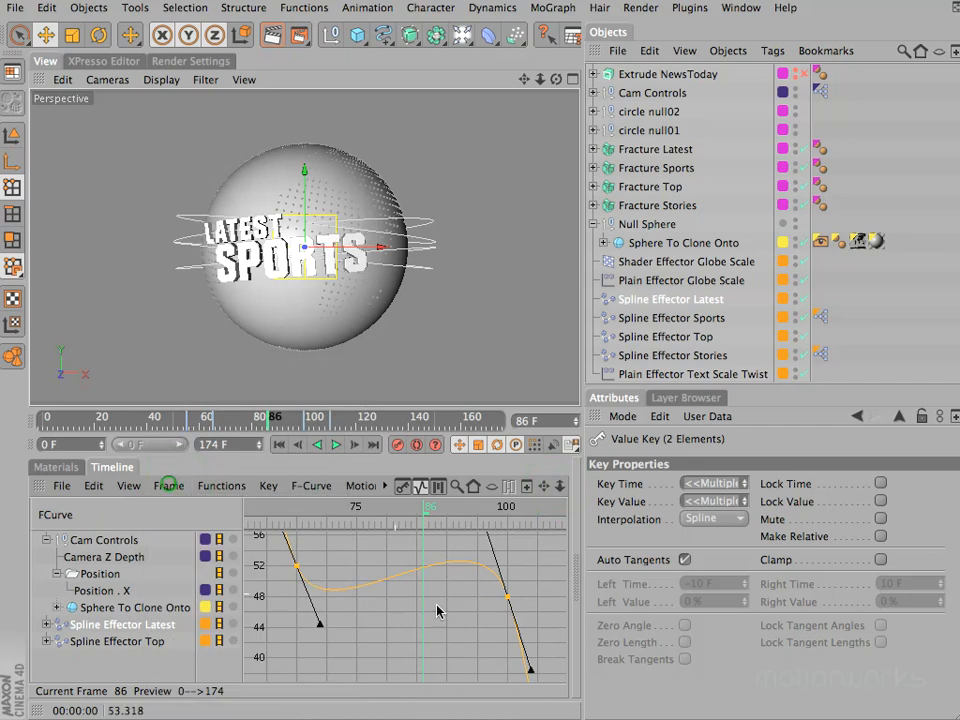
key("s")
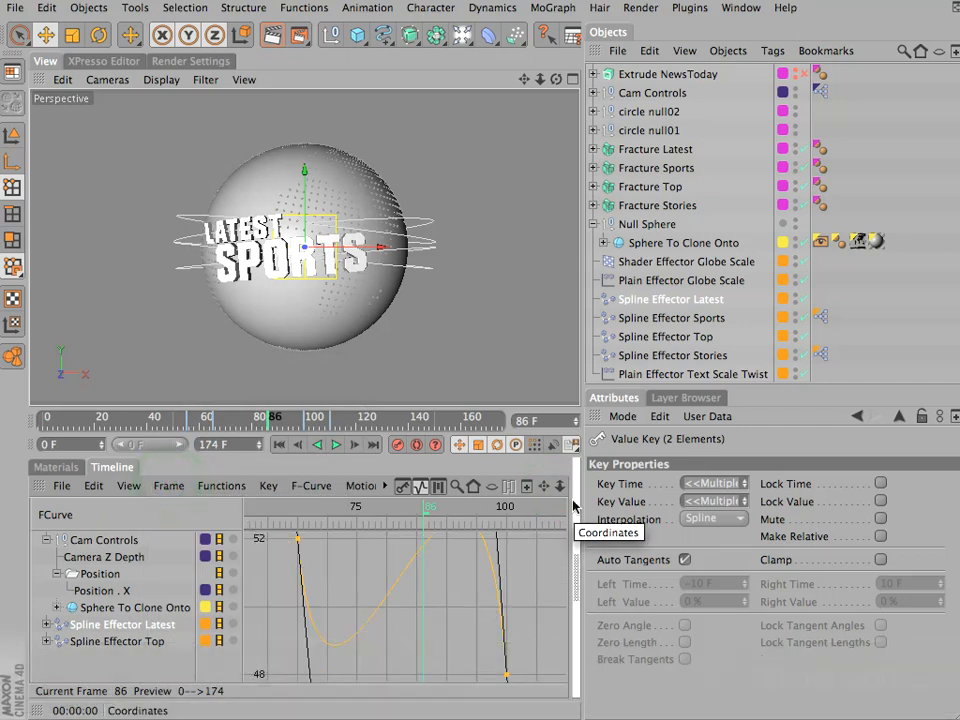
left_click(560, 486)
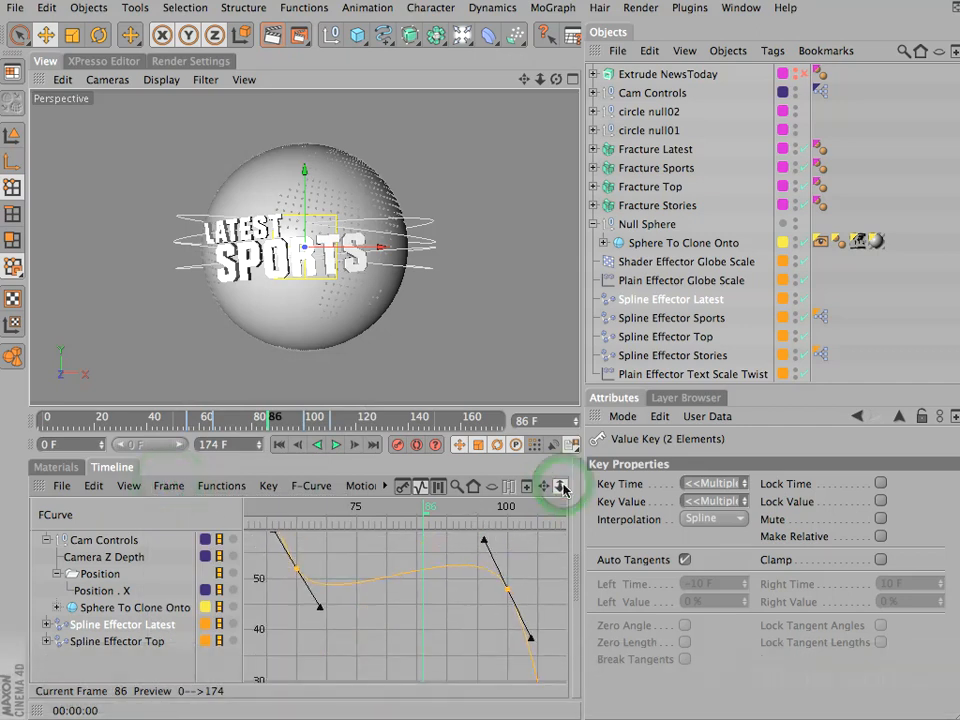
left_click_drag(270, 556, 318, 577)
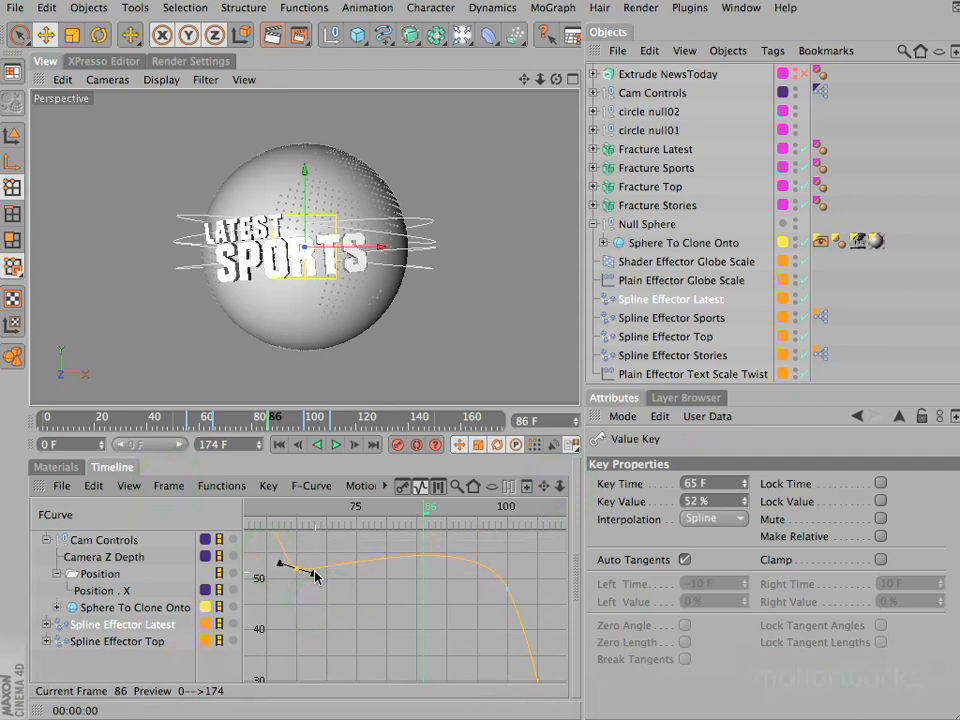
- Flatten the tangents of the 100 F Offset key to about 1.58 F and 0.047 % on each side
left_click(516, 577)
left_click_drag(484, 540, 497, 590)
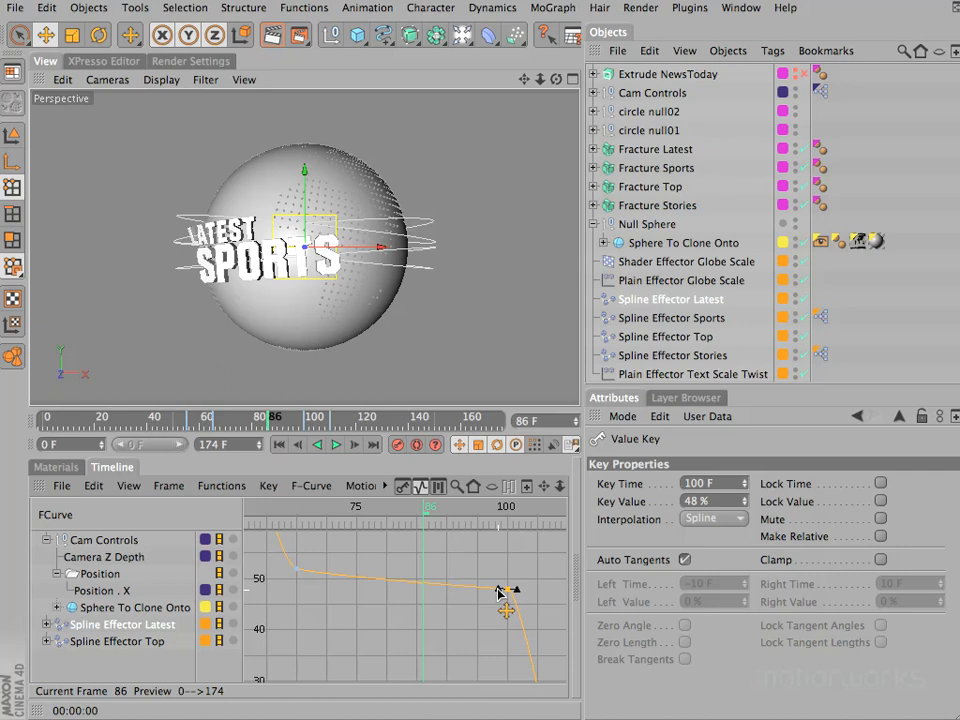
left_click_drag(497, 590, 497, 589)
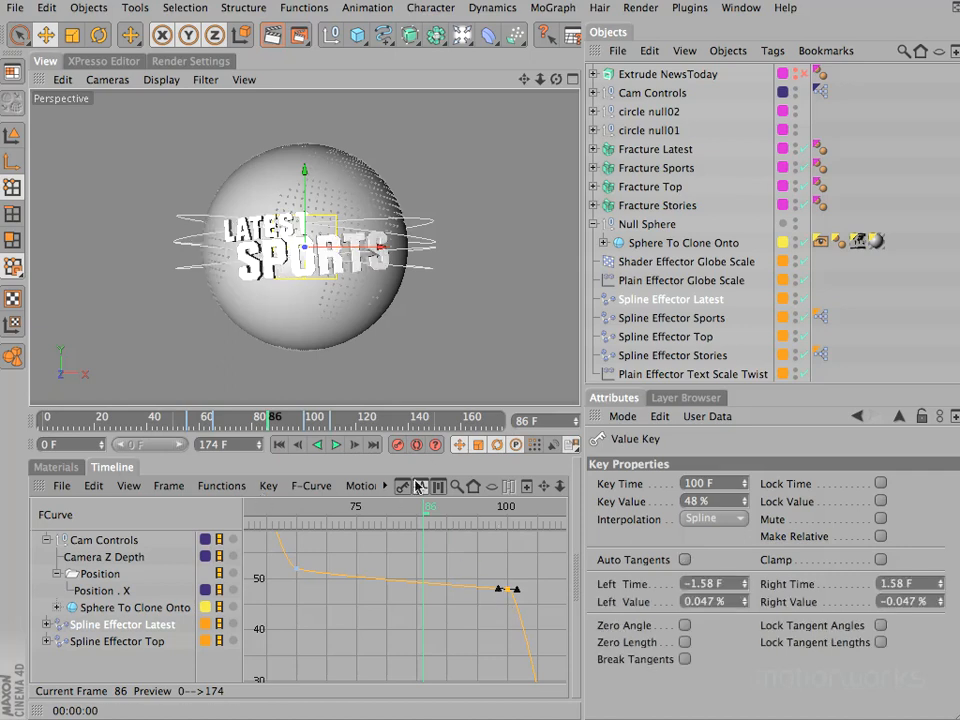
- Frame the whole Offset F-curve, scrub through it and play the animation from frame 0
left_click(178, 489)
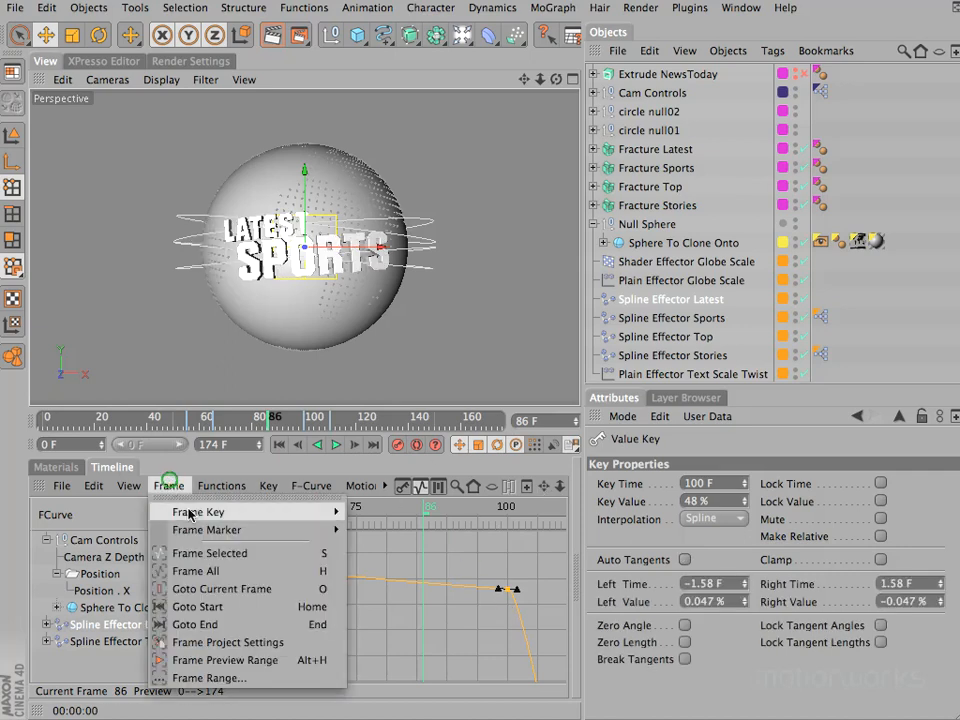
left_click(213, 570)
mouse_move(258, 507)
left_mouse_down()
mouse_move(432, 515)
mouse_move(528, 533)
mouse_move(574, 497)
mouse_move(407, 489)
mouse_move(263, 540)
mouse_move(111, 536)
mouse_move(243, 515)
left_mouse_up()
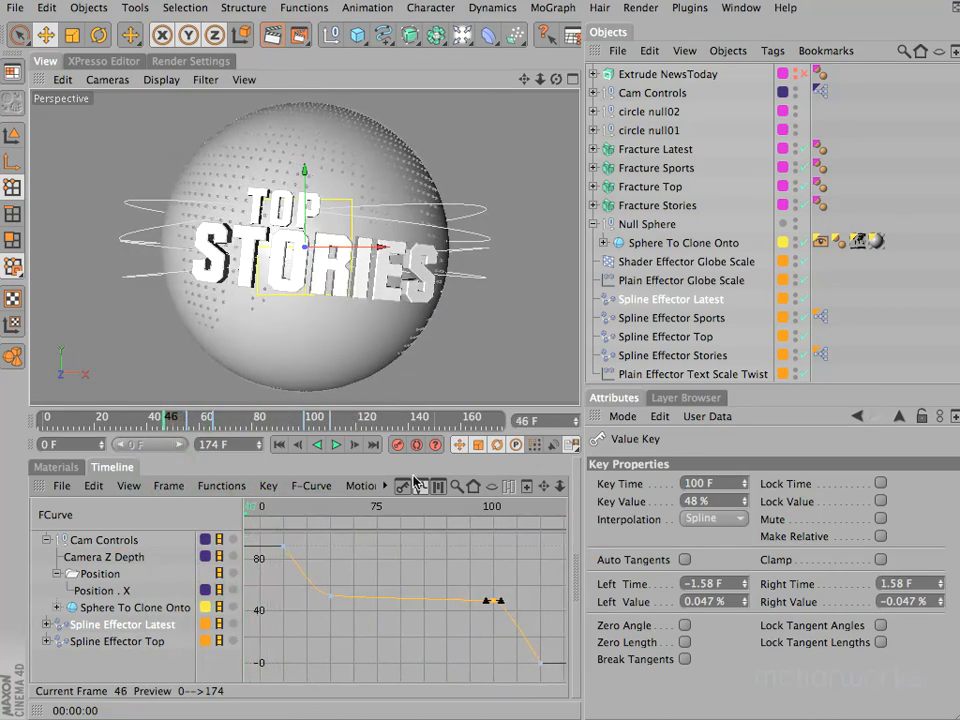
left_click(280, 444)
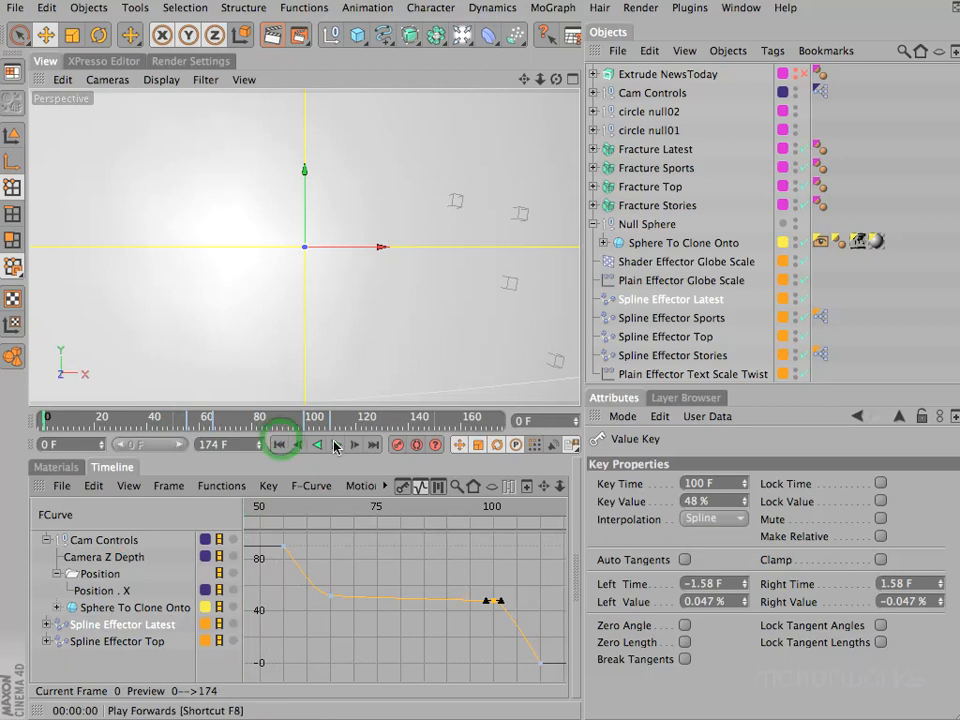
left_click(336, 445)
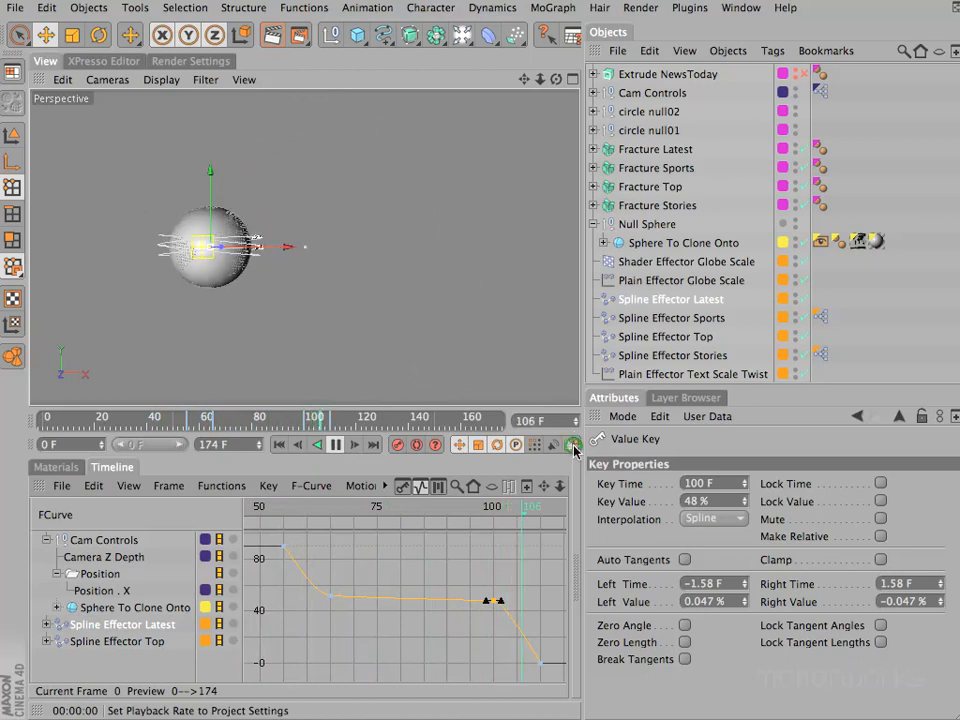
- Preview playback with All Frames disabled, re-enable All Frames, stop and scrub from the start to frame 46
left_click(570, 447)
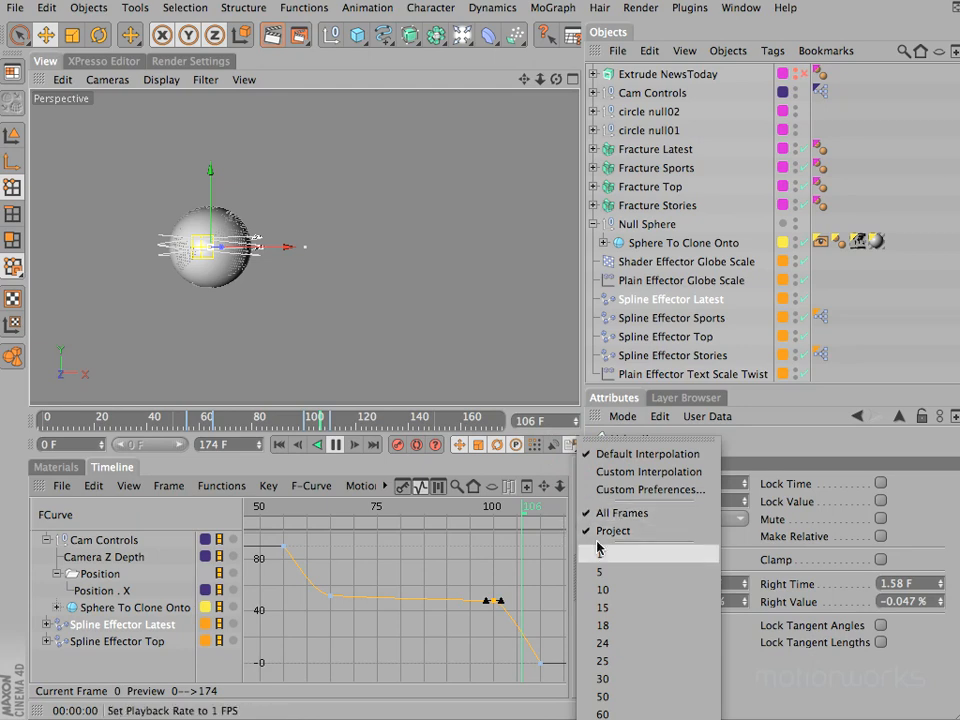
left_click(610, 513)
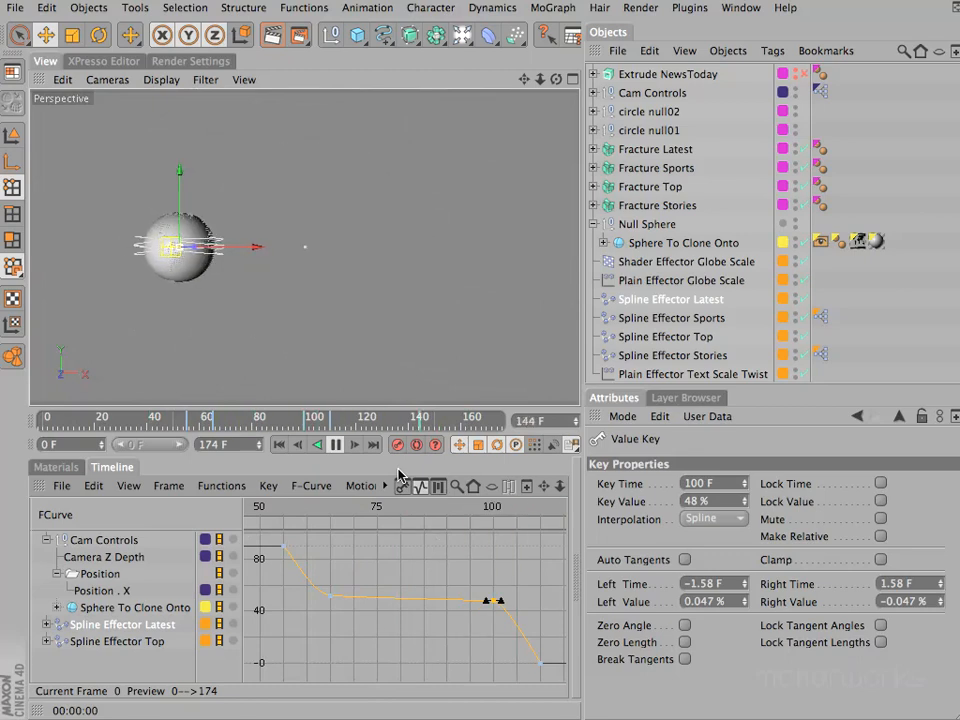
left_click(560, 444)
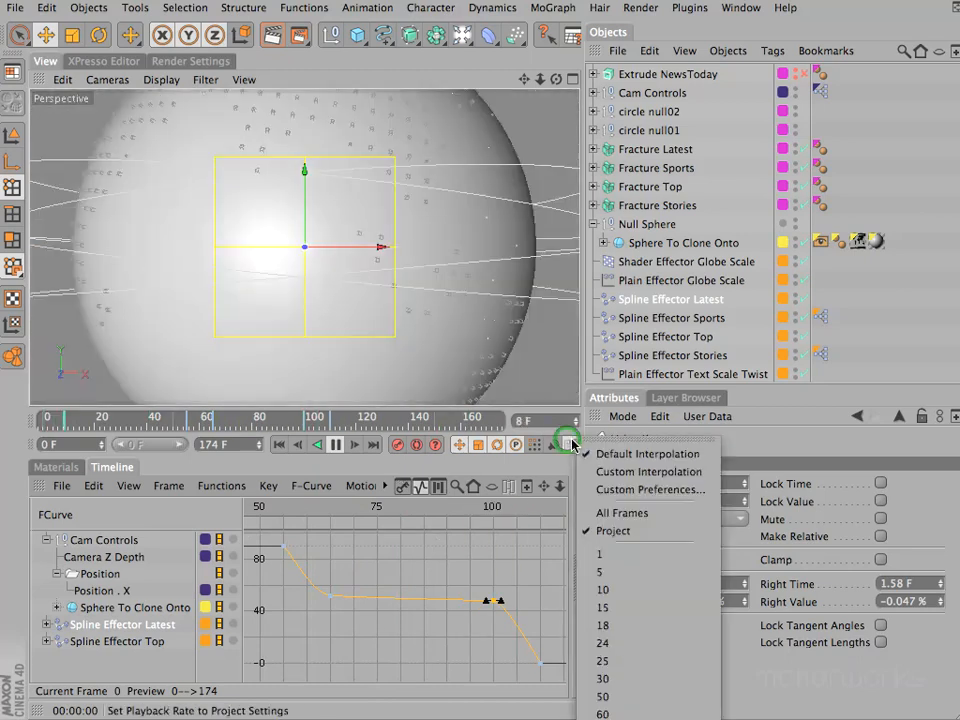
left_click(614, 514)
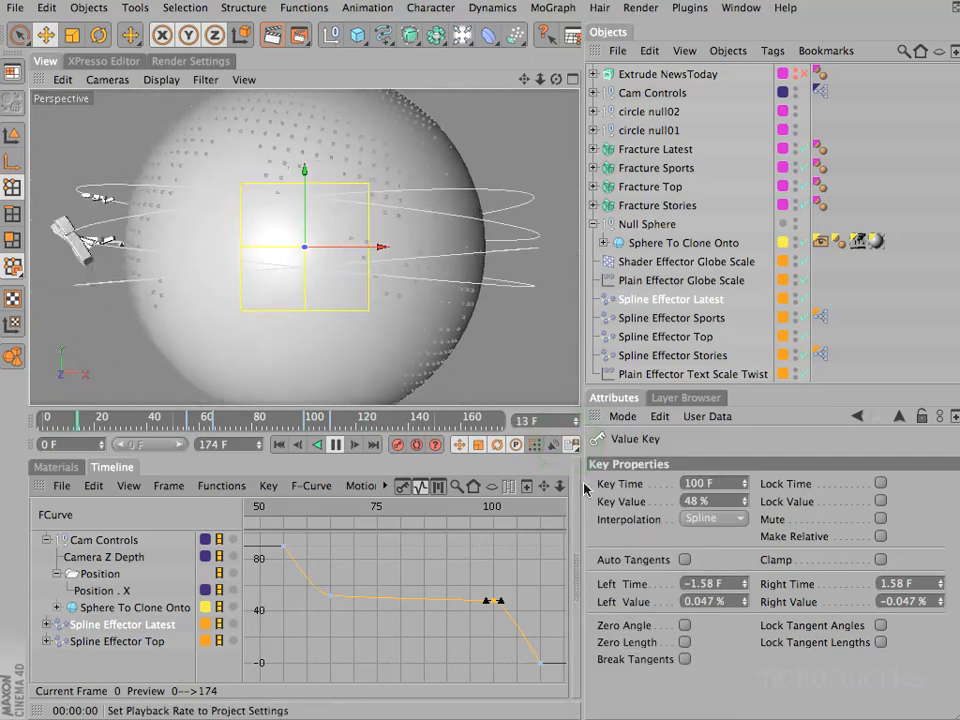
left_click(336, 446)
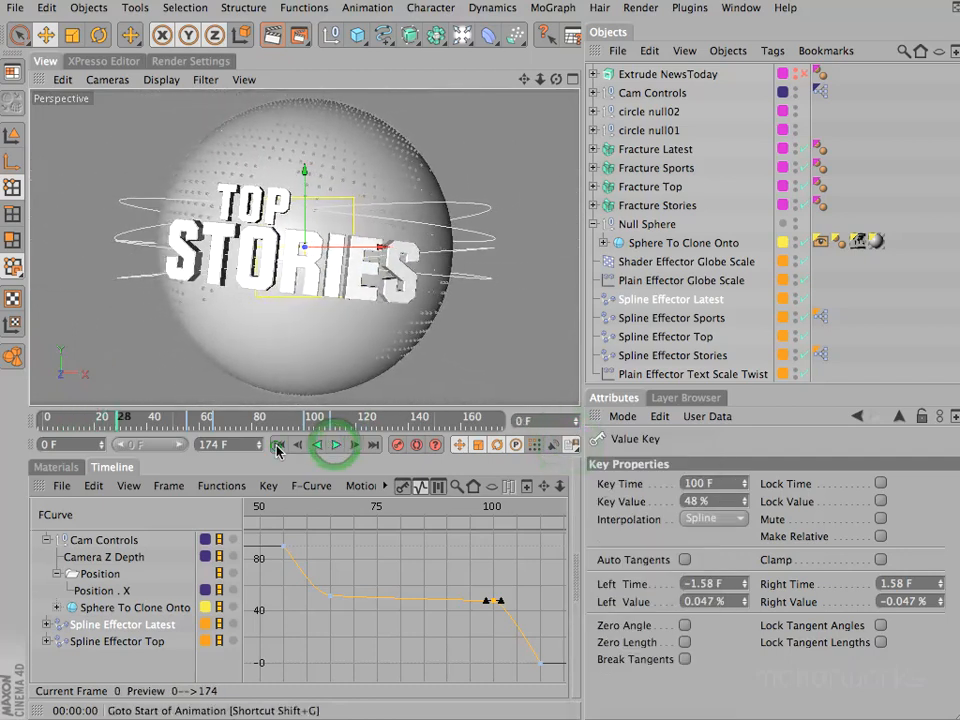
left_click(279, 445)
mouse_move(260, 510)
left_mouse_down()
mouse_move(498, 512)
mouse_move(580, 540)
mouse_move(437, 512)
mouse_move(243, 512)
left_mouse_up()
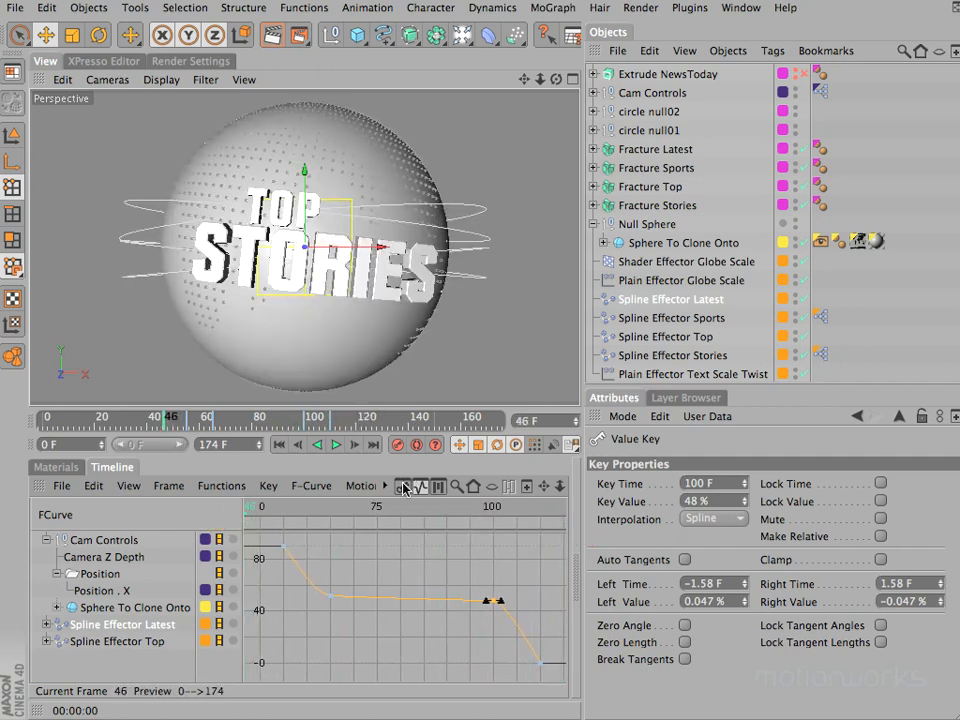
- Switch the timeline to key mode framed to the full project length, and save the project
left_click(406, 487)
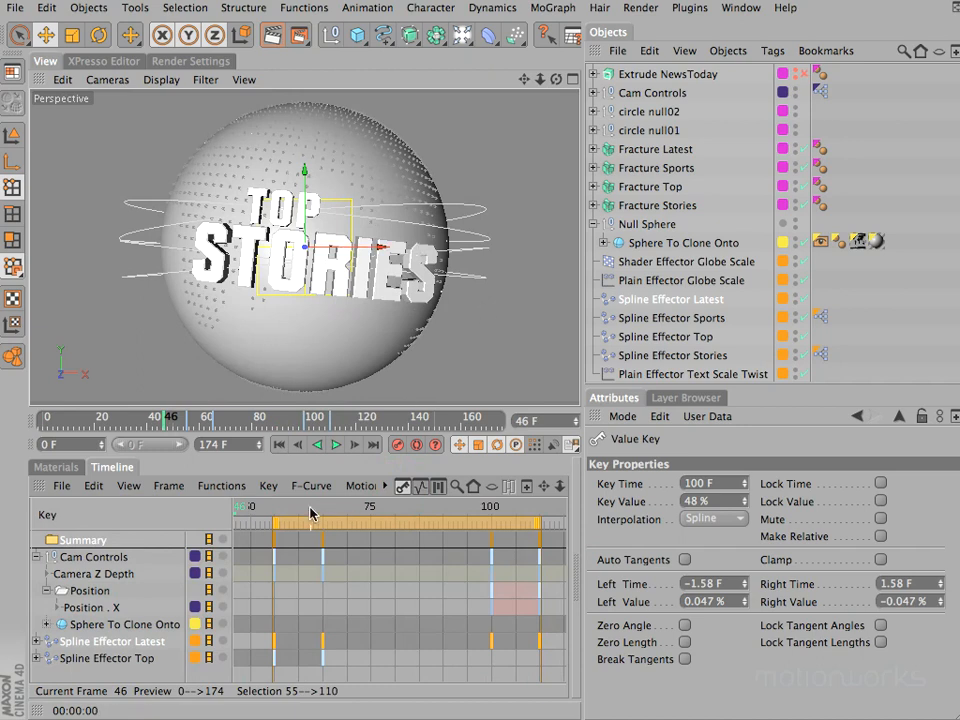
left_click(166, 488)
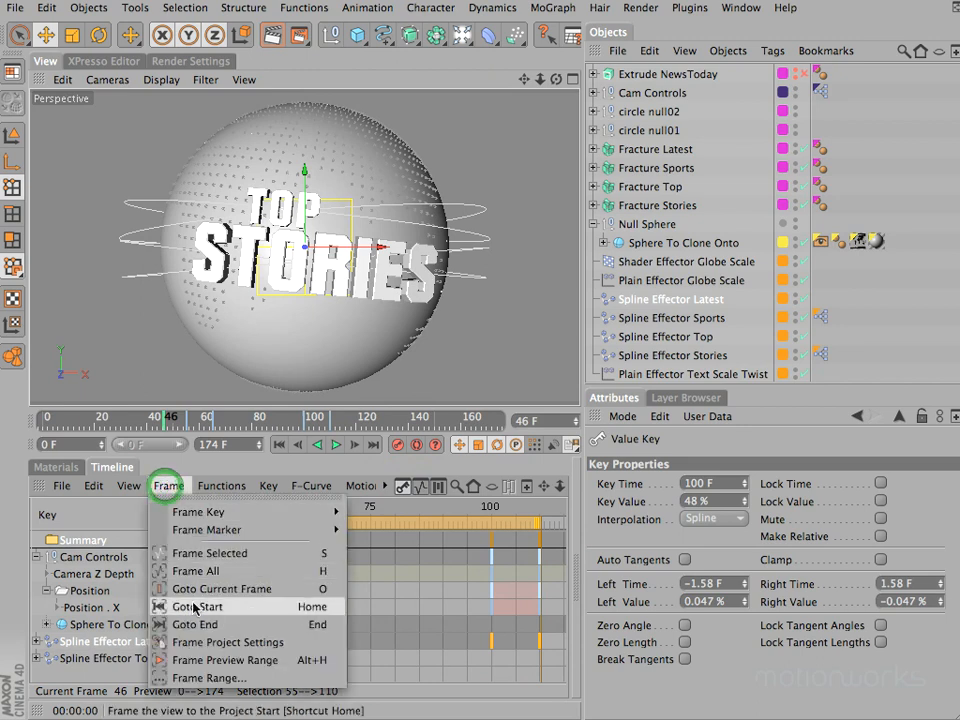
left_click(198, 640)
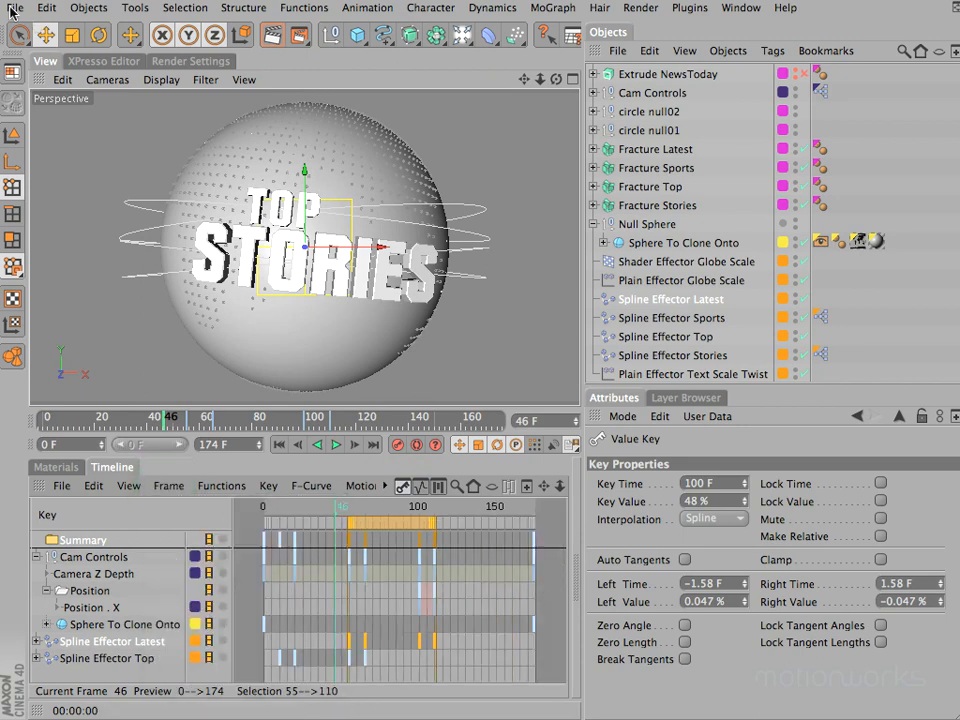
left_click(15, 8)
left_click(46, 188)
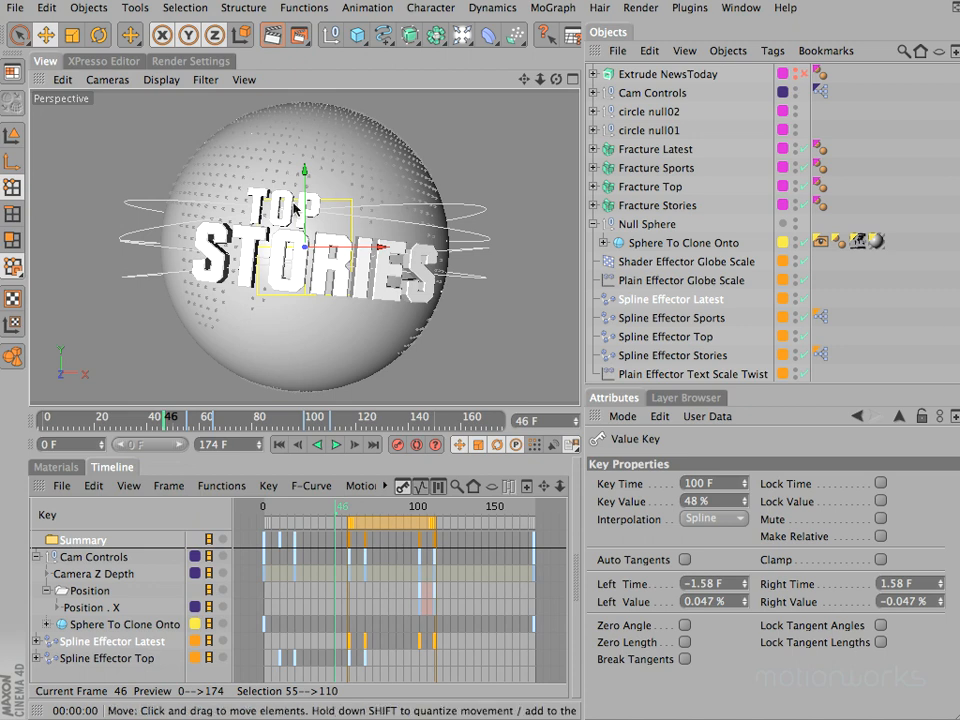
- Hide the Effectors layer from the managers, then expand the Sphere To Clone Onto track to its Rotation and scrub to frame 0
left_click(686, 398)
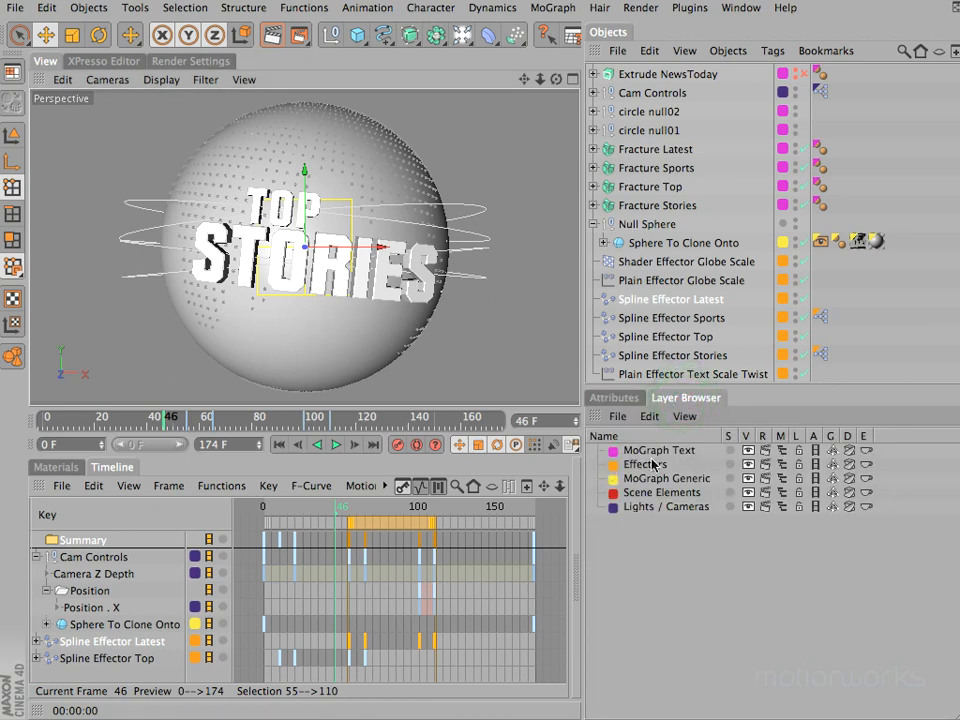
left_click(784, 467)
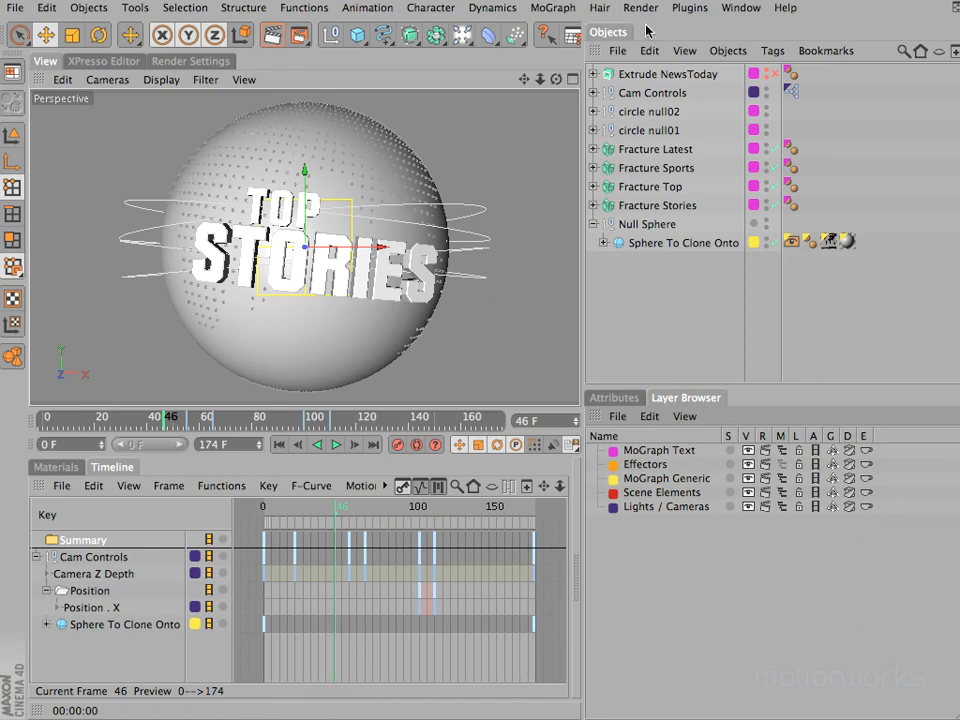
left_click(682, 243)
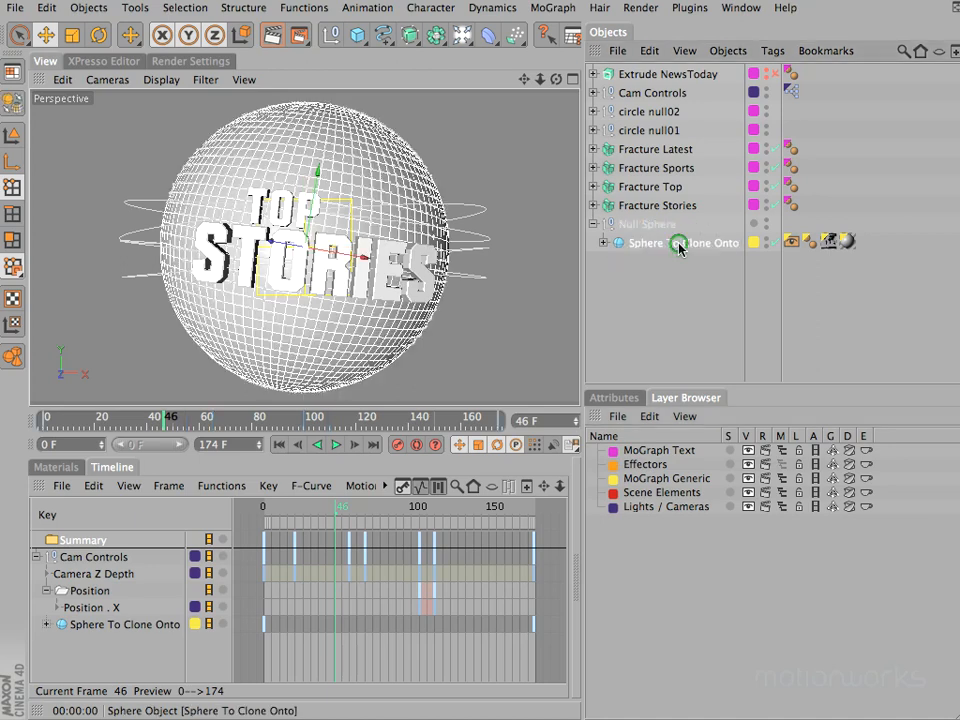
left_click(47, 625)
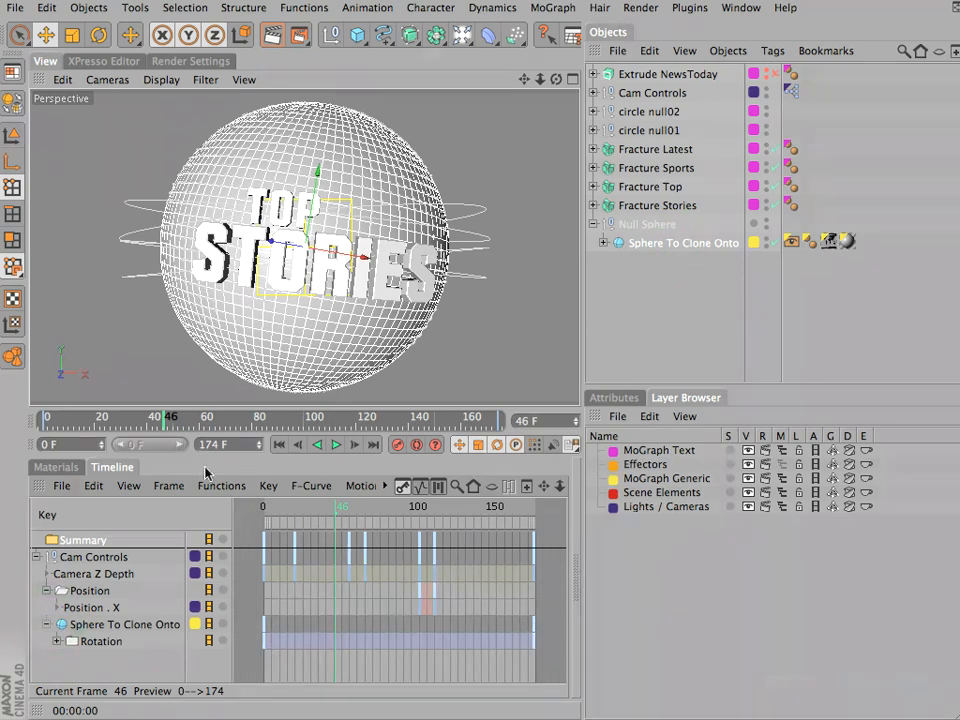
left_click_drag(272, 514, 234, 509)
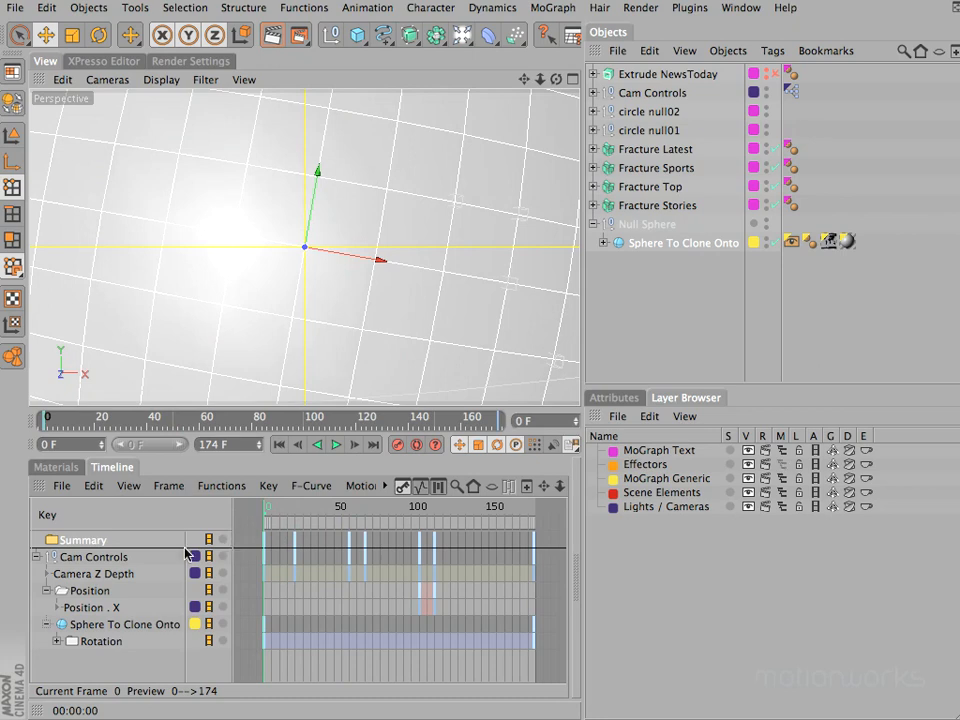
- Toggle the manager visibility of the Effectors layer on, off and on again so its objects are listed
left_click(781, 464)
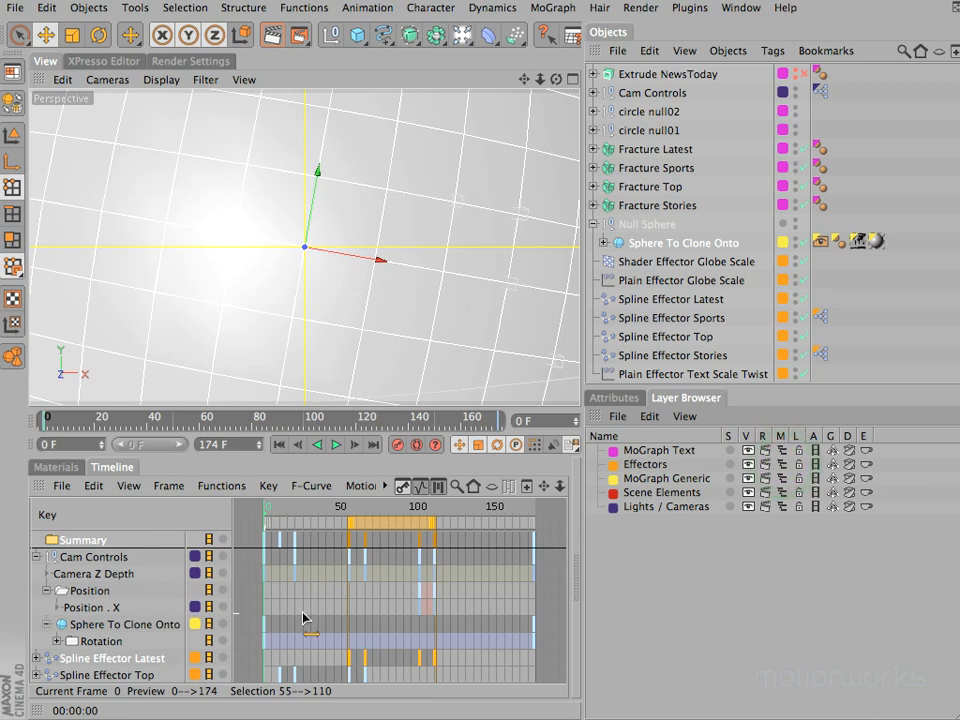
left_click(781, 465)
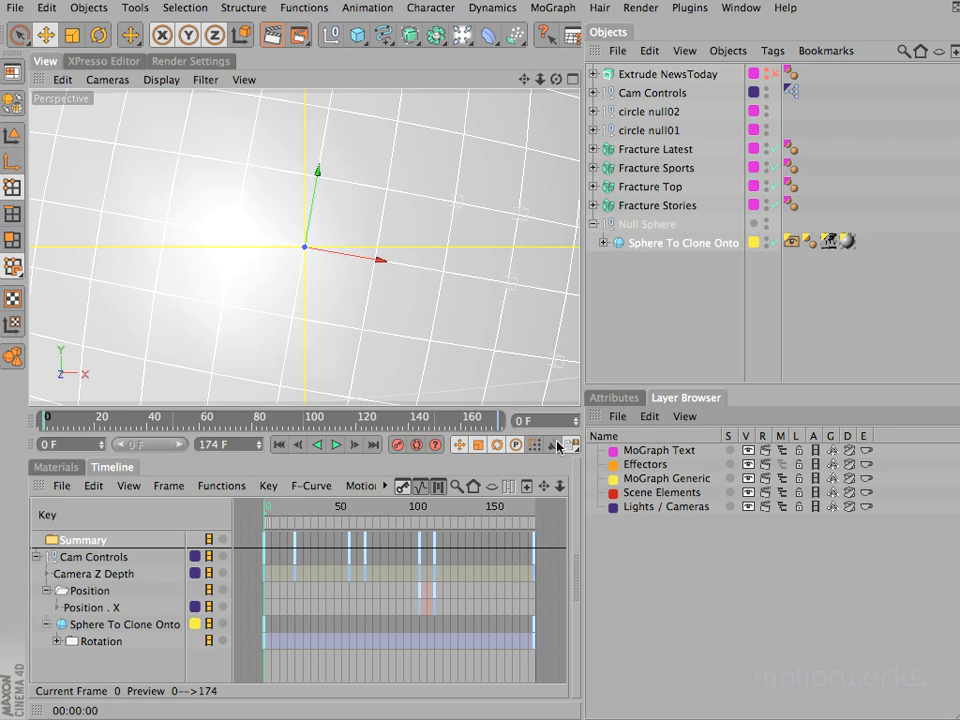
left_click(782, 465)
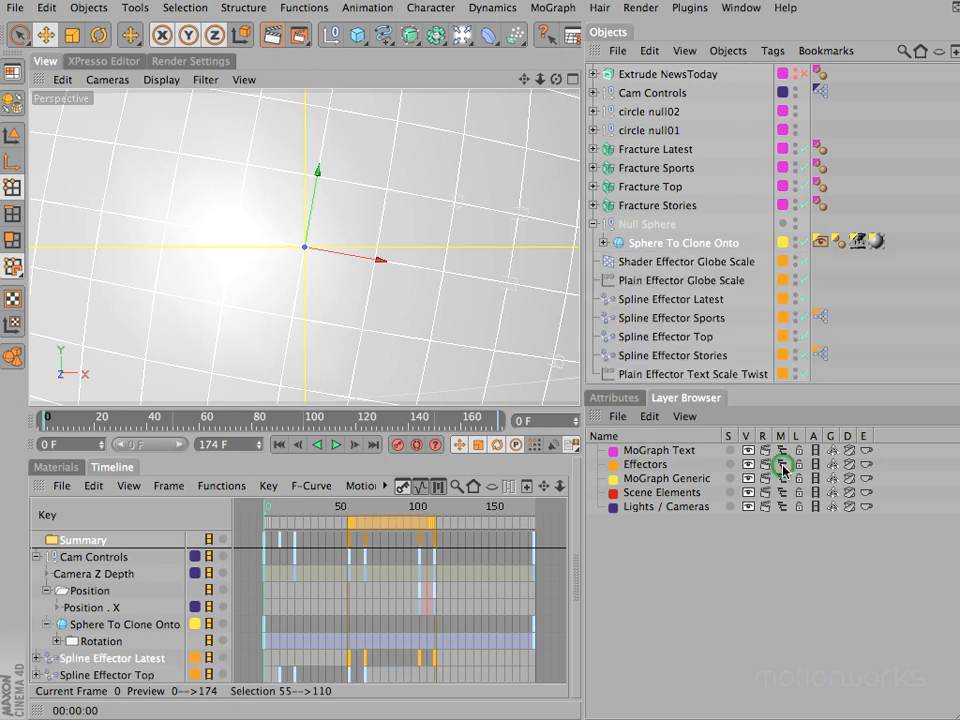
- Turn off the visible falloff display of Plain Effector Text Scale Twist, checking the text at frame 41
left_click(679, 376)
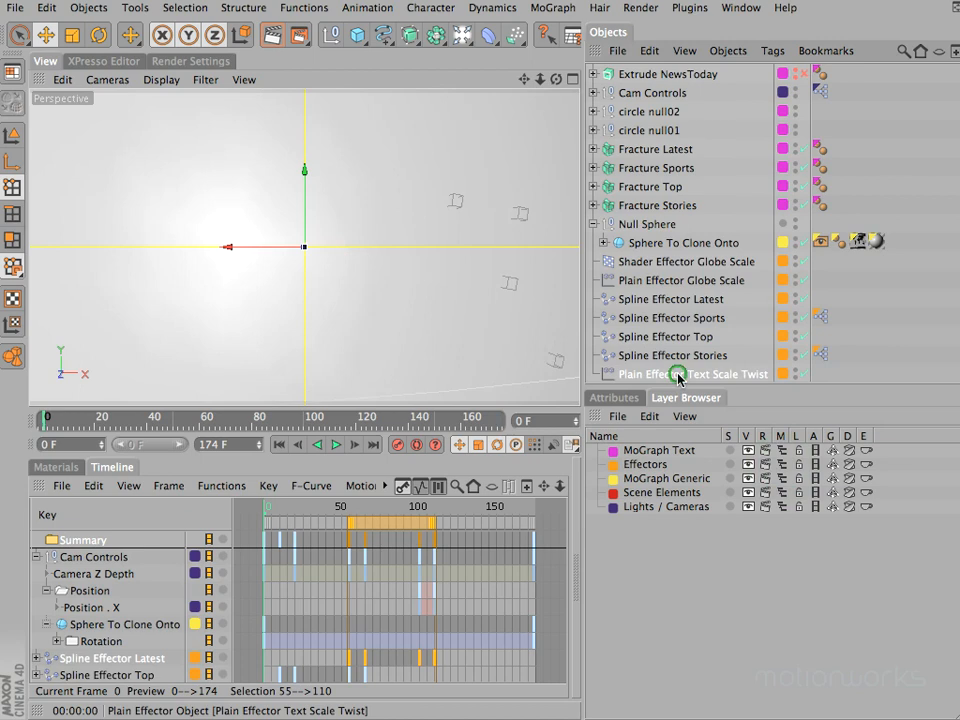
left_click(612, 398)
left_click(907, 459)
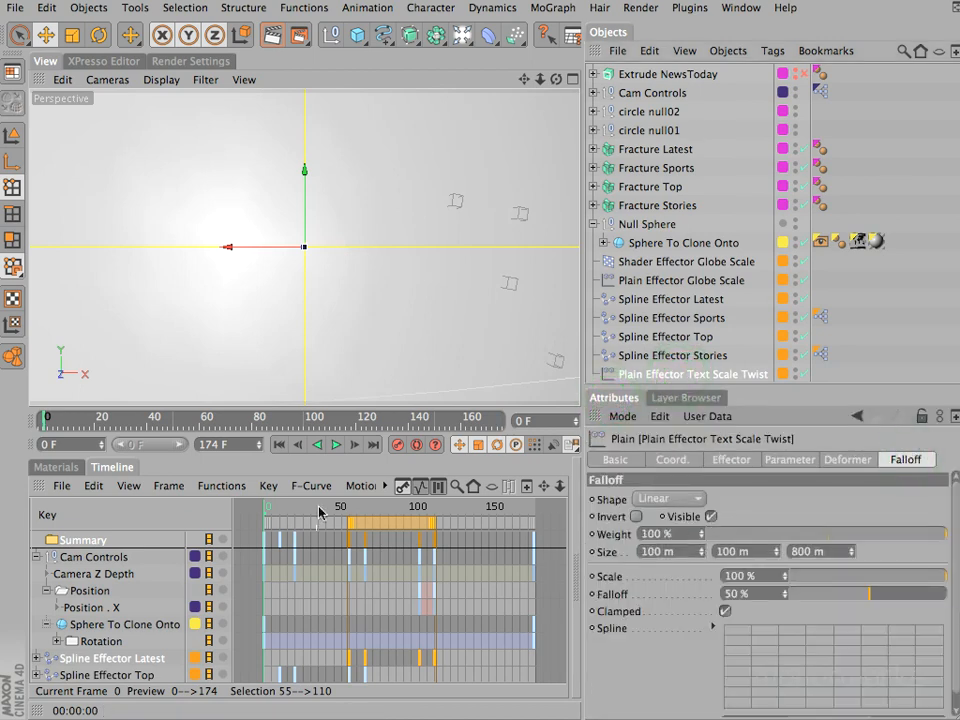
left_click_drag(310, 507, 328, 507)
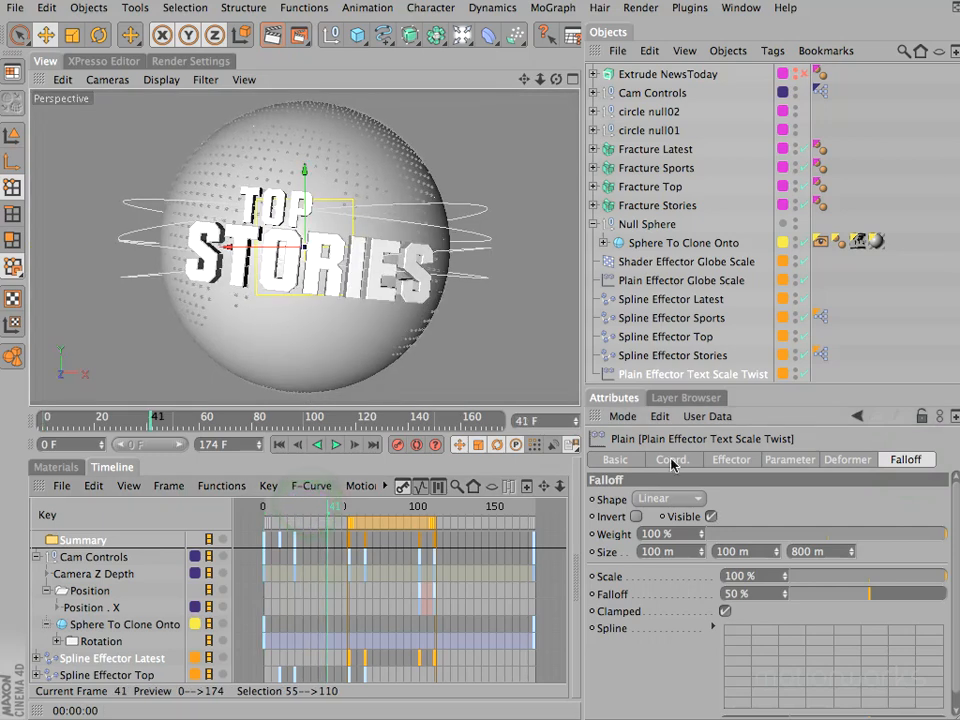
left_click(712, 516)
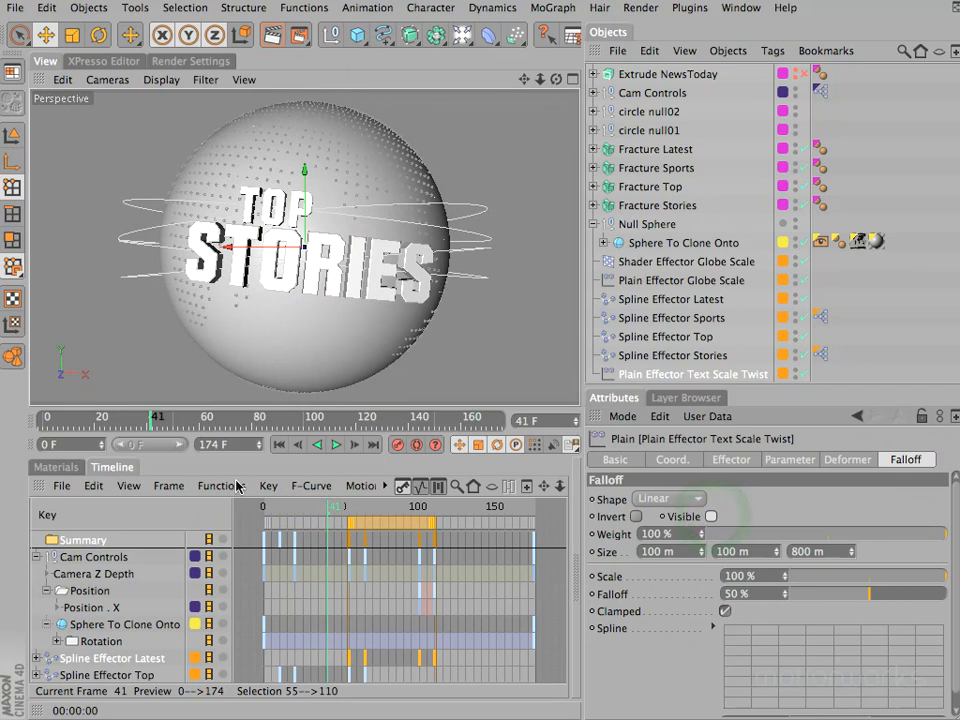
- Scrub back to frame 10 and hide the Effectors layer from the managers
left_click_drag(333, 508, 279, 513)
left_click(686, 399)
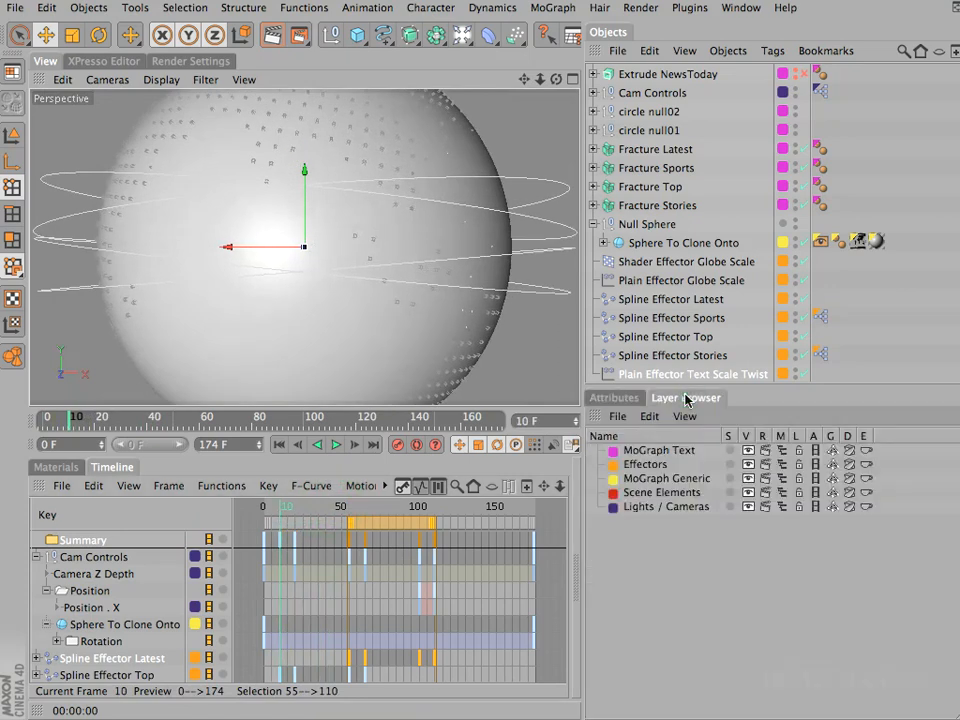
left_click(784, 464)
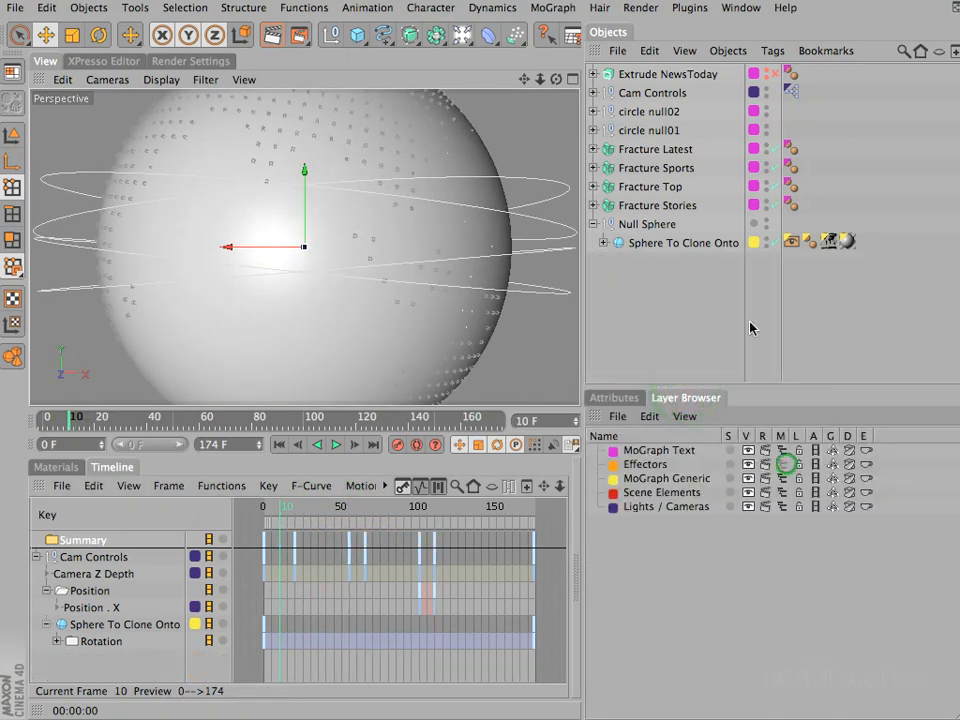
- Expand the Rotation . H track of Sphere To Clone Onto and set its keys to linear interpolation
left_click(660, 243)
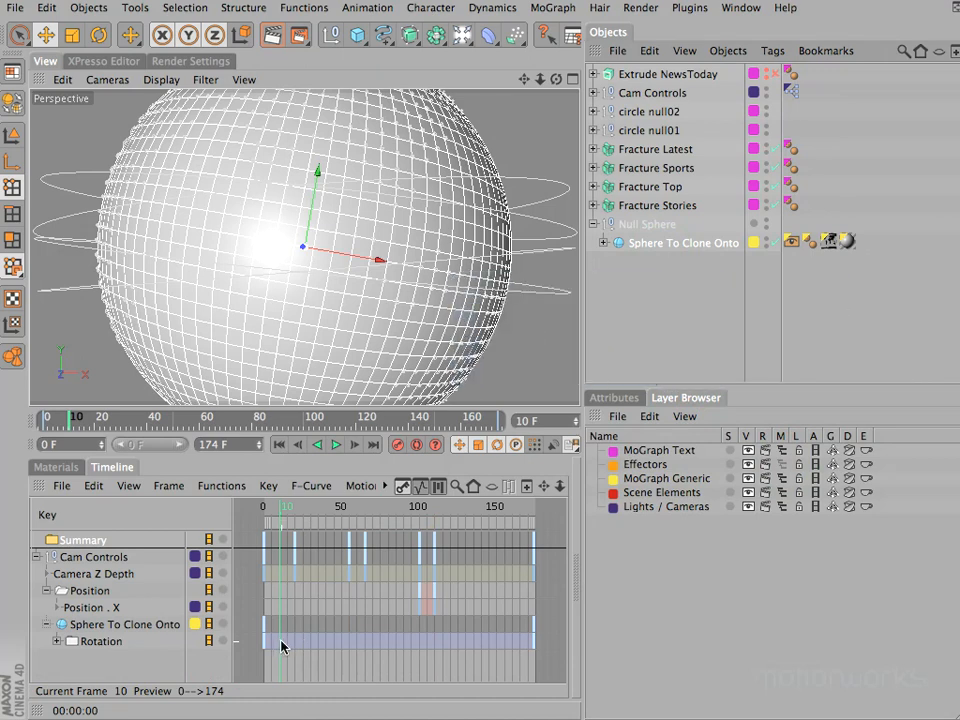
left_click(617, 399)
left_click(650, 458)
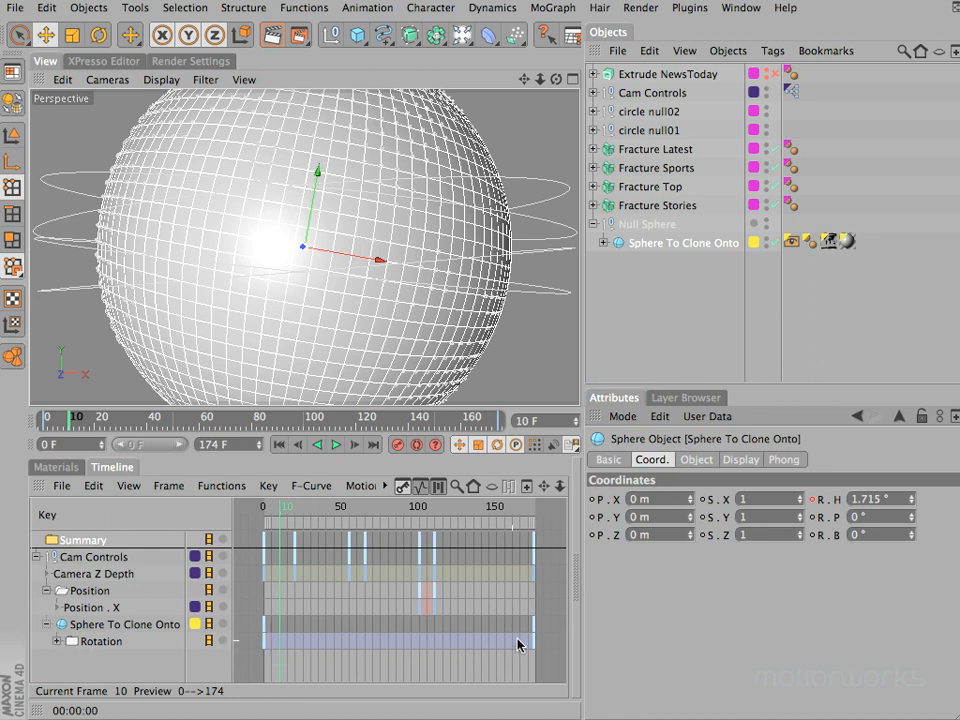
left_click(108, 662)
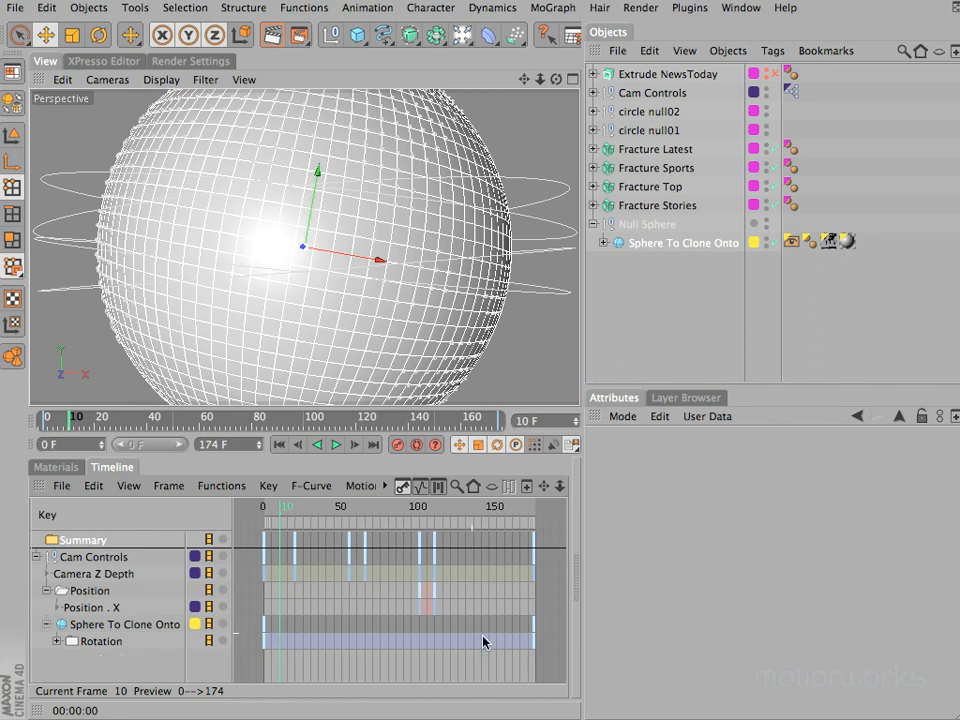
left_click(57, 641)
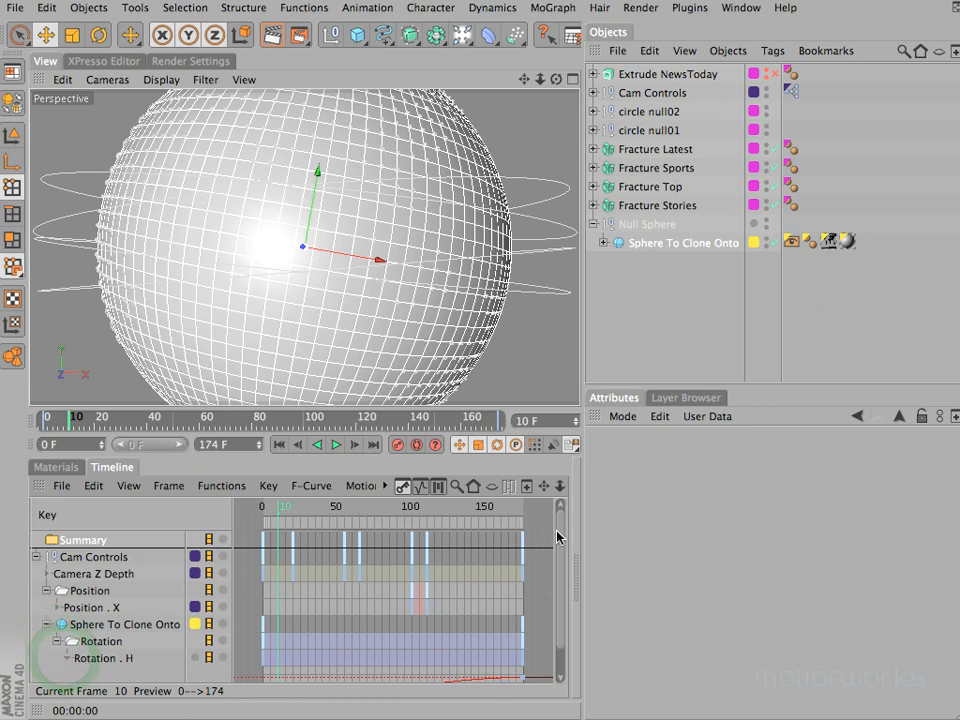
left_click_drag(558, 531, 552, 564)
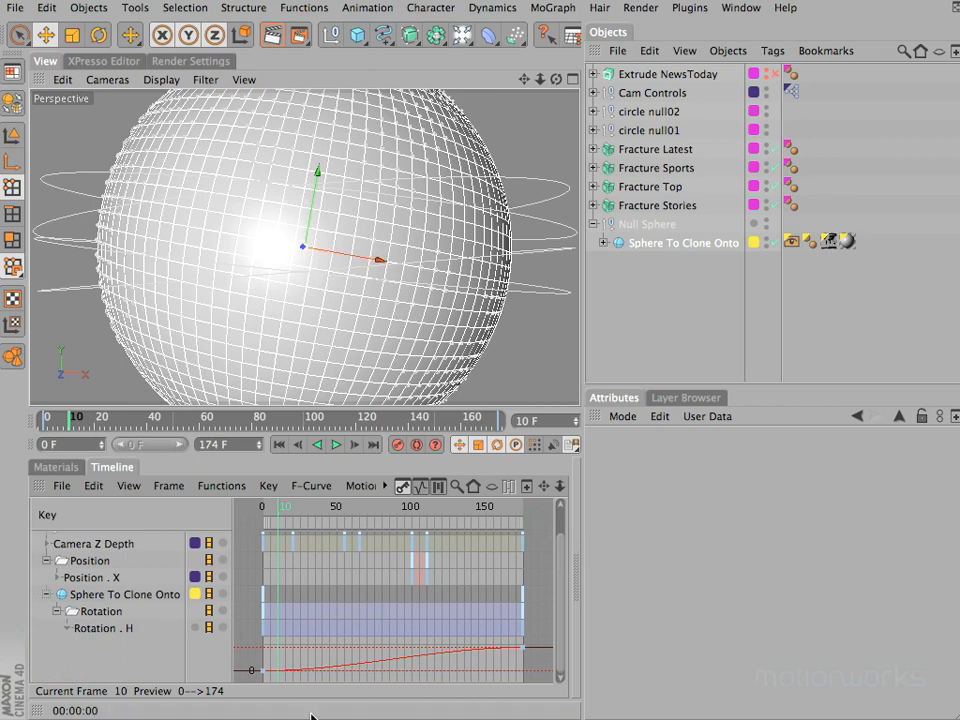
left_click(101, 630)
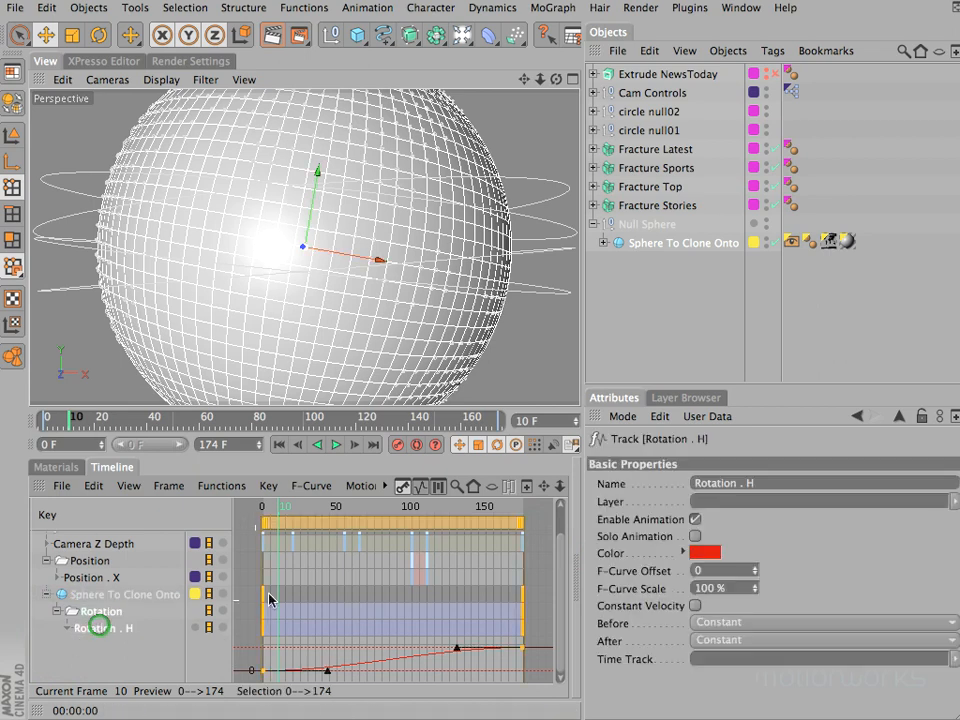
left_click(264, 487)
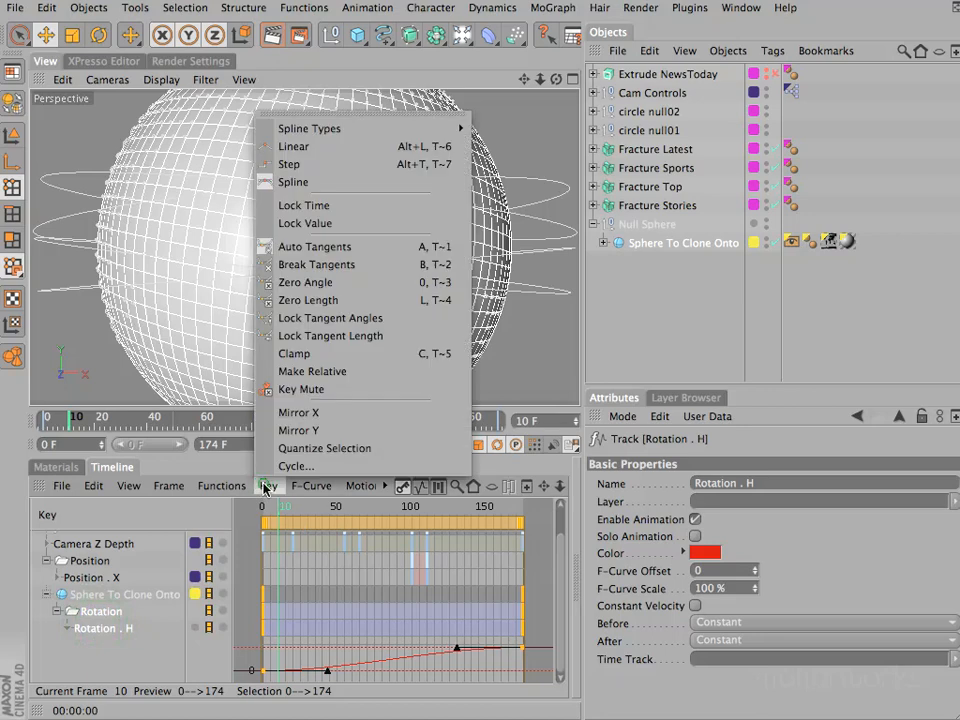
left_click(290, 150)
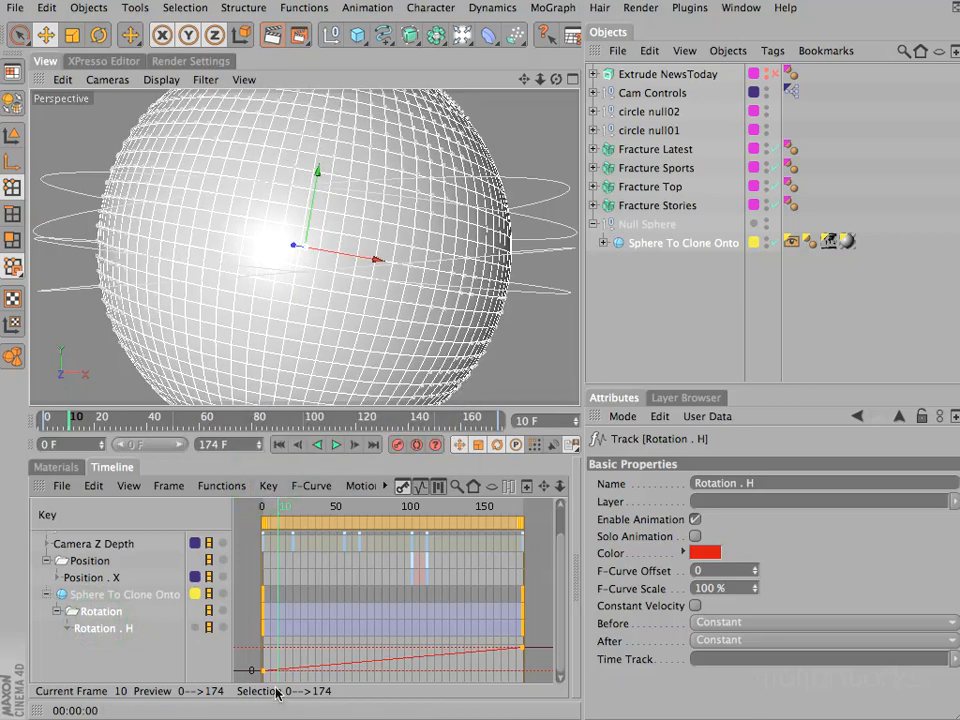
- Scrub through the animation to preview the linear globe rotation, return to frame 0 and collapse the Rotation track
left_click(284, 508)
left_click_drag(305, 510, 524, 508)
left_click_drag(423, 516, 79, 594)
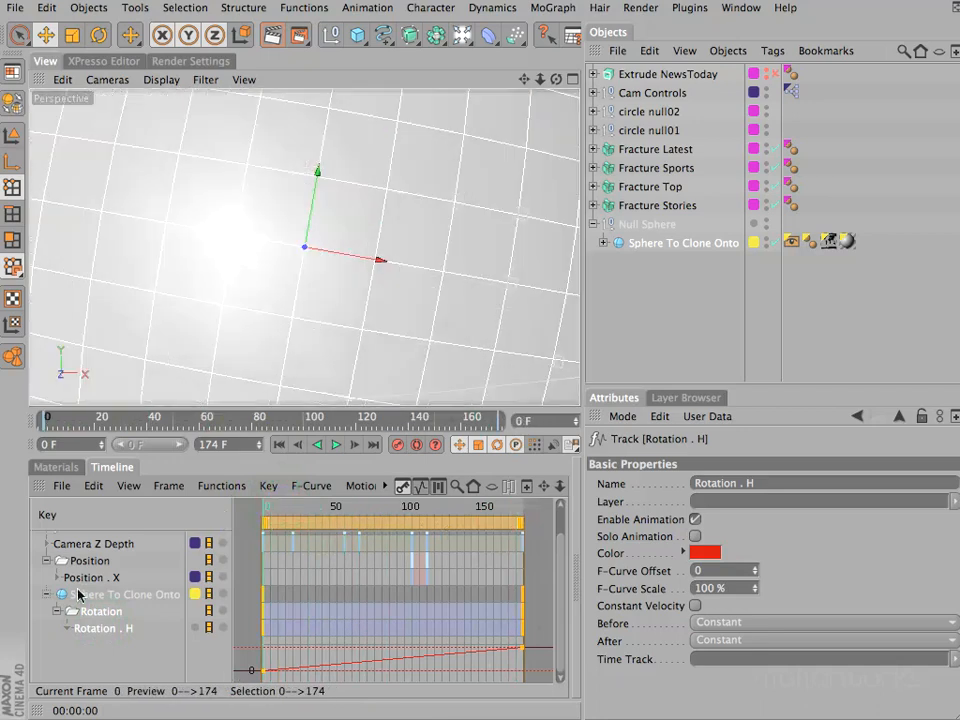
scroll(70, 627, "up", 1)
left_click(56, 640)
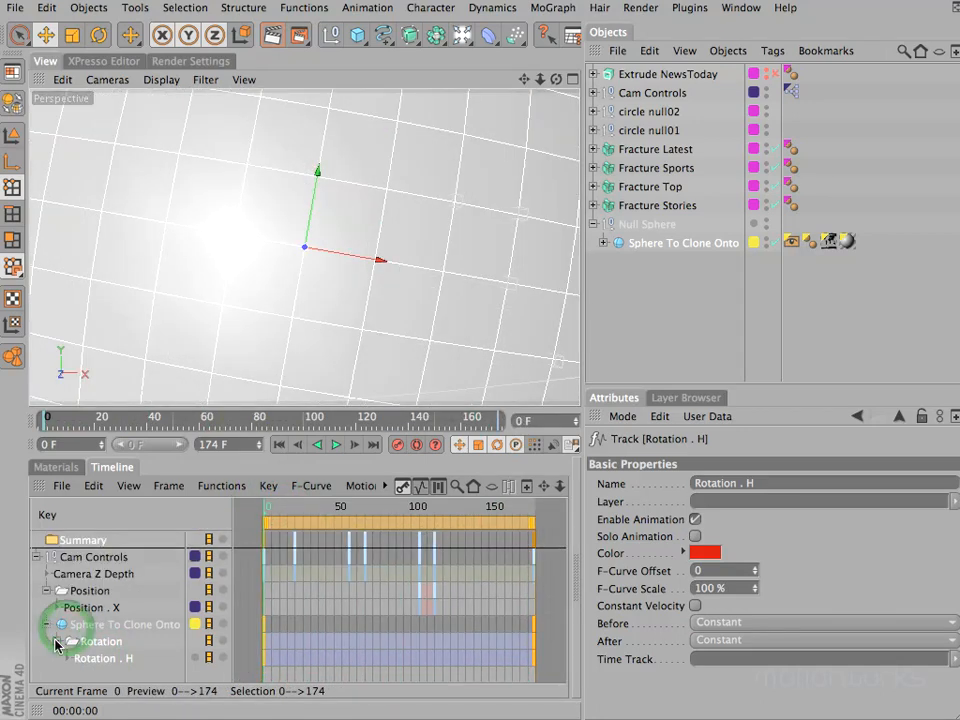
- Add an animation layer to Sphere To Clone Onto and rename it Extra Rotation
left_click(94, 642)
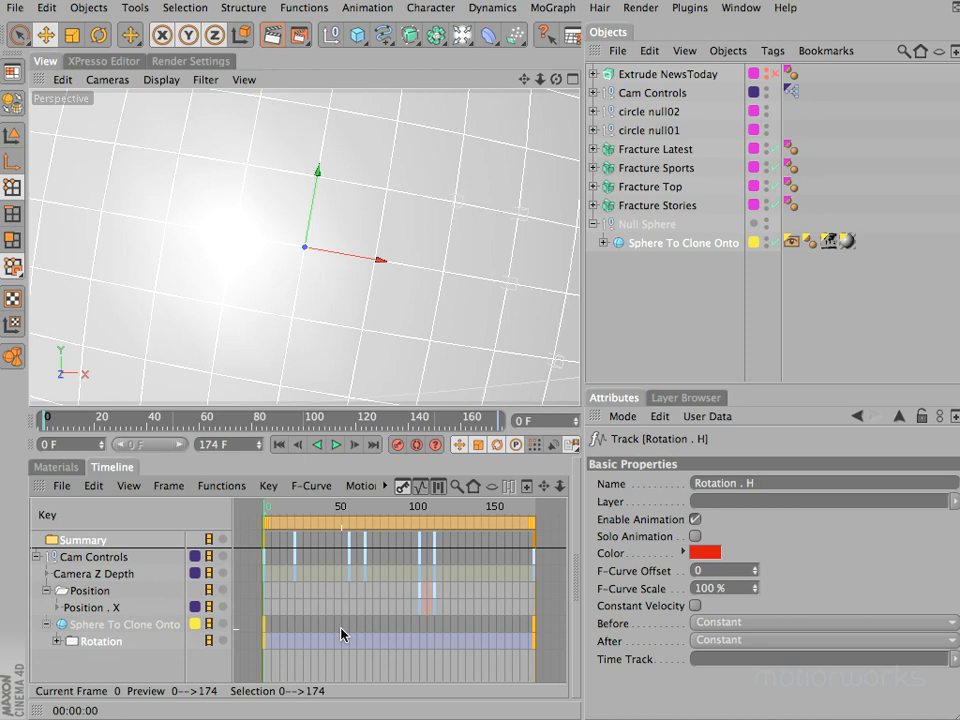
left_click(367, 8)
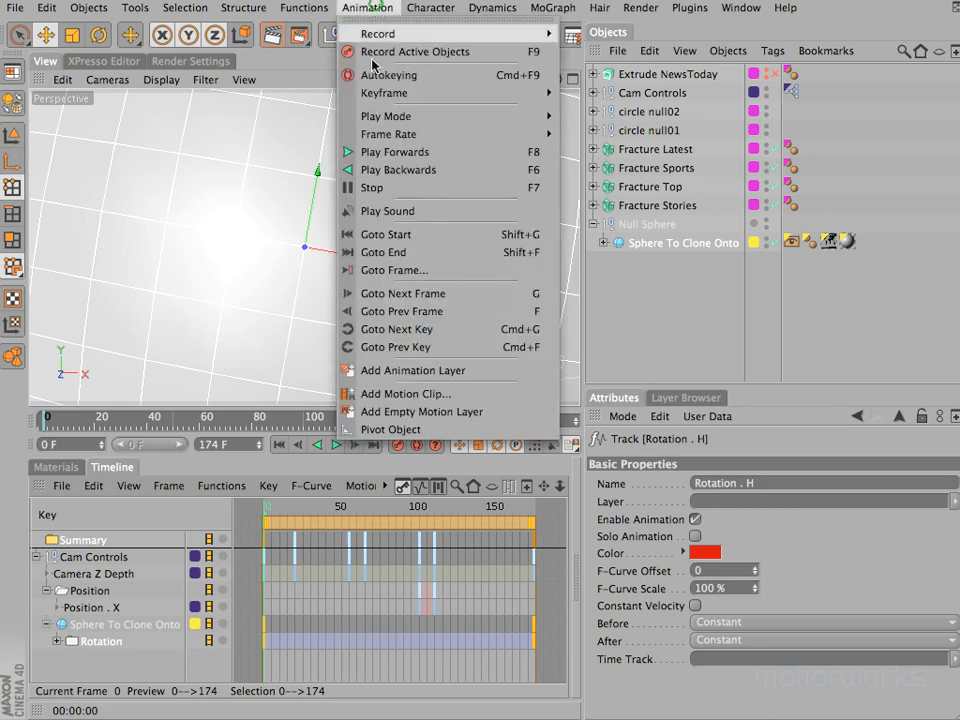
left_click(422, 369)
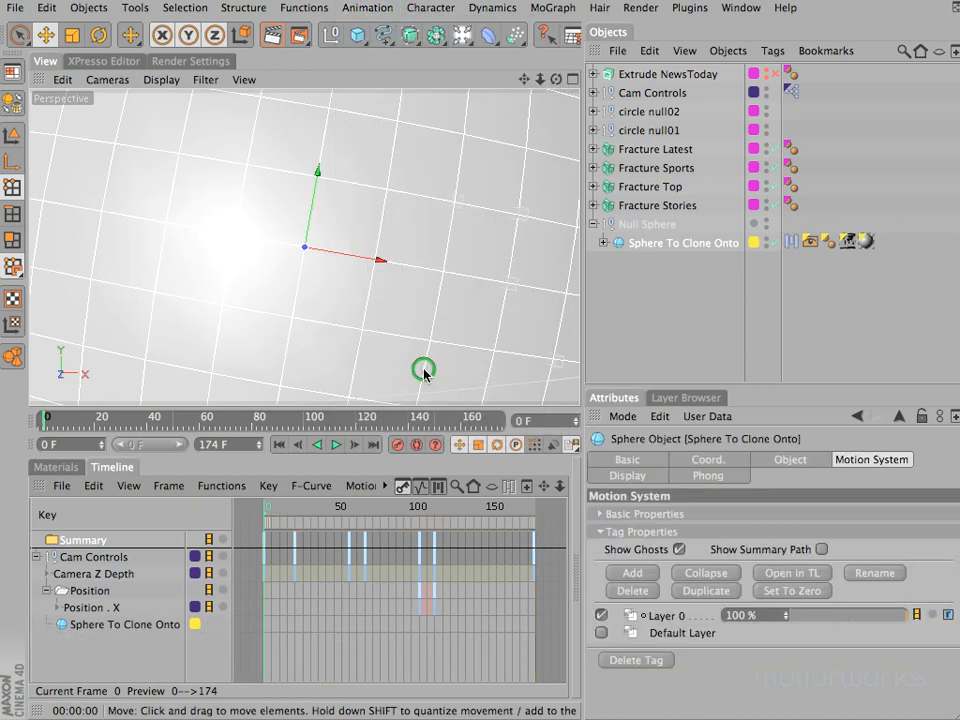
left_click(791, 243)
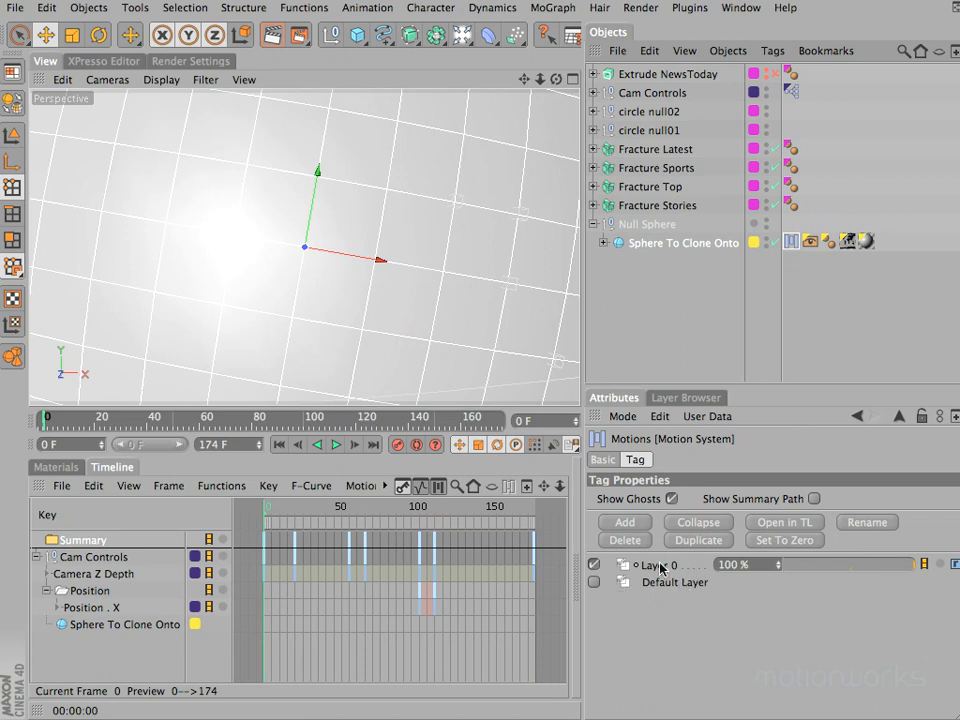
left_click(868, 522)
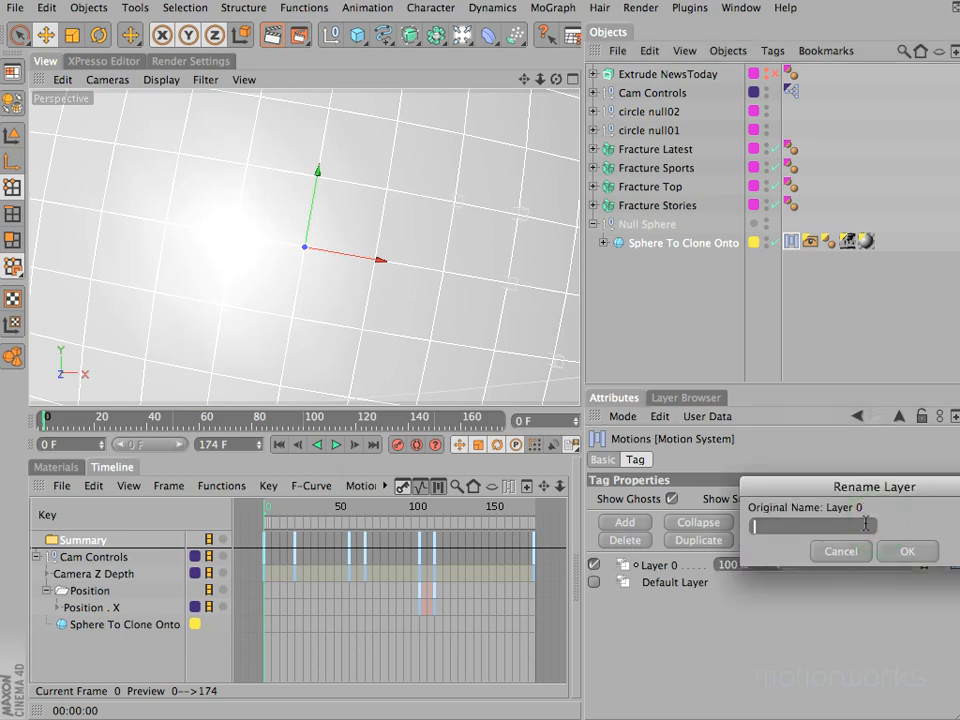
type("Extra ")
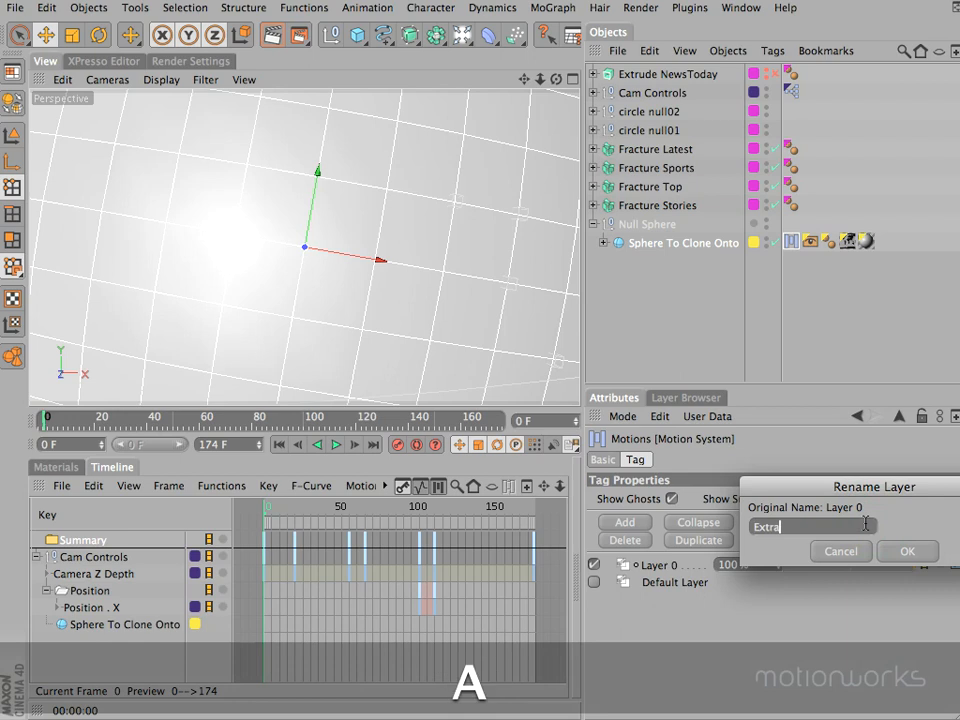
type("Rotation")
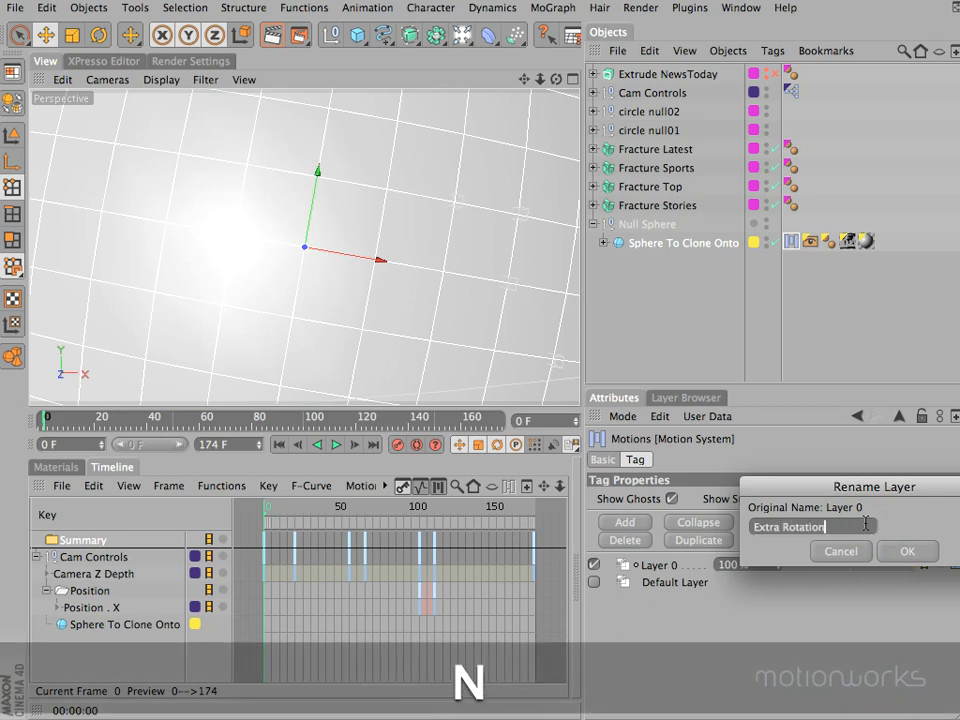
left_click(906, 551)
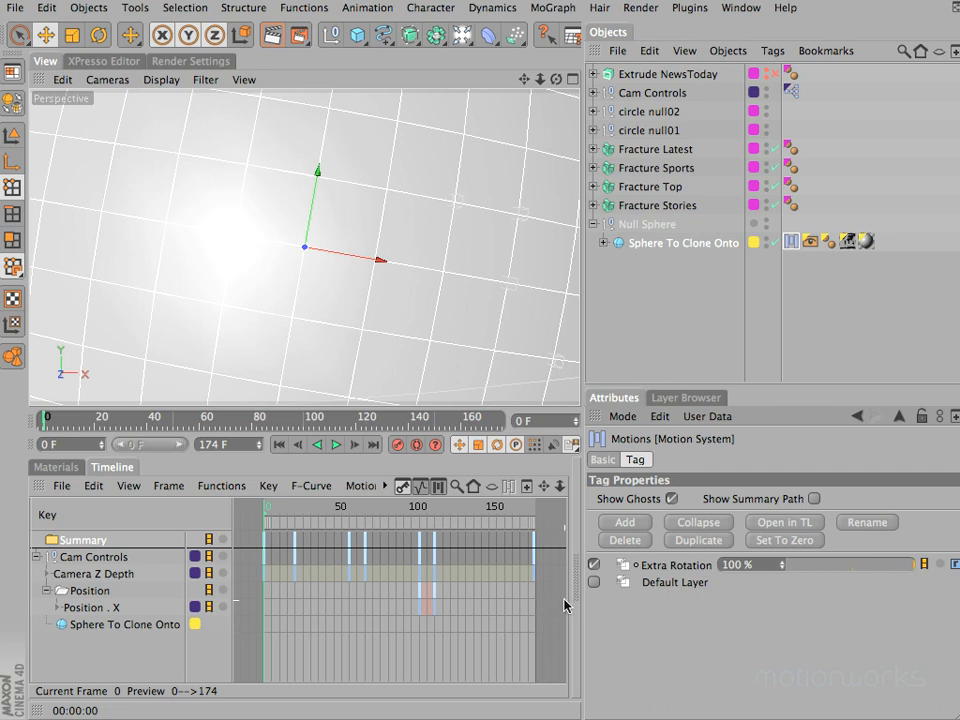
- Switch twice between Default Layer and Extra Rotation to compare their tracks, leaving Extra Rotation active at 100% strength
left_click(594, 582)
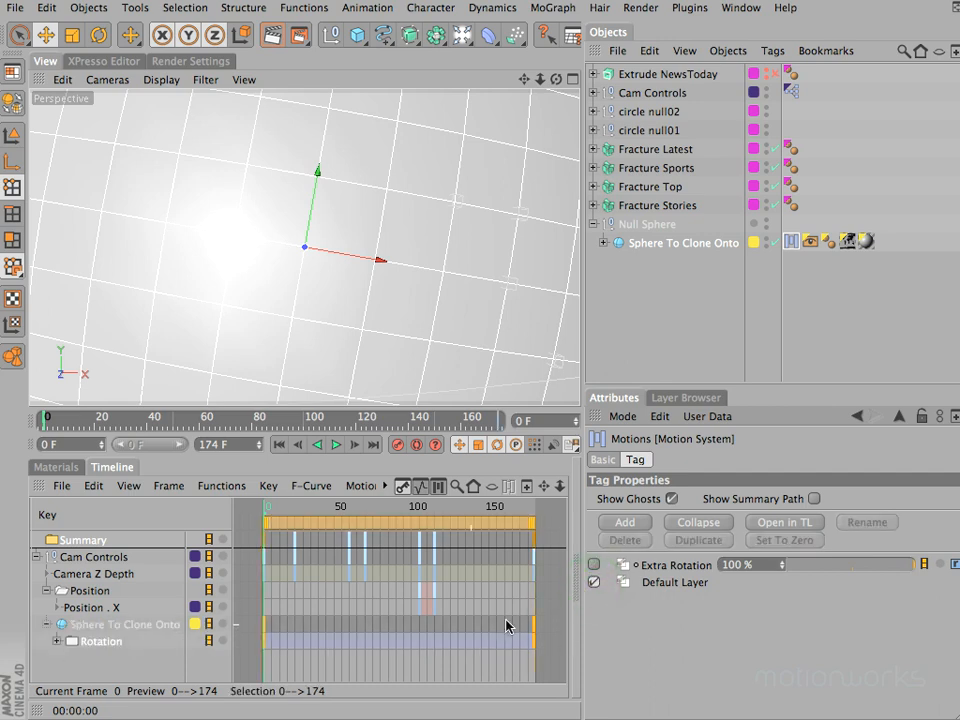
left_click(594, 564)
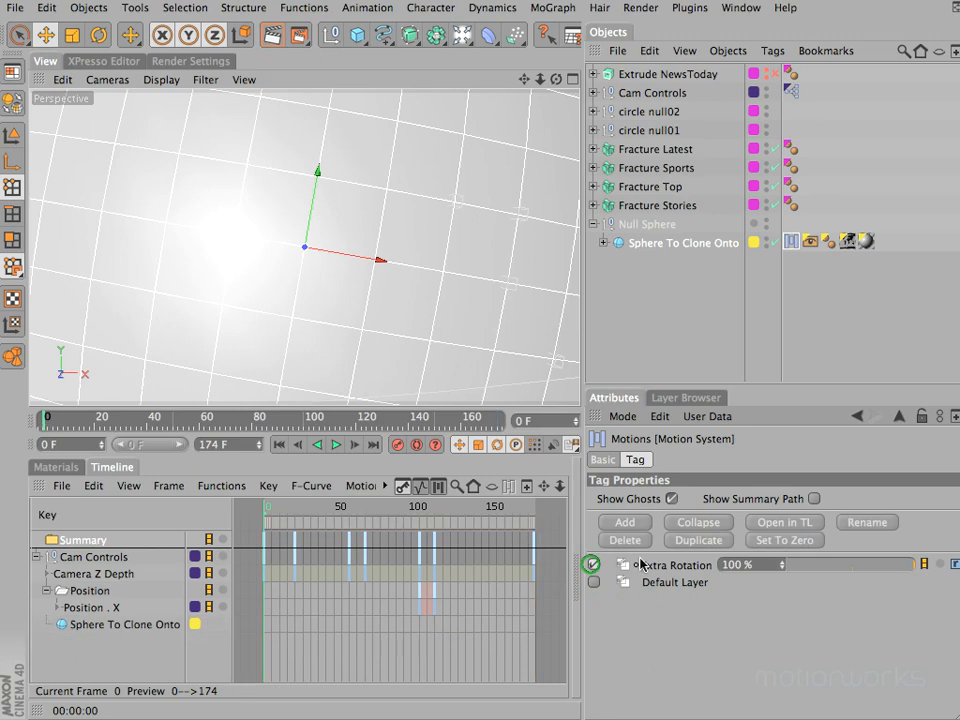
left_click(594, 582)
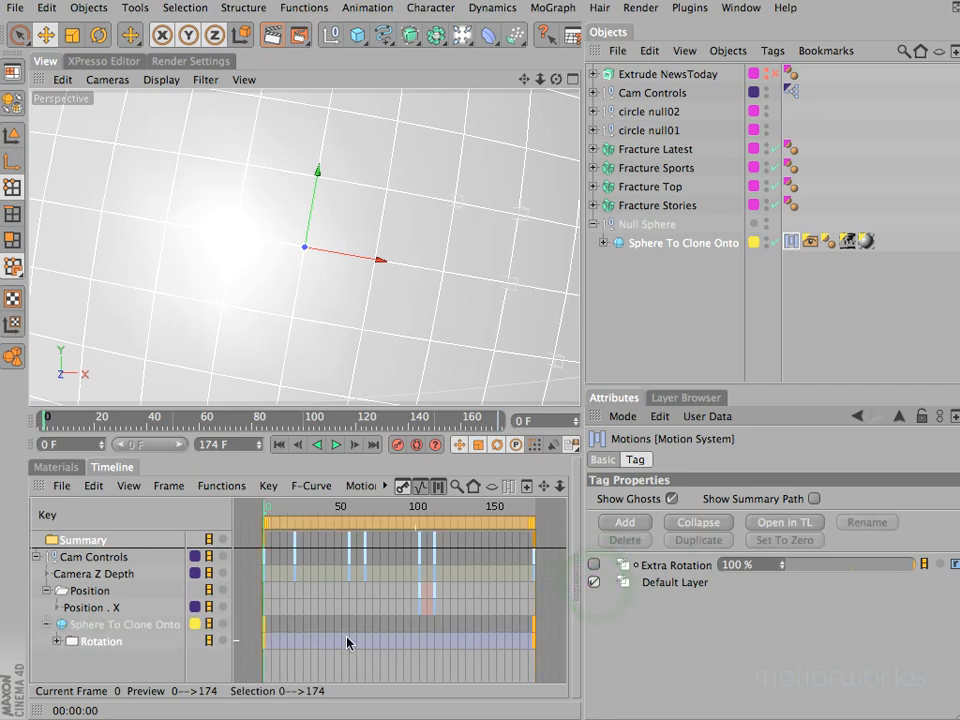
left_click(594, 564)
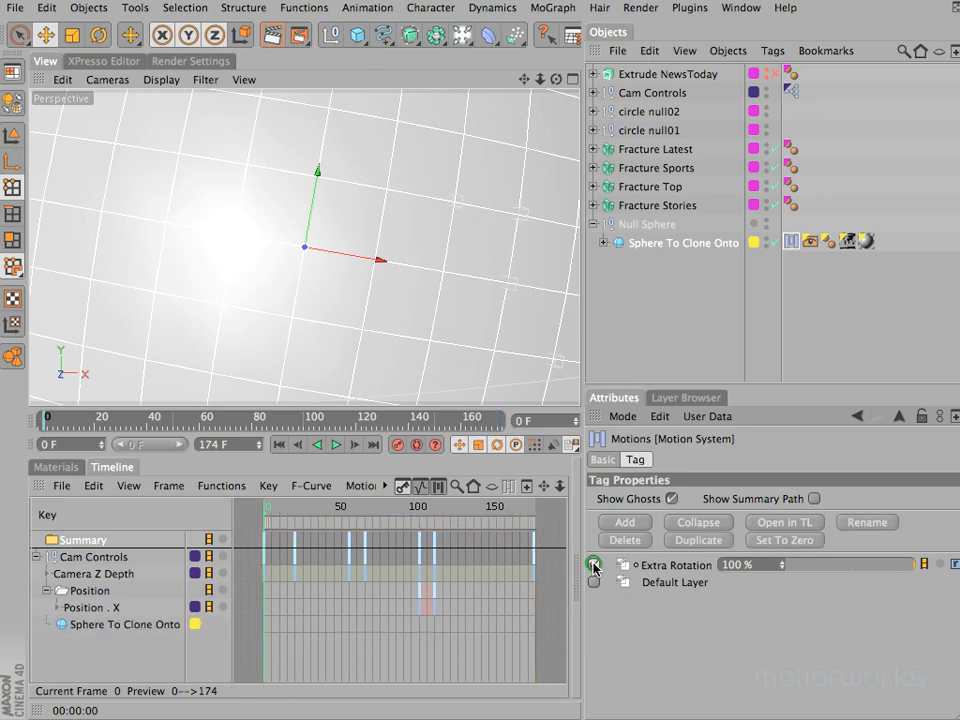
left_click(758, 566)
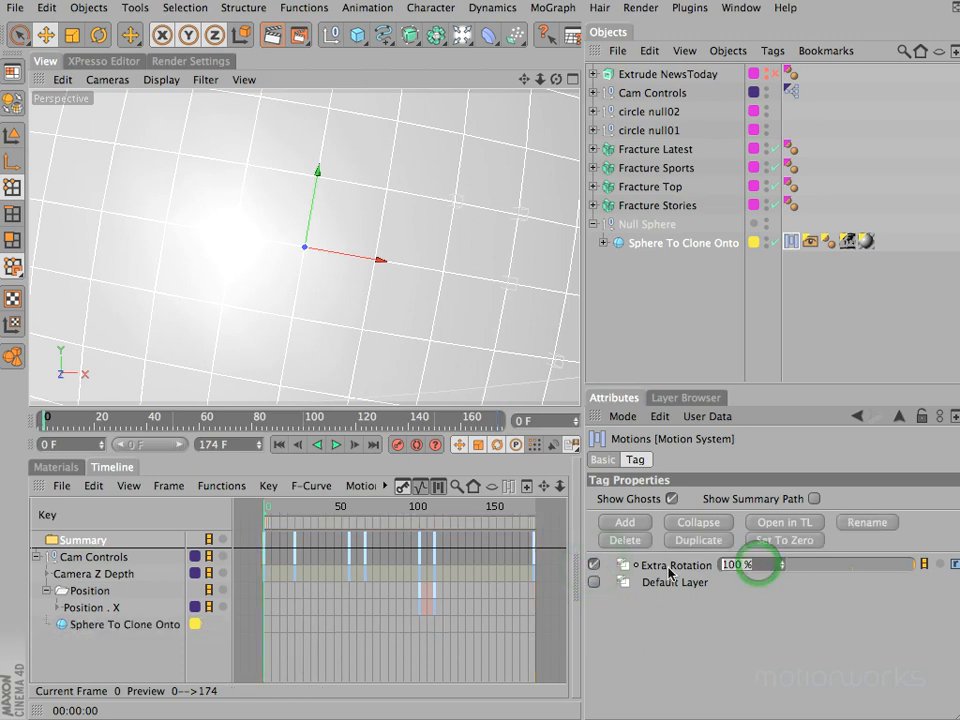
mouse_move(910, 567)
left_mouse_down()
mouse_move(799, 579)
mouse_move(937, 576)
left_mouse_up()
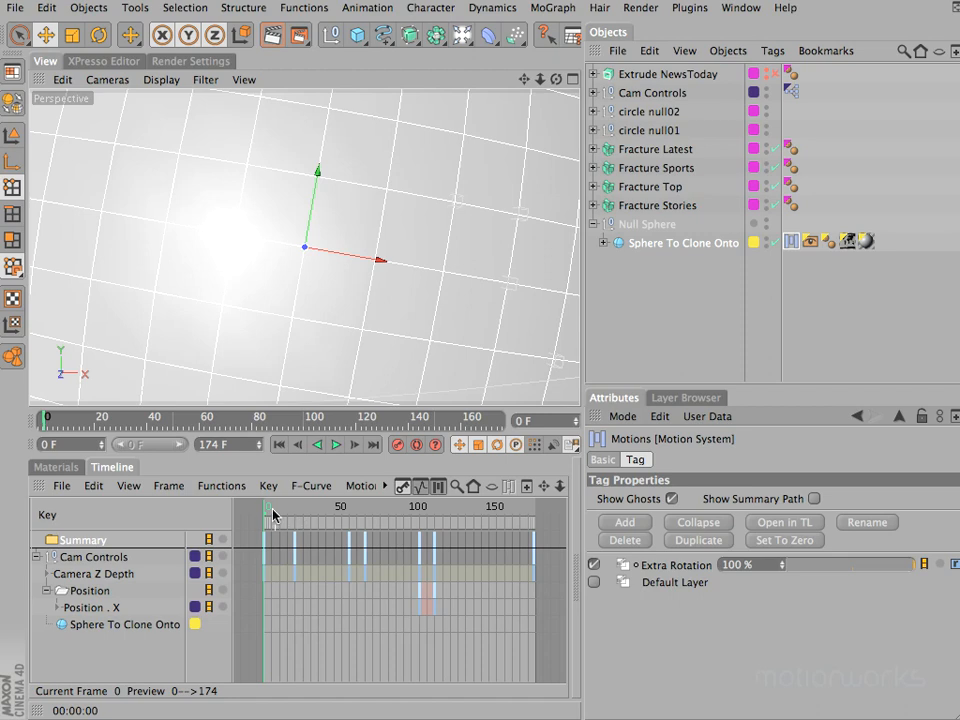
- Keyframe the R . H rotation of Sphere To Clone Onto at frame 10 on the Extra Rotation layer, and move to frame 20
left_click(548, 420)
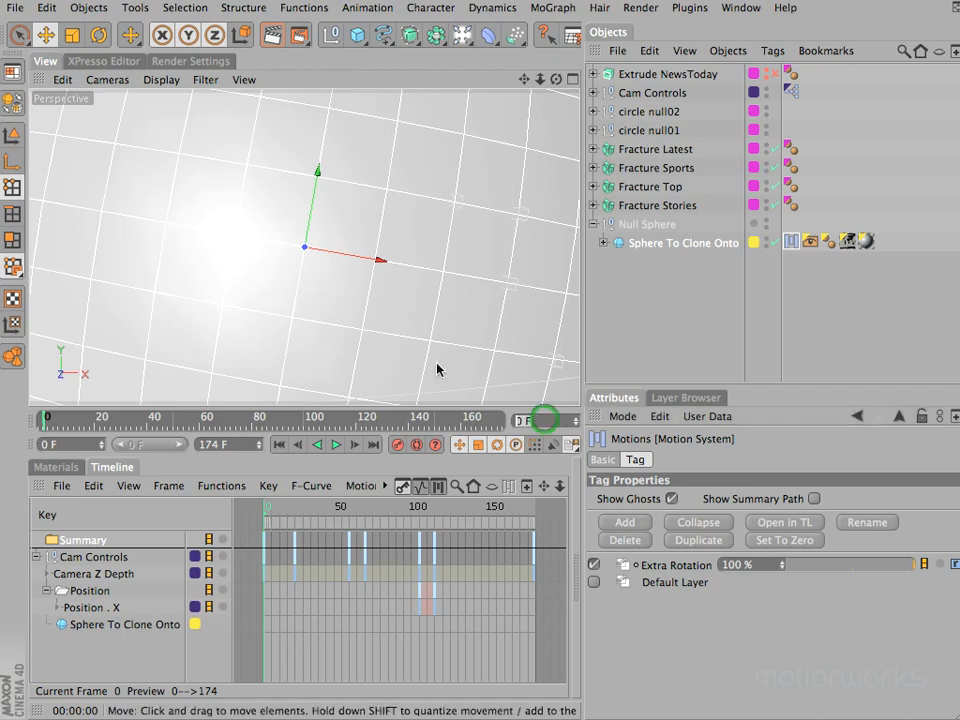
type("10")
key("Return")
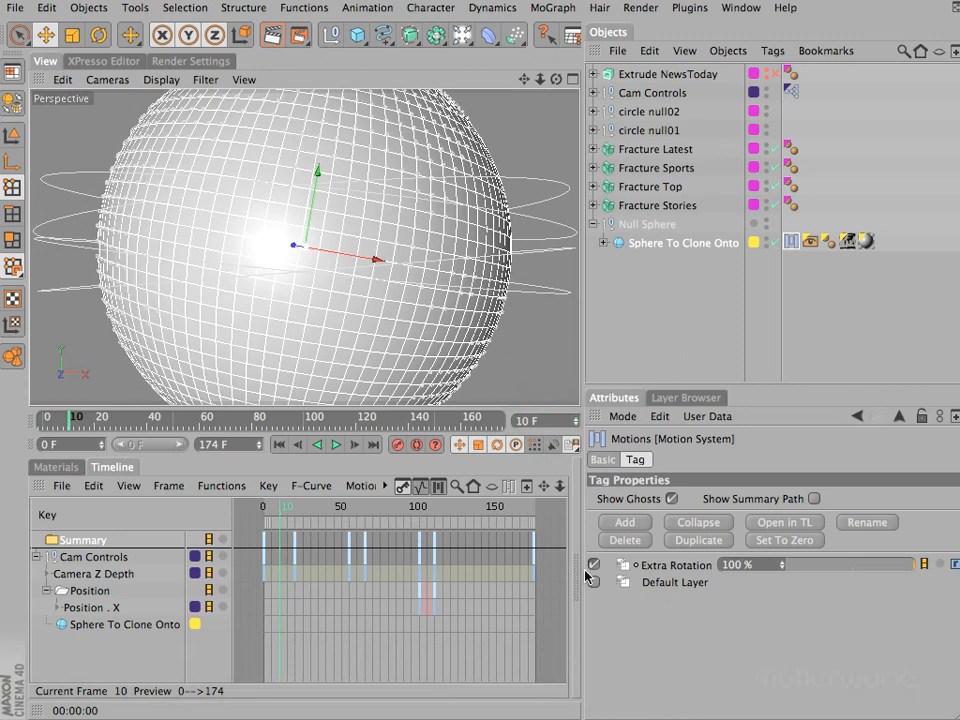
left_click(661, 245)
left_click(707, 459)
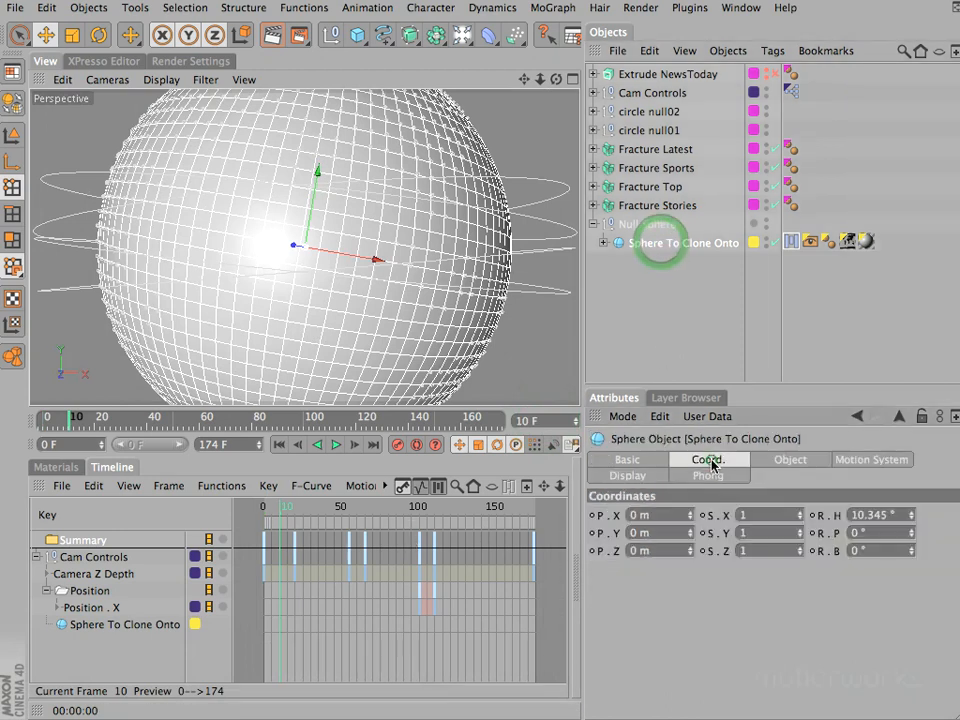
left_click(834, 516)
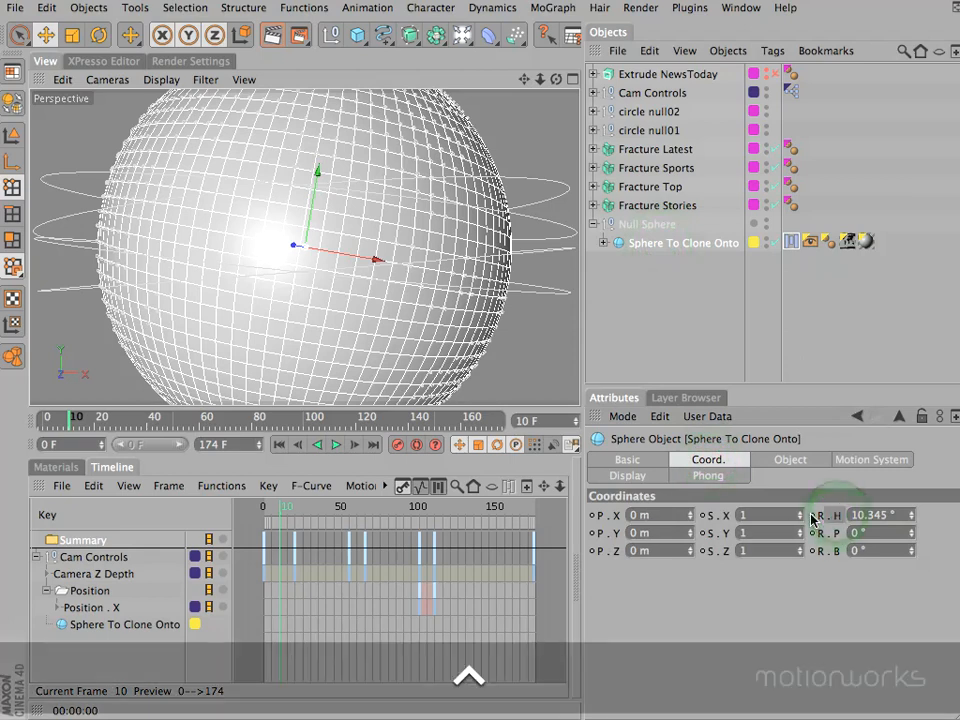
left_click(813, 516, "ctrl")
left_click_drag(281, 510, 296, 510)
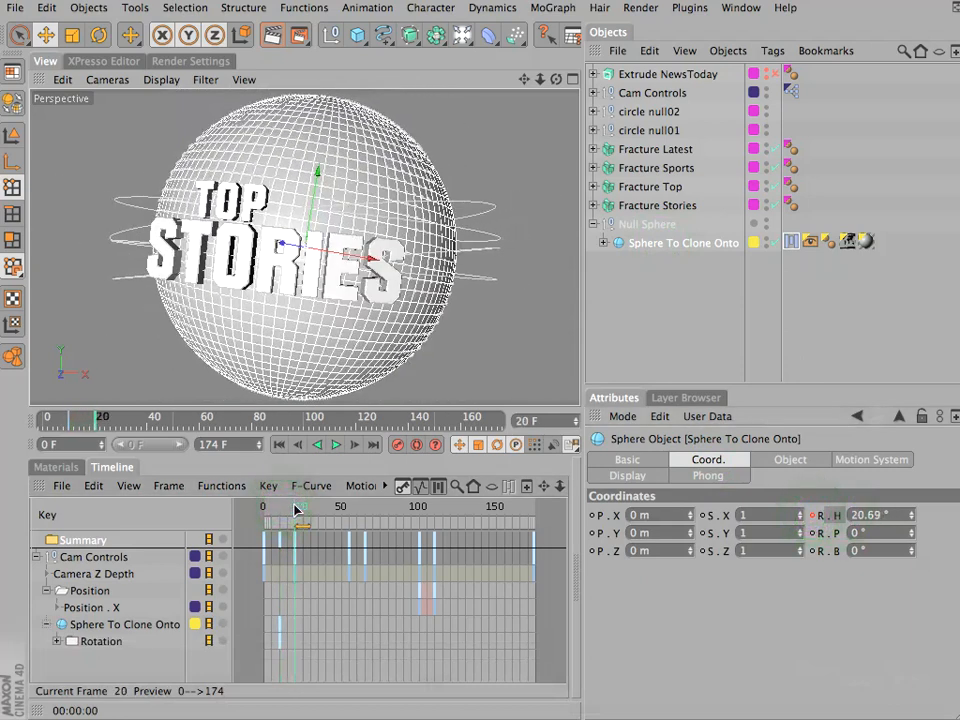
- Add 150° to the R . H rotation of Sphere To Clone Onto at frame 20 and keyframe it
left_click(893, 516)
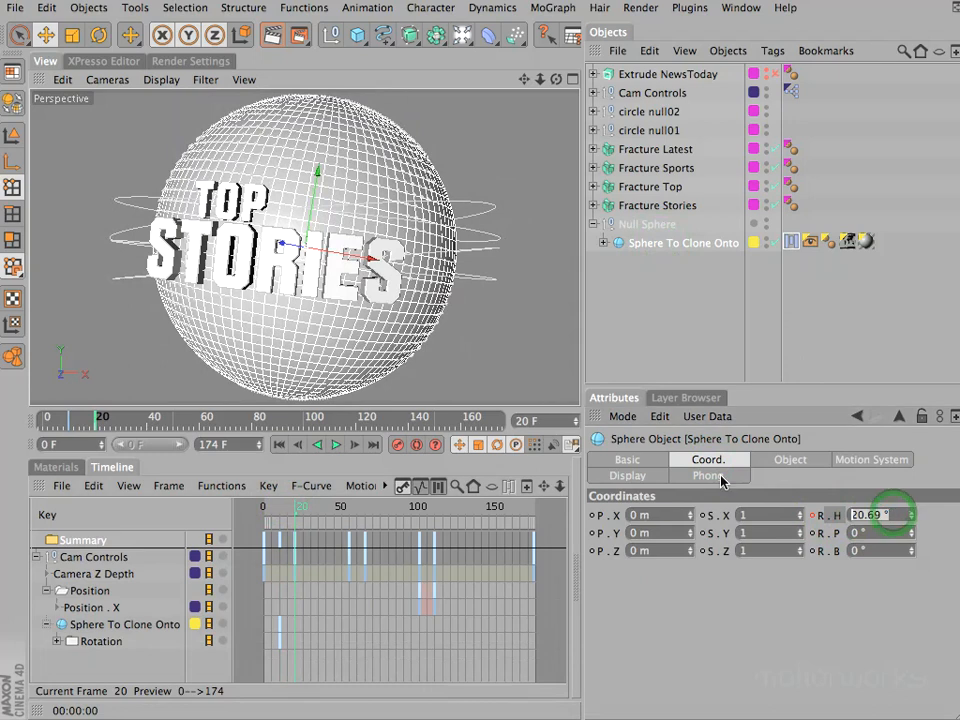
type("15")
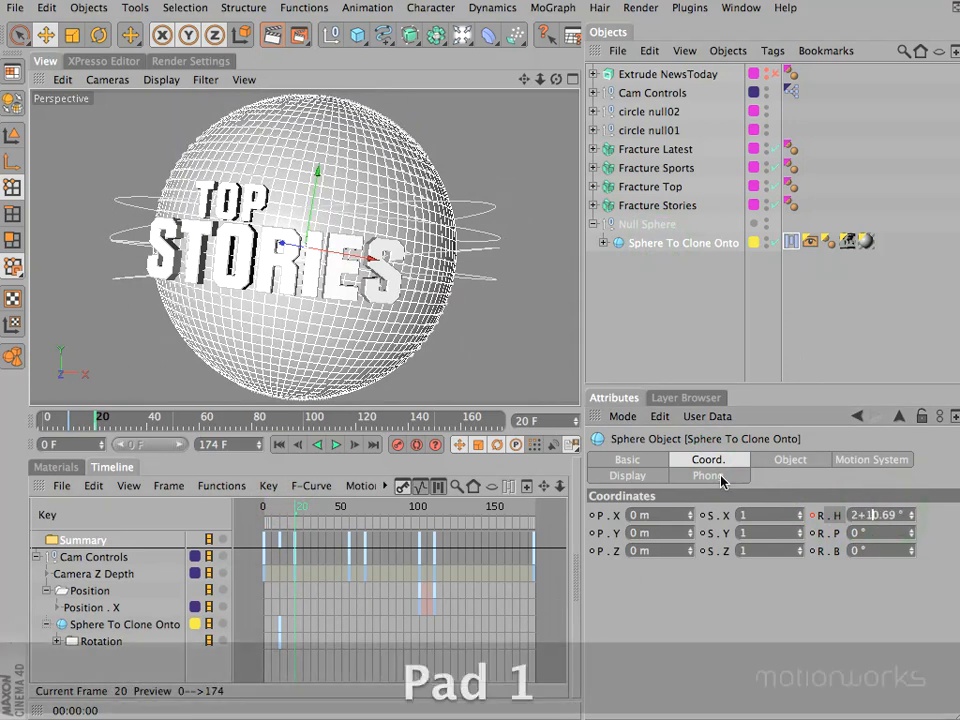
key("BackSpace")
key("BackSpace")
key("BackSpace")
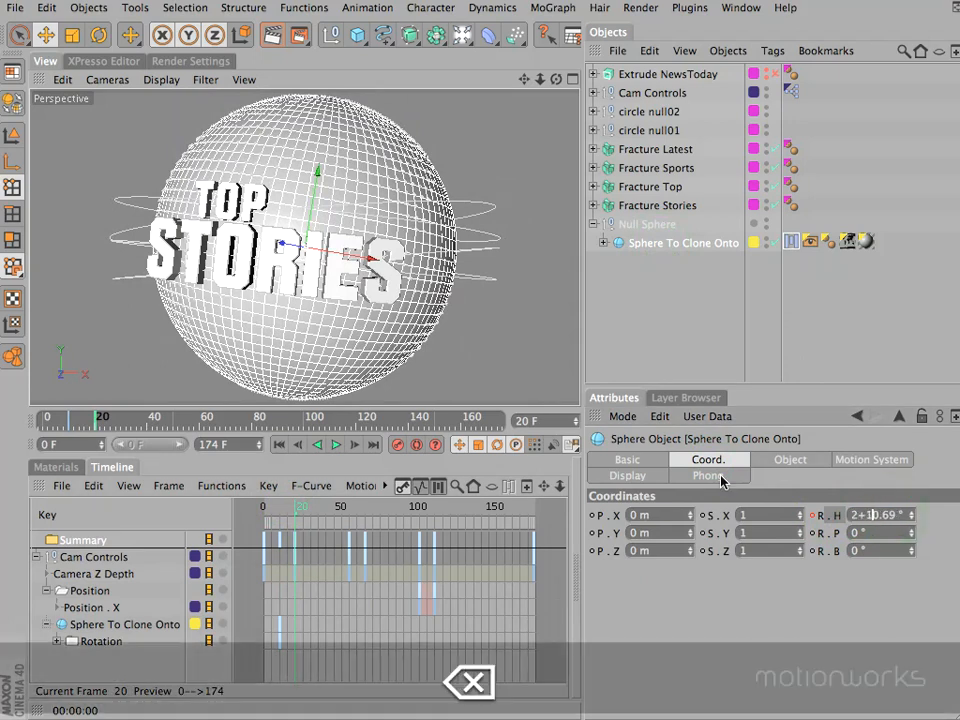
key("Down")
key("Right")
key("Right")
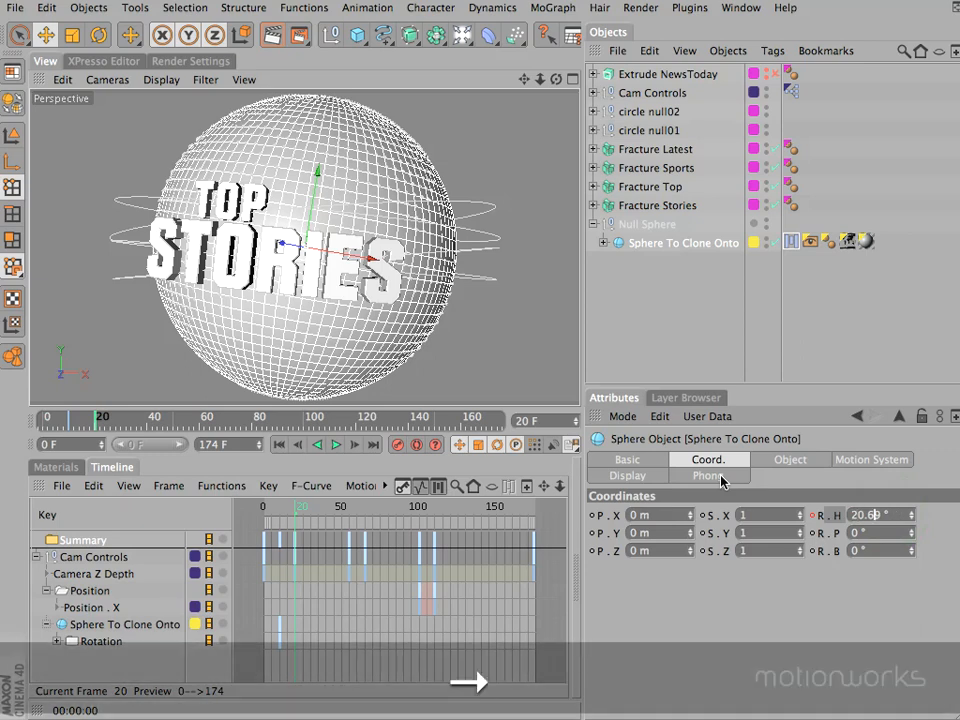
type("+150")
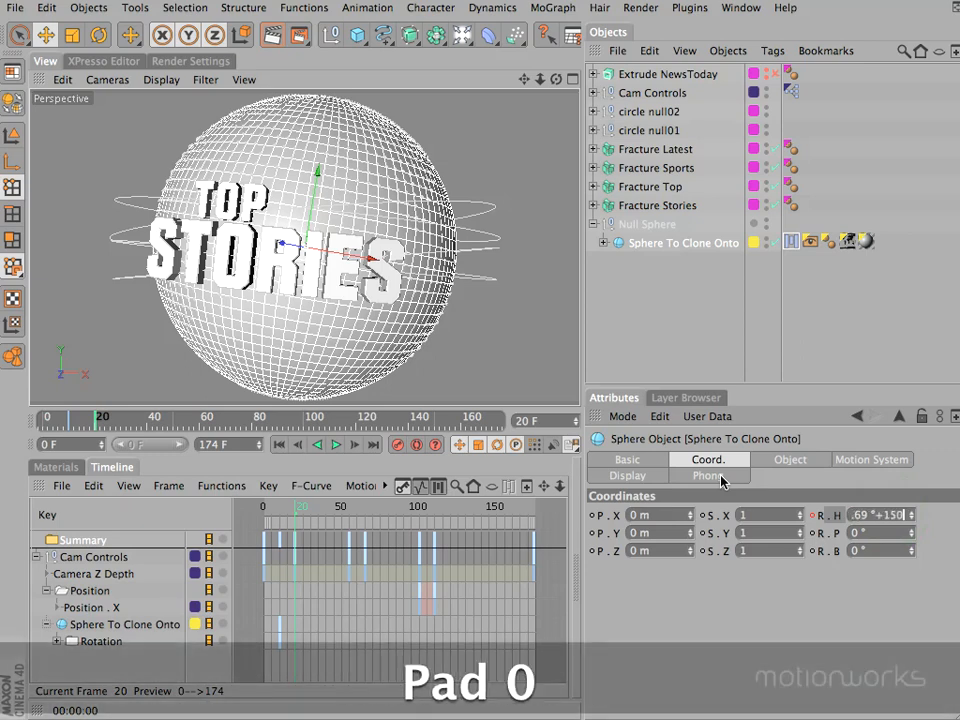
key("Return")
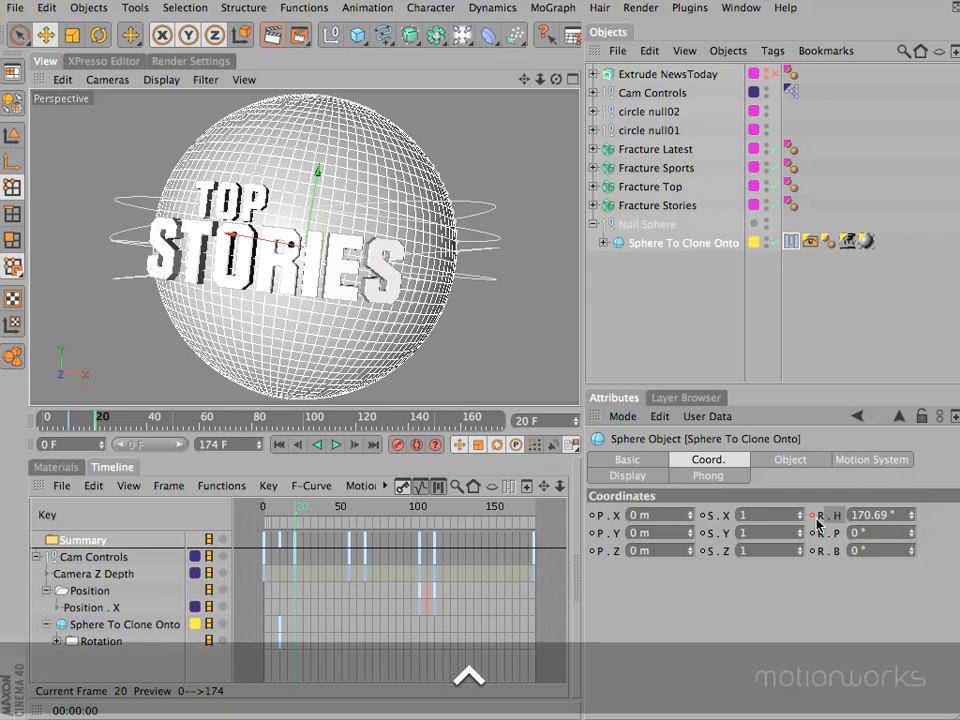
left_click(813, 515, "ctrl")
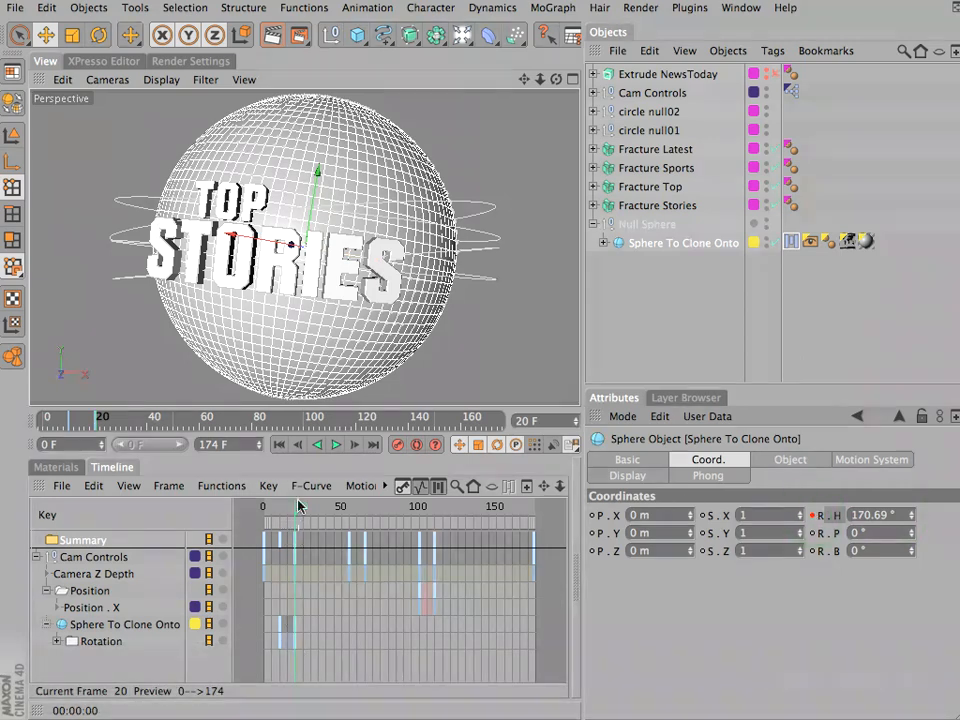
- Keyframe the sphere's unaltered R . H at frame 55, and keyframe it with 150° added at frame 65
left_click_drag(298, 510, 350, 516)
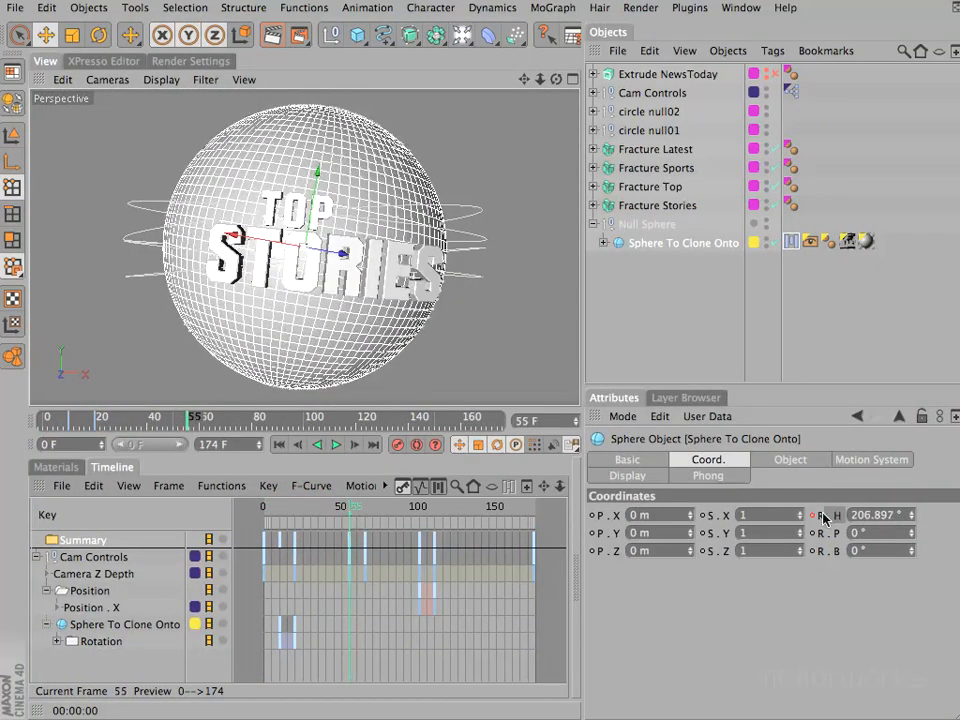
left_click(812, 516)
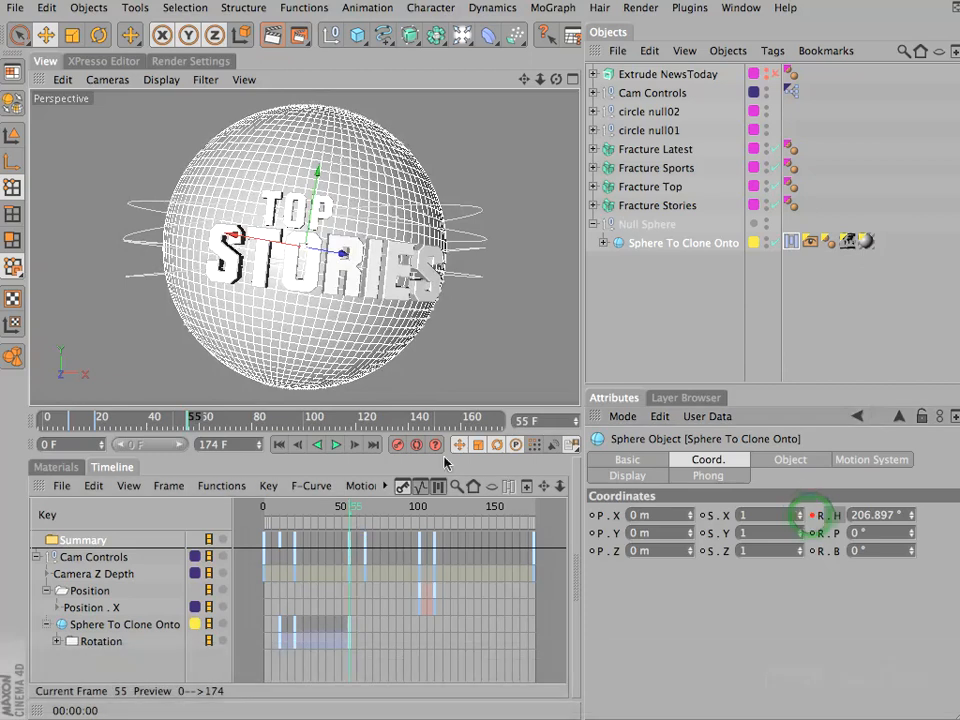
left_click(355, 511)
left_click_drag(357, 512, 367, 511)
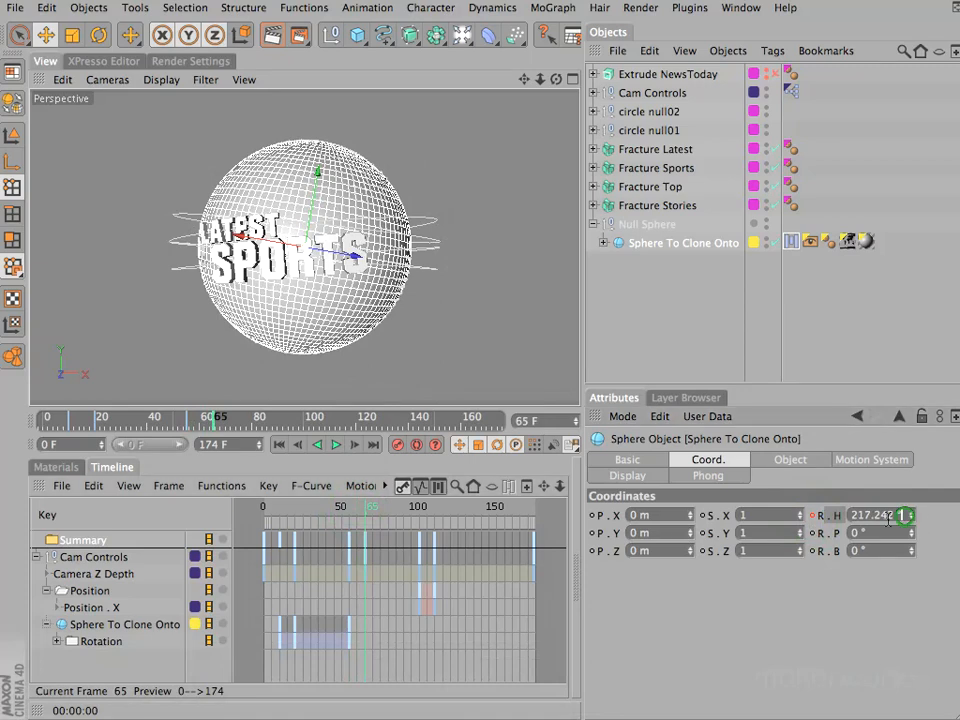
type("+150")
key("Return")
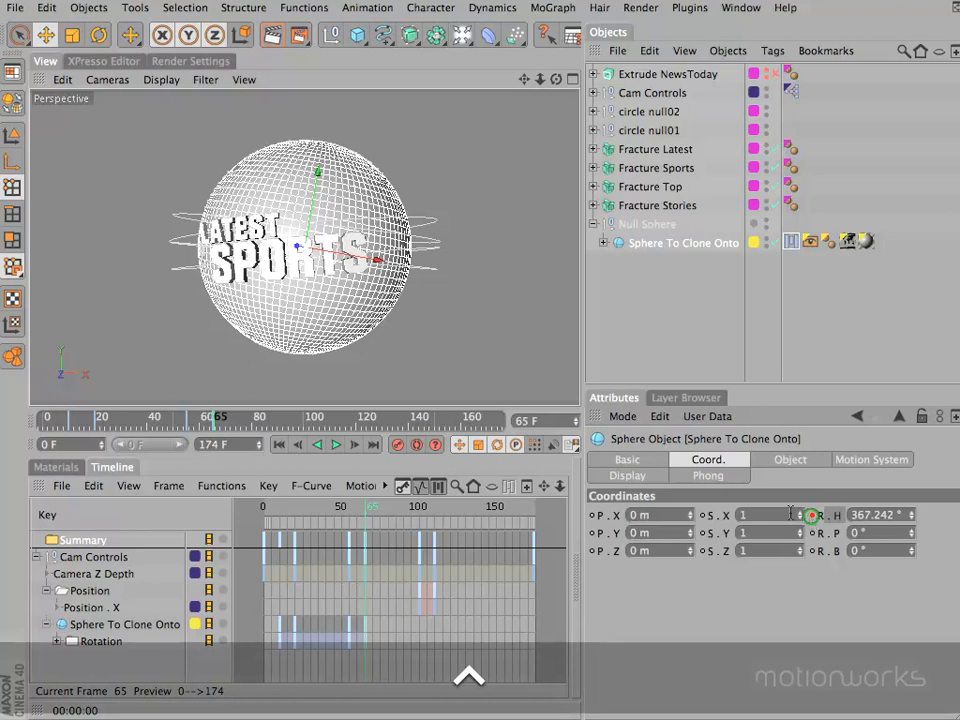
left_click(811, 515)
- Preview the rotation so far, keyframe the sphere's R . H at frame 100, and keyframe it with 150° added at frame 110
left_click_drag(350, 511, 213, 528)
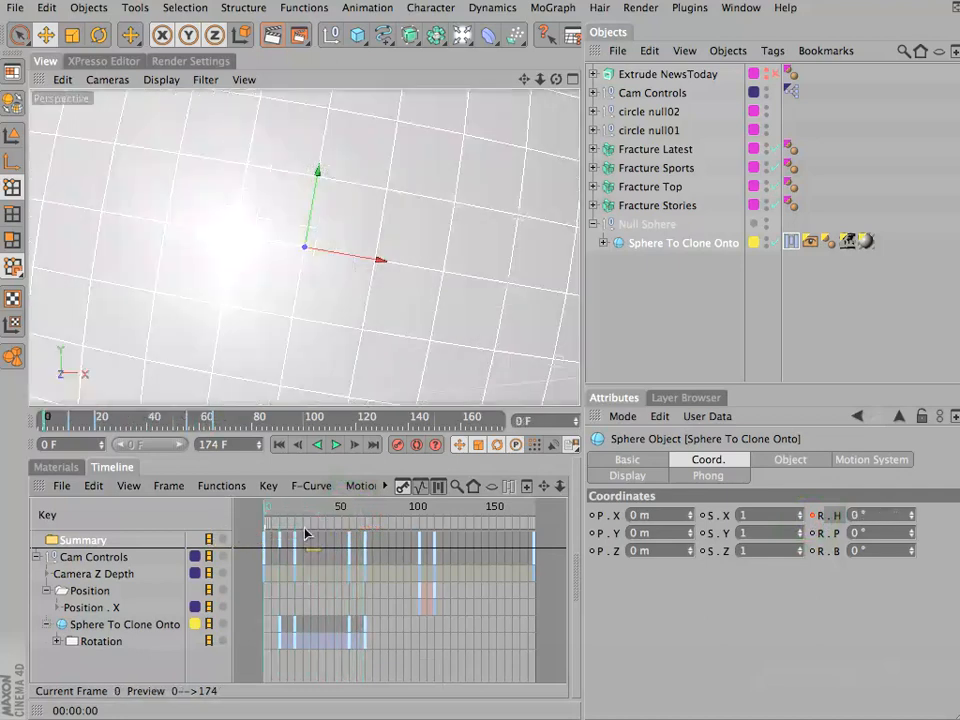
left_click_drag(305, 533, 421, 510)
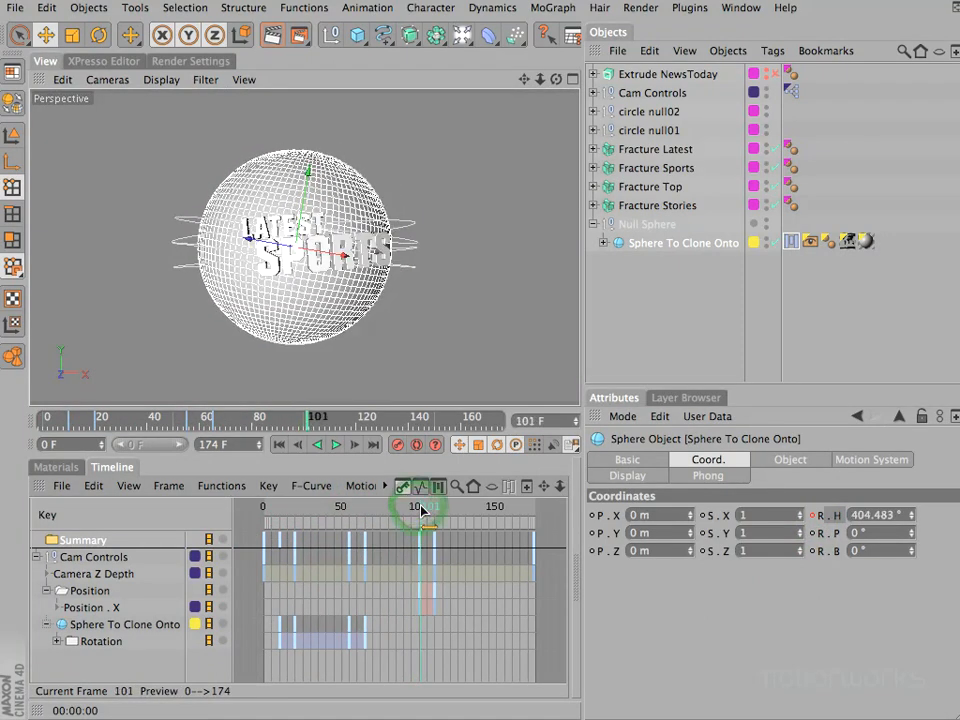
key("f")
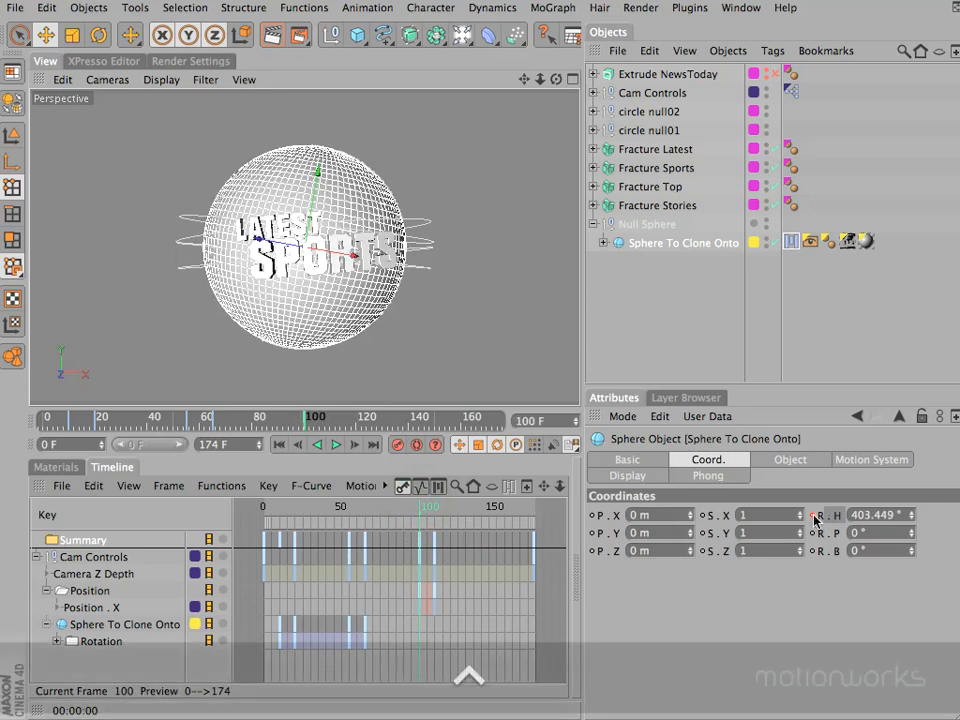
left_click(819, 515, "ctrl")
left_click(436, 509)
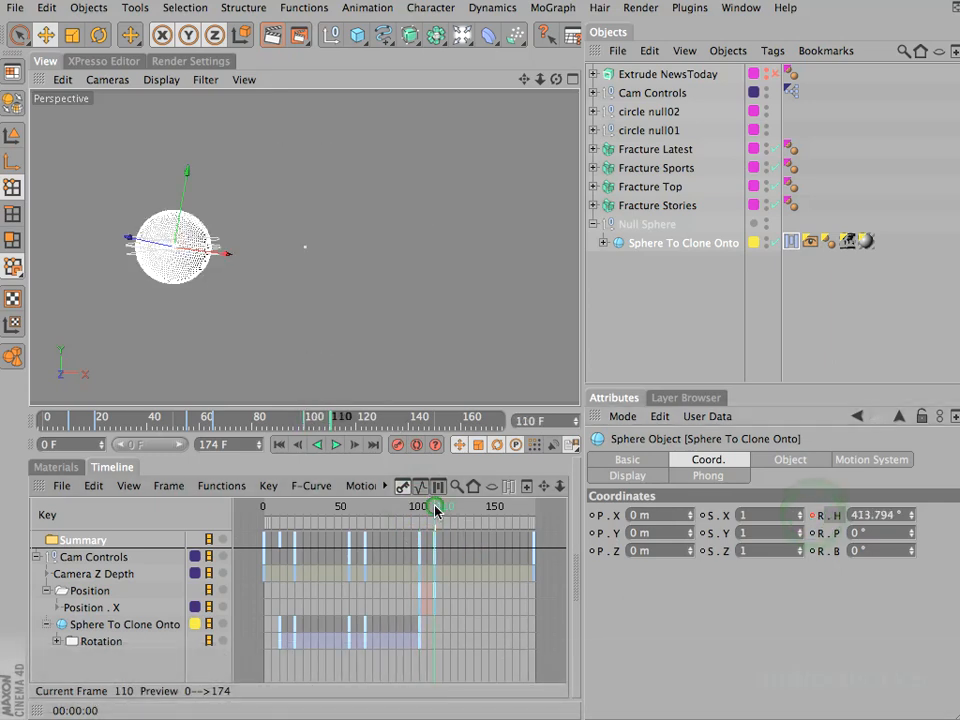
left_click(907, 512)
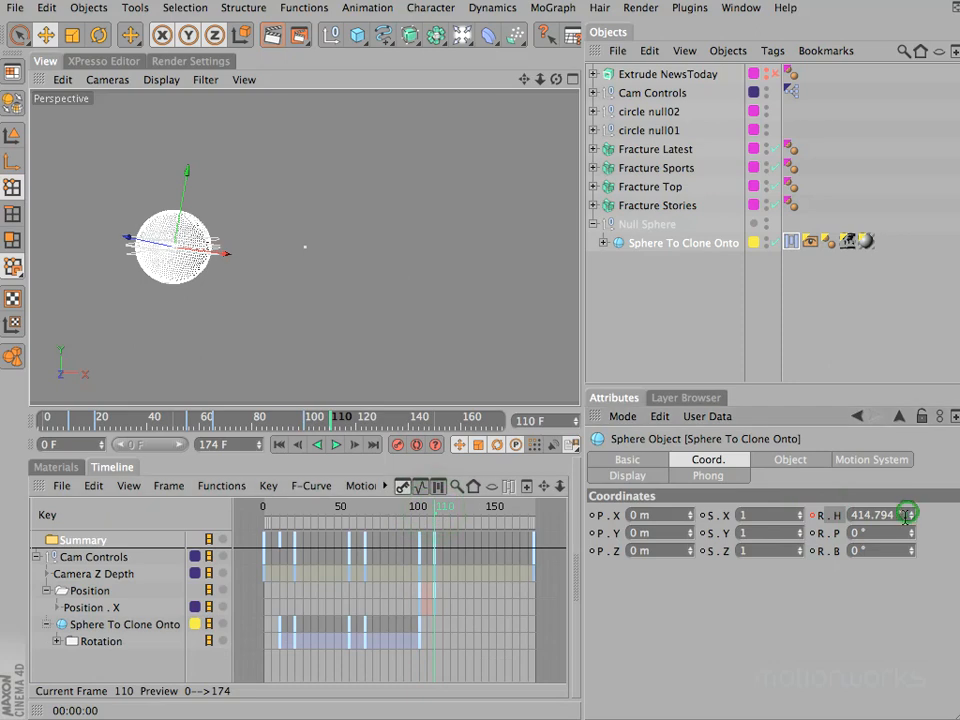
type("+150")
key("KP_Enter")
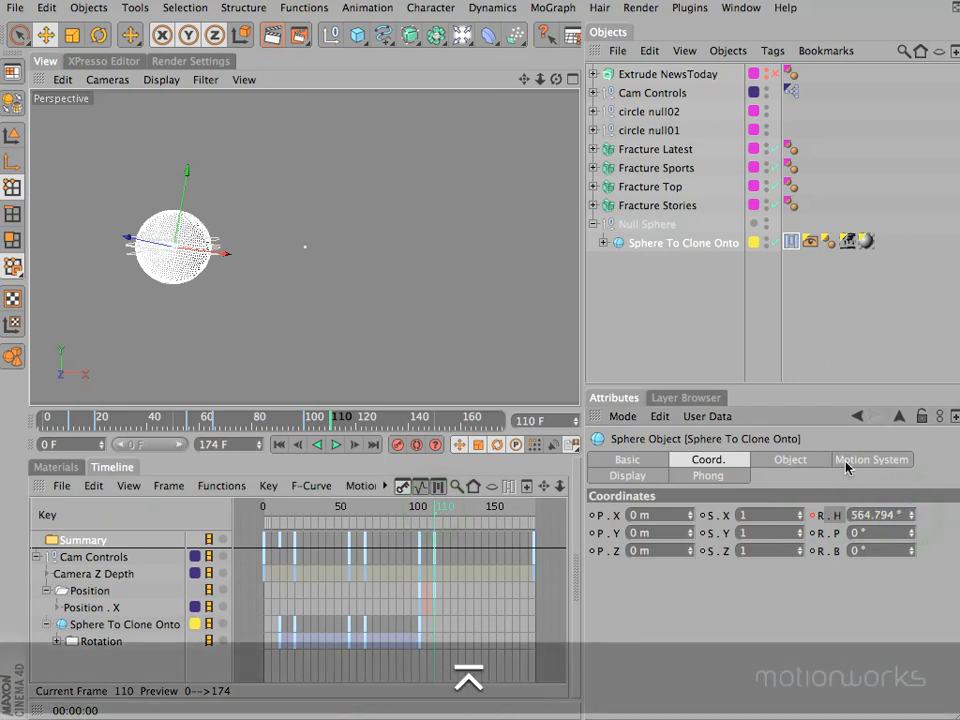
left_click(812, 516, "ctrl")
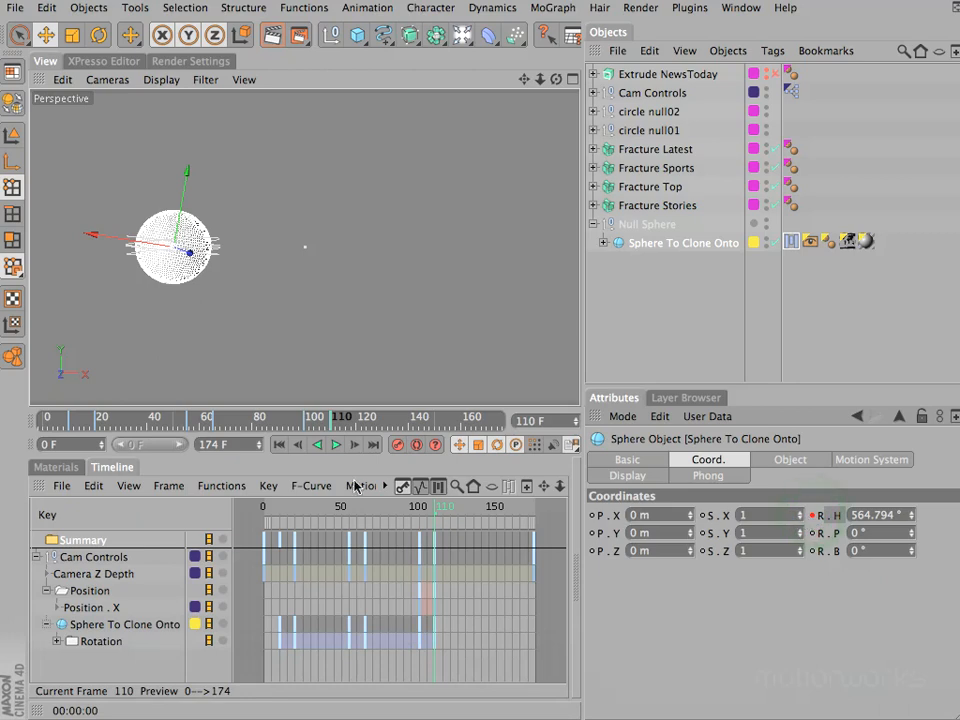
- Scrub back to frame 0, and switch the sphere's Motion System to Default Layer and back to Extra Rotation to compare their keyframes
left_click_drag(393, 514, 248, 532)
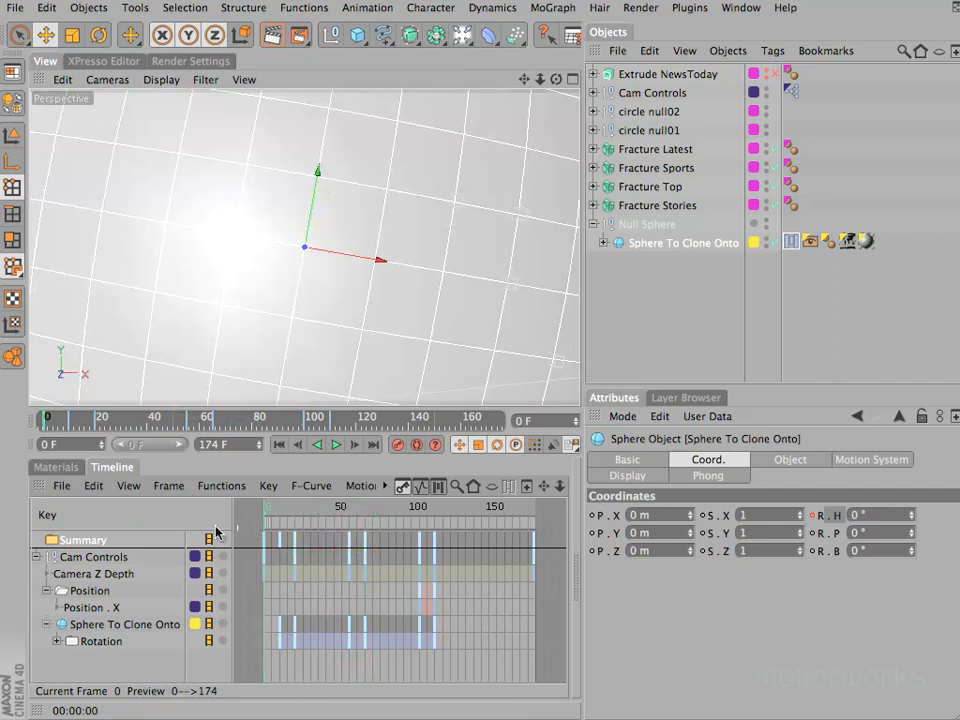
left_click(883, 464)
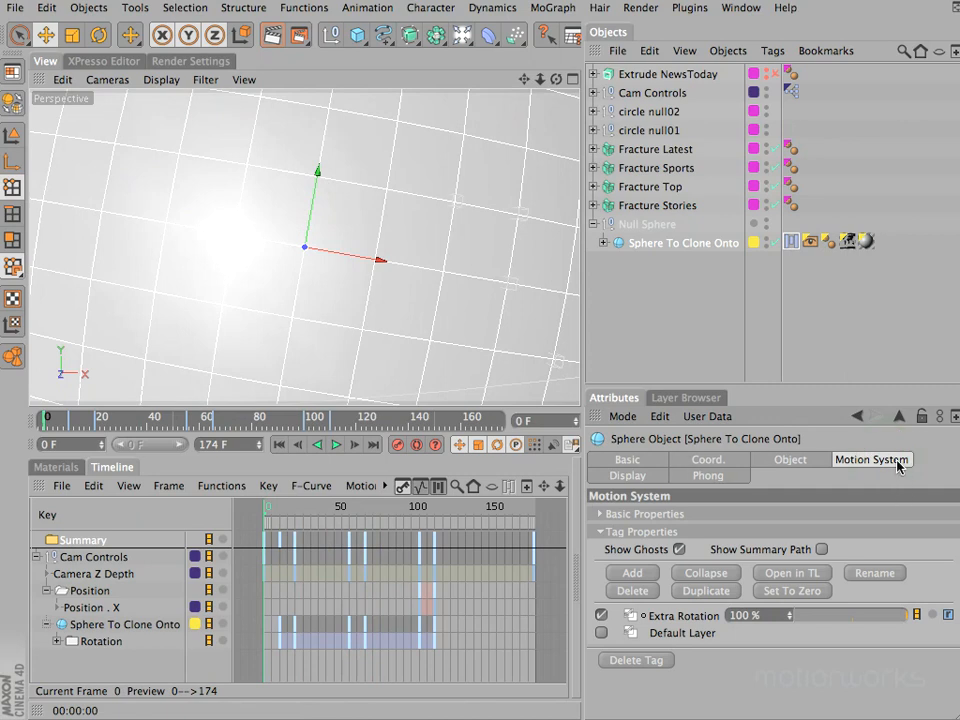
left_click(790, 241)
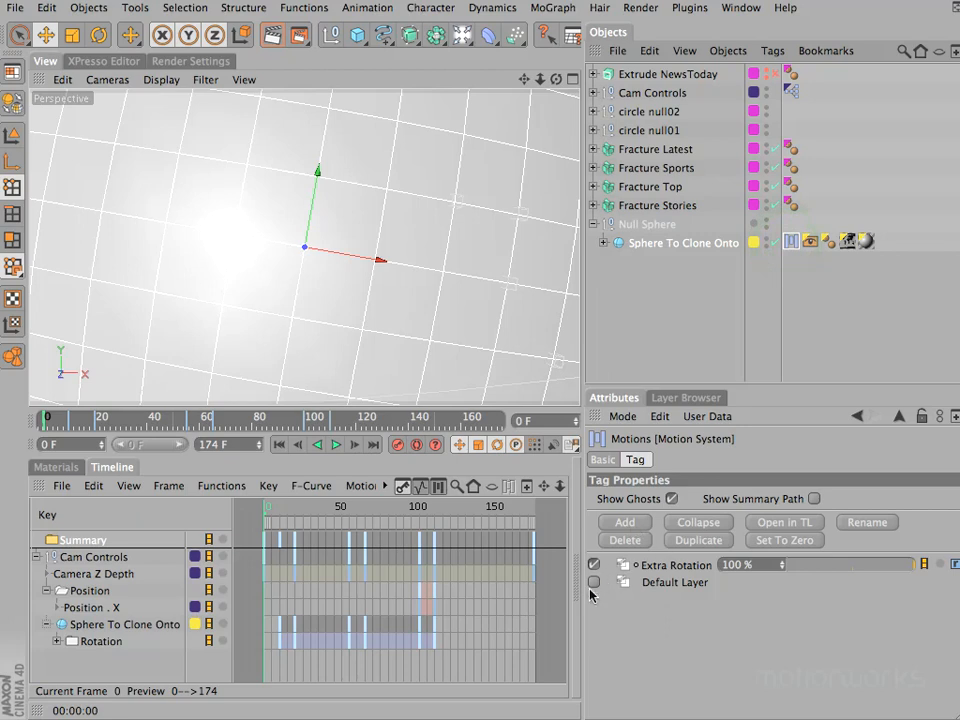
left_click(593, 583)
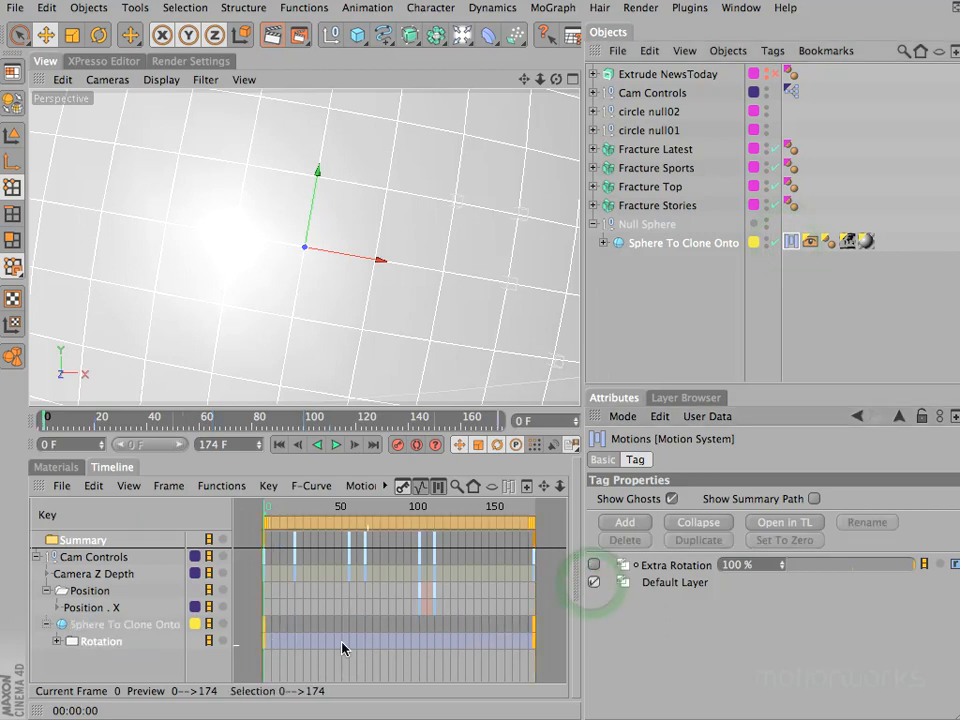
left_click(594, 565)
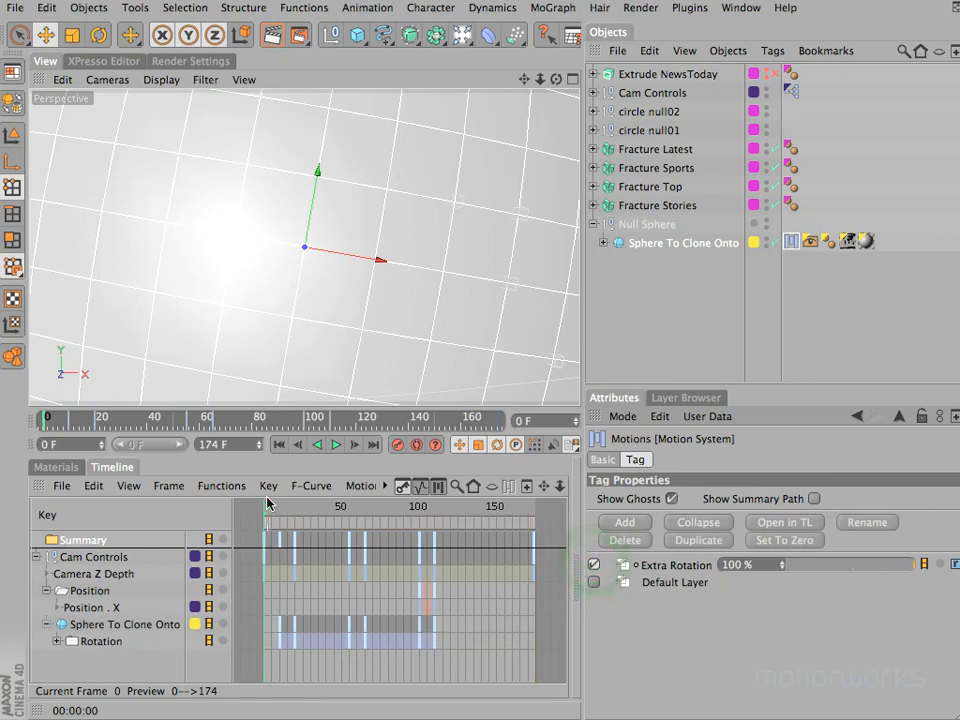
- Try a much lower Extra Rotation strength while scrubbing through the animation, and restore the strength to 100%
left_click_drag(268, 504, 289, 508)
left_click_drag(905, 568, 771, 570)
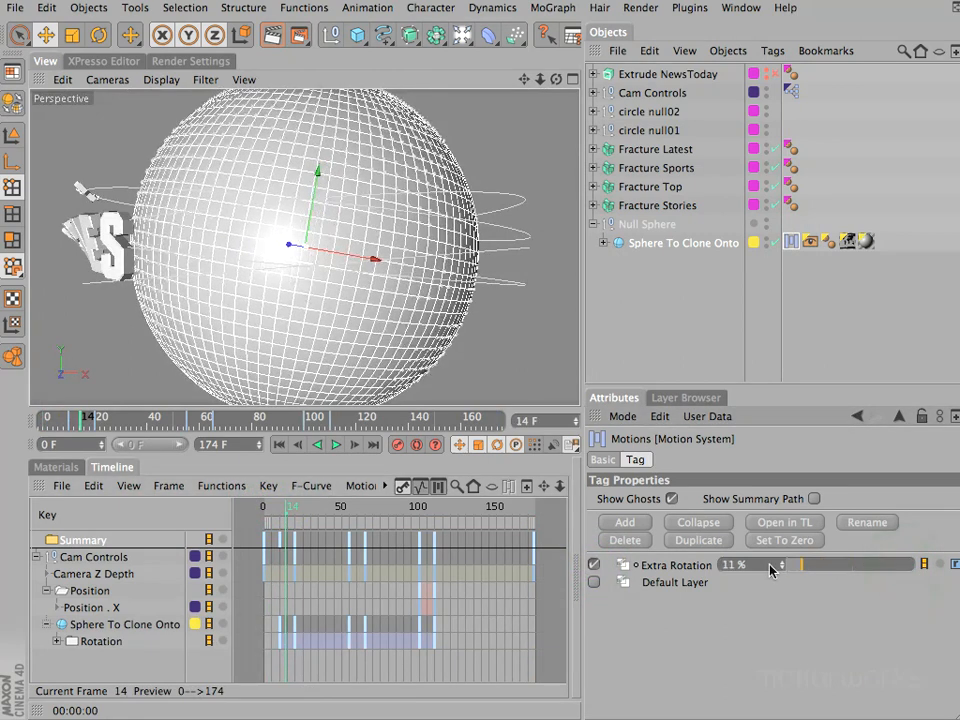
left_click_drag(289, 509, 391, 513)
left_click_drag(793, 565, 913, 565)
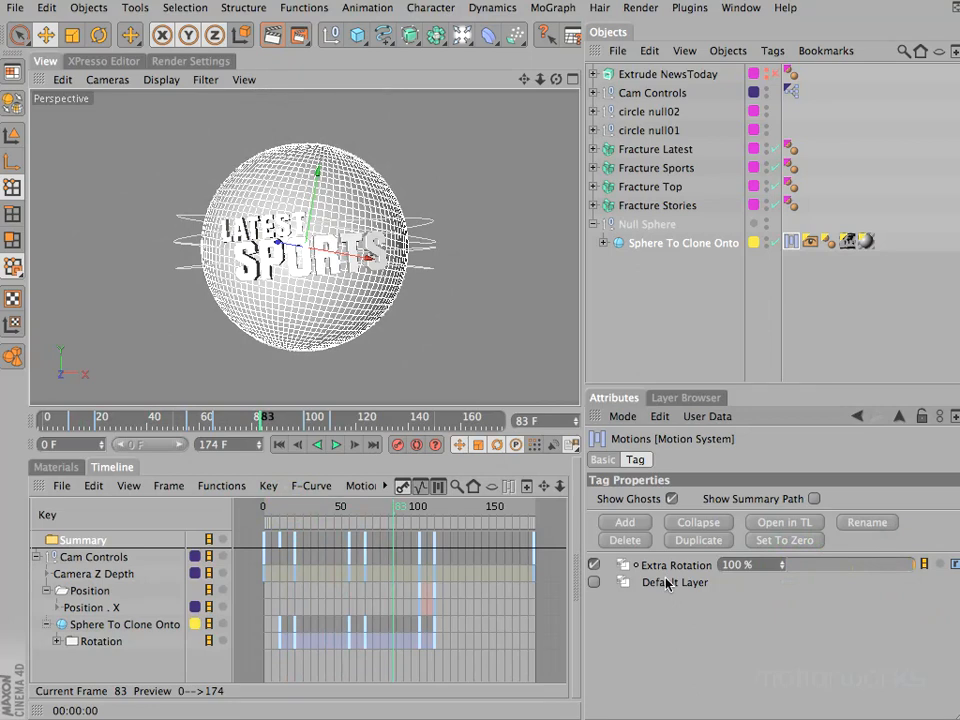
- Show the F-Curve of the sphere's Rotation track and set the tangents of its four middle keys to Zero Angle
left_click(101, 641)
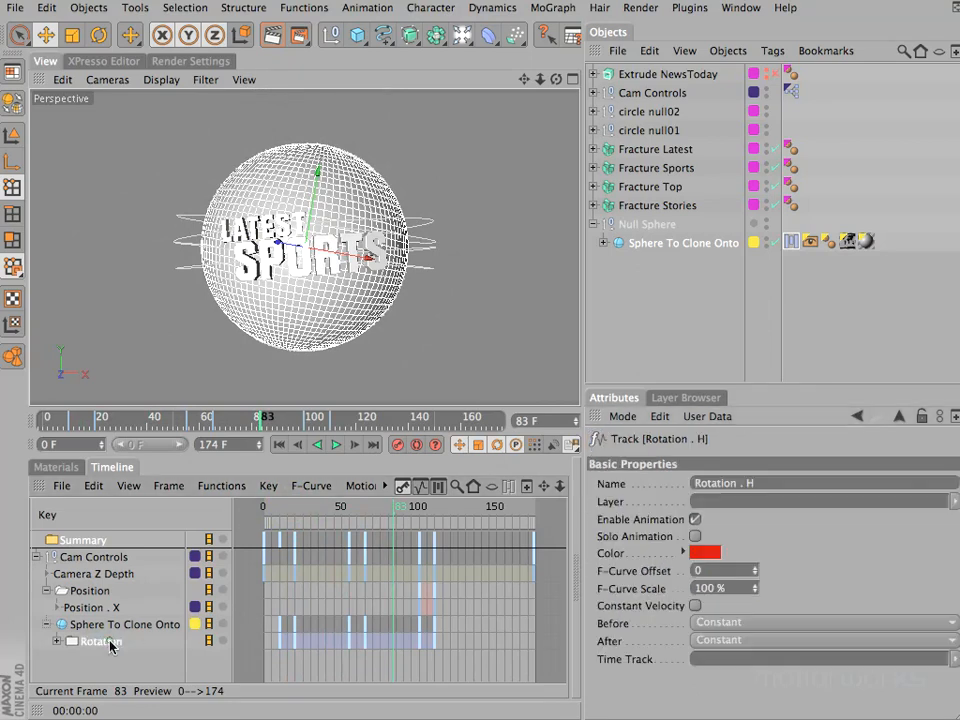
left_click(421, 488)
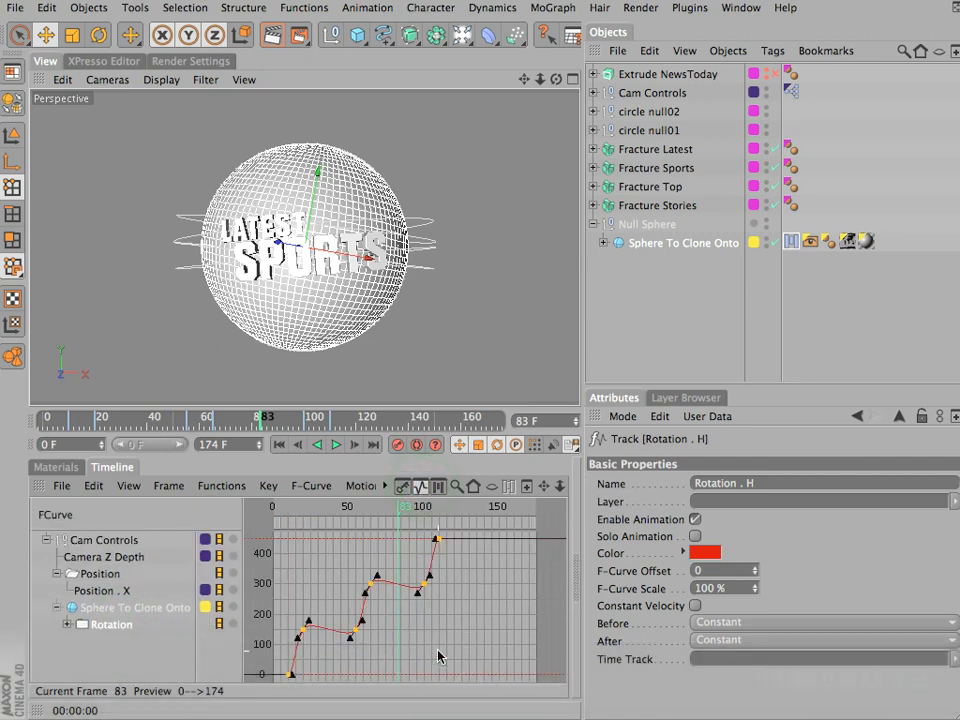
left_click(302, 631)
left_click(367, 586)
left_click(419, 589)
left_click_drag(459, 567, 289, 652)
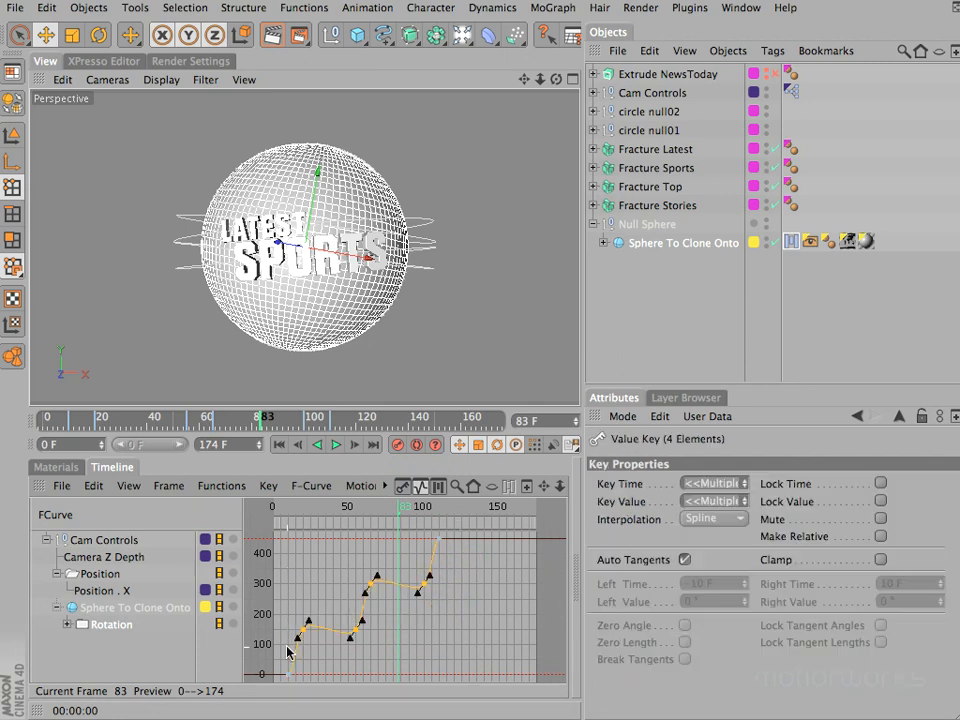
left_click(268, 486)
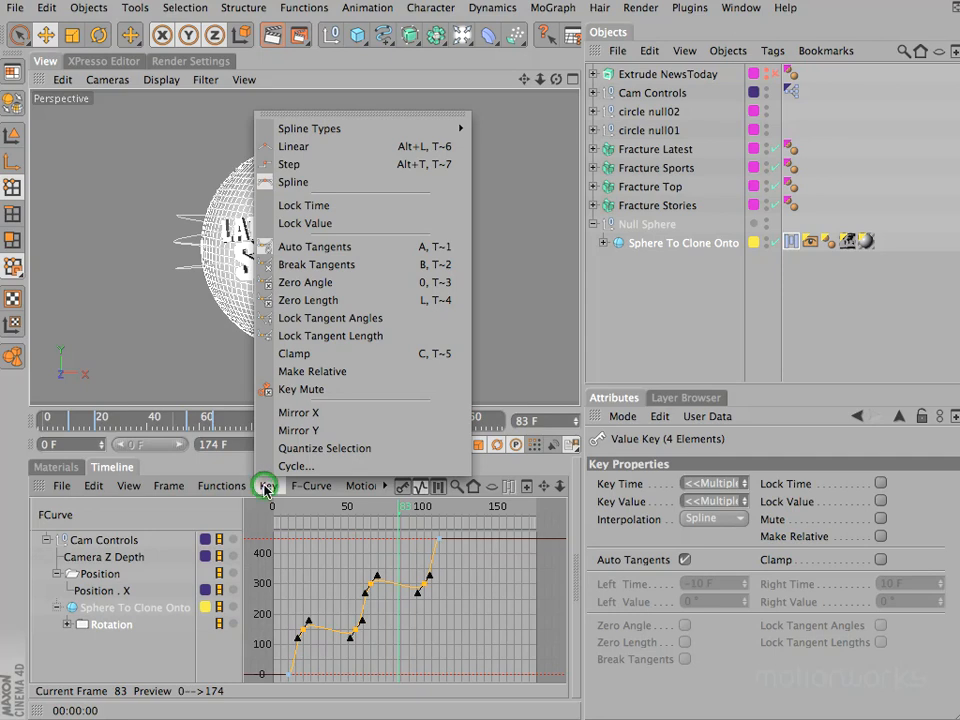
left_click(276, 284)
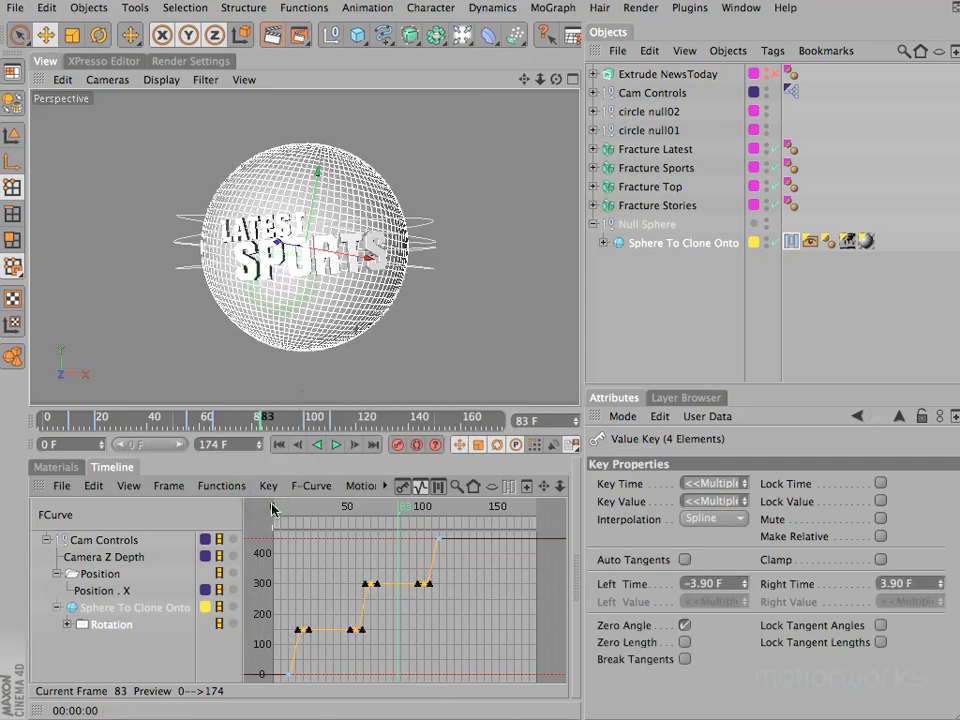
- Scrub through the animation to check the globe's rotation, and review the layers in the sphere's Motion System tag
left_click_drag(278, 505, 240, 515)
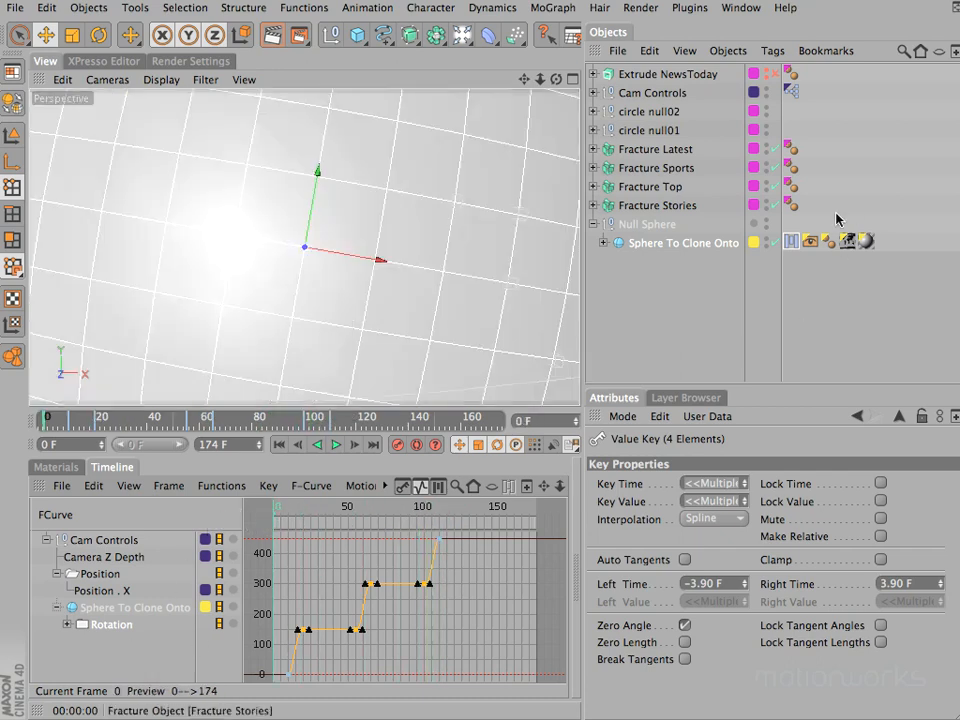
left_click(791, 240)
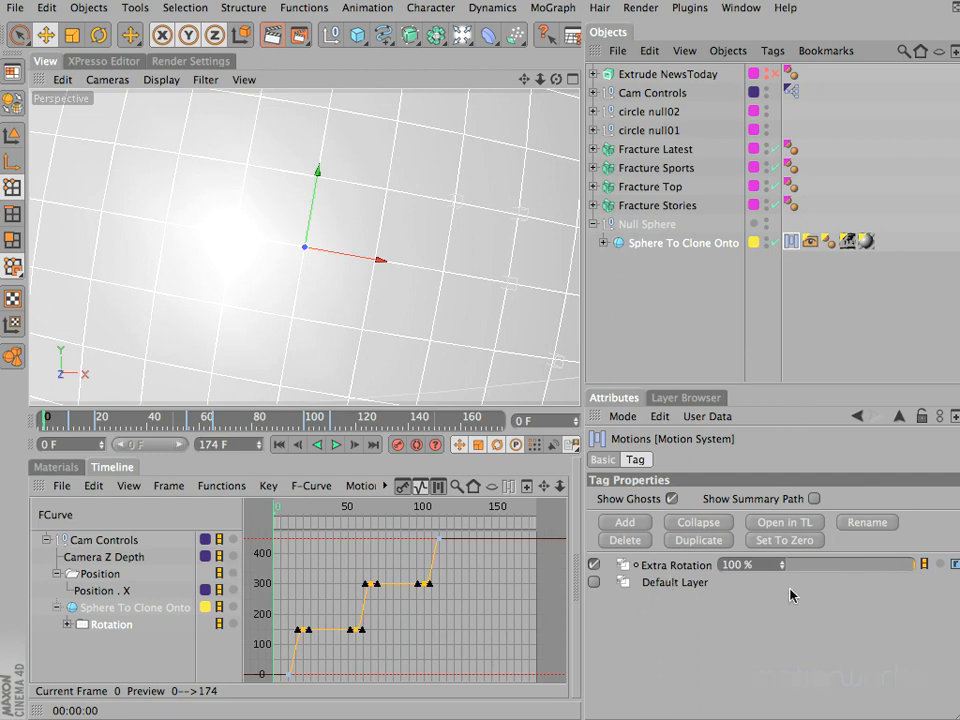
left_click_drag(300, 514, 329, 516)
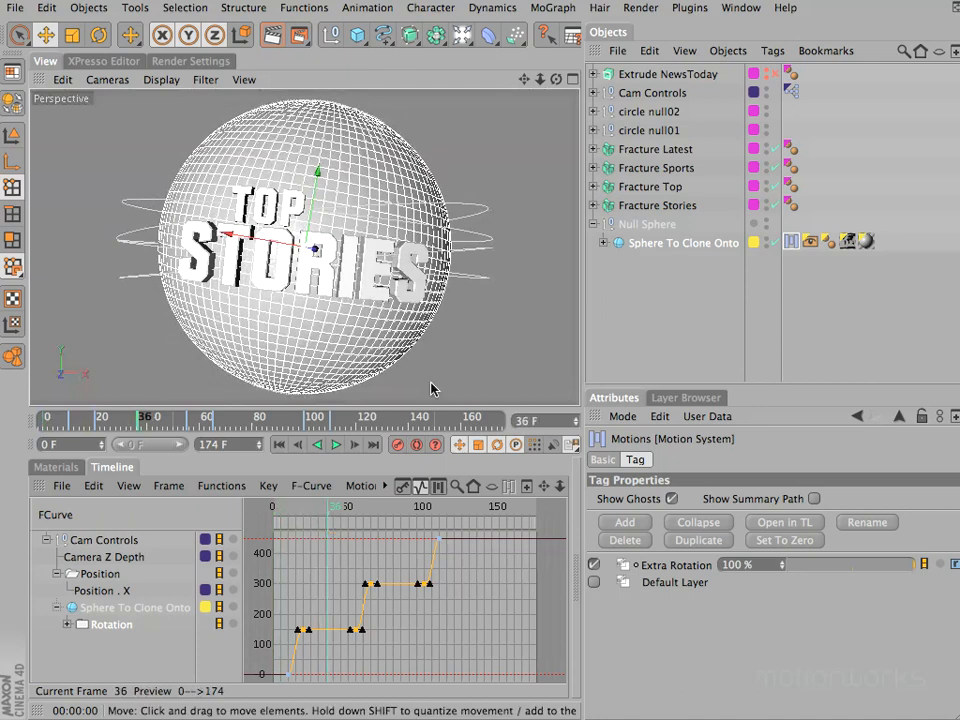
- Deselect the sphere and scrub to frame 53 to preview the globe rotating behind the Top Stories text
left_click(686, 325)
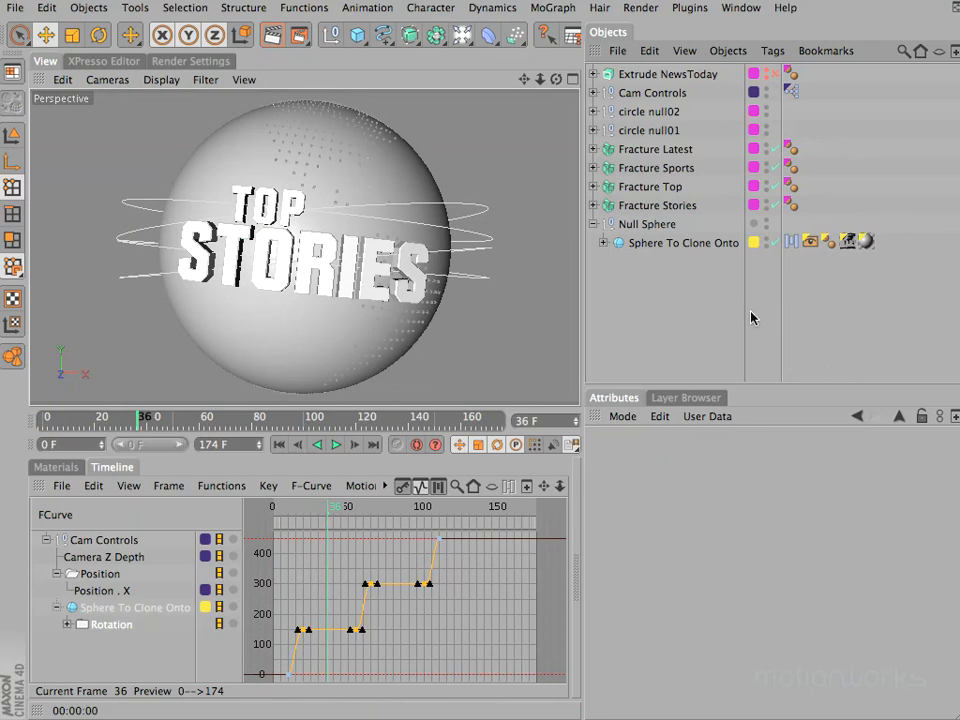
left_click(302, 508)
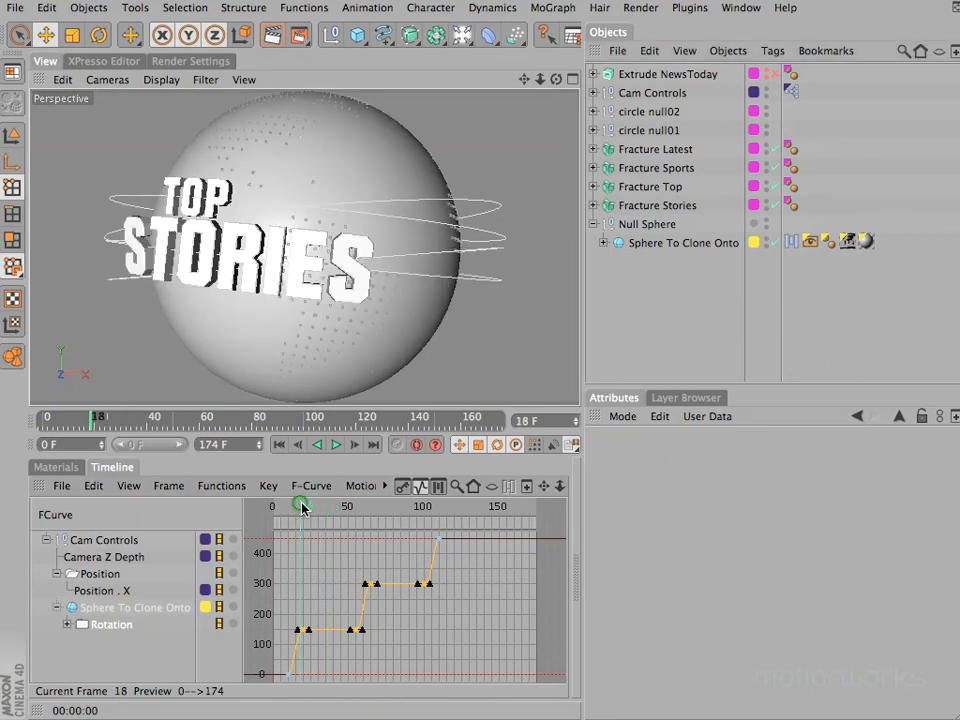
left_click_drag(304, 508, 353, 510)
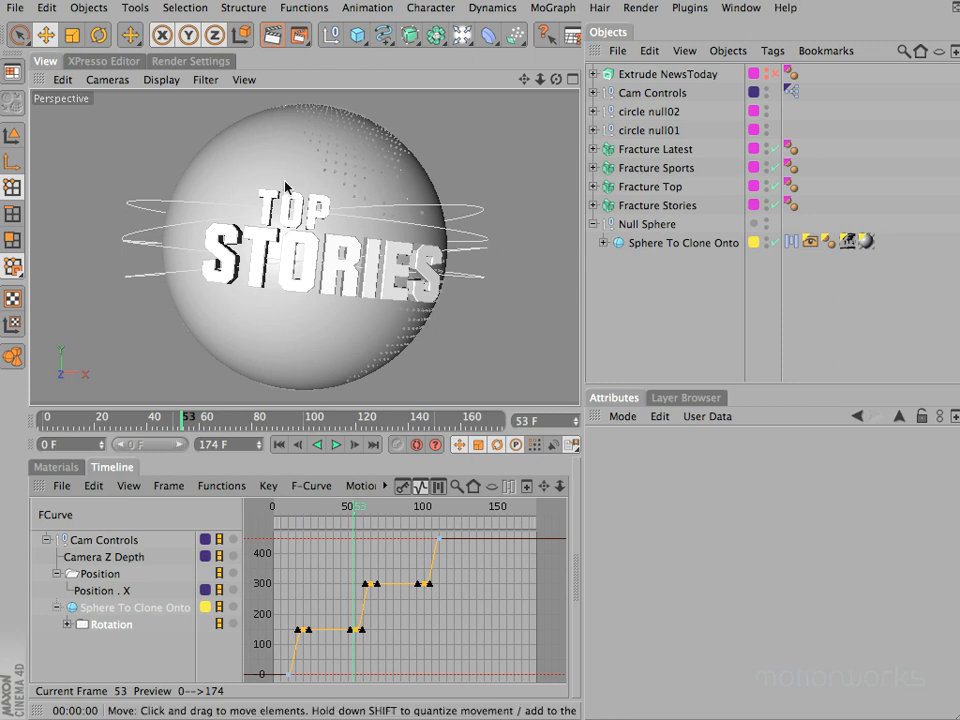
- Select the Globe texture tag on the sphere
left_click(853, 241)
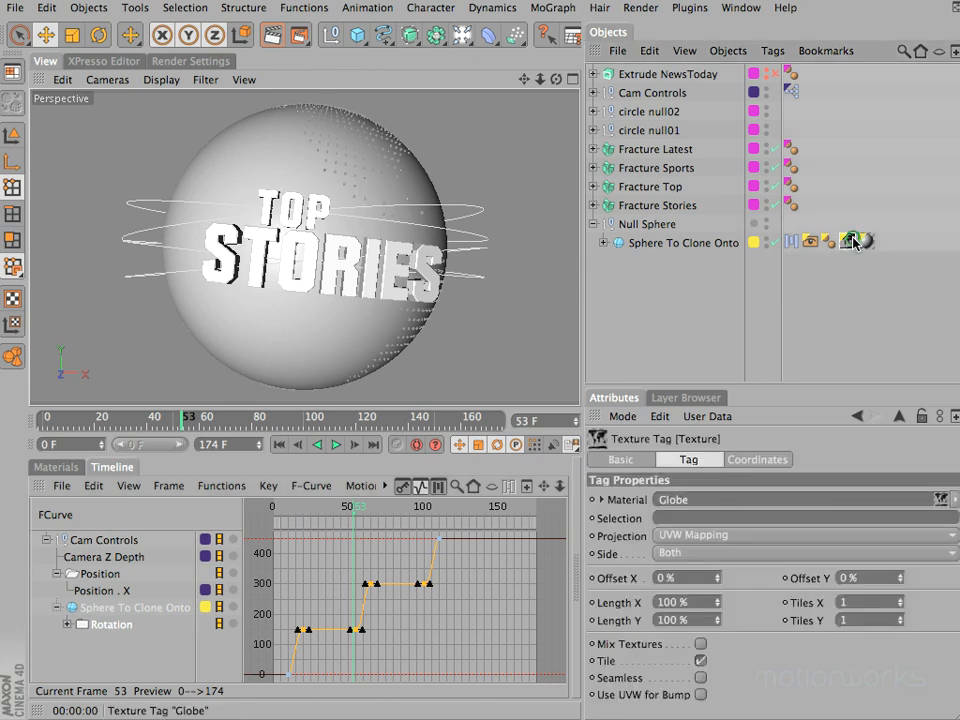
left_click(855, 242)
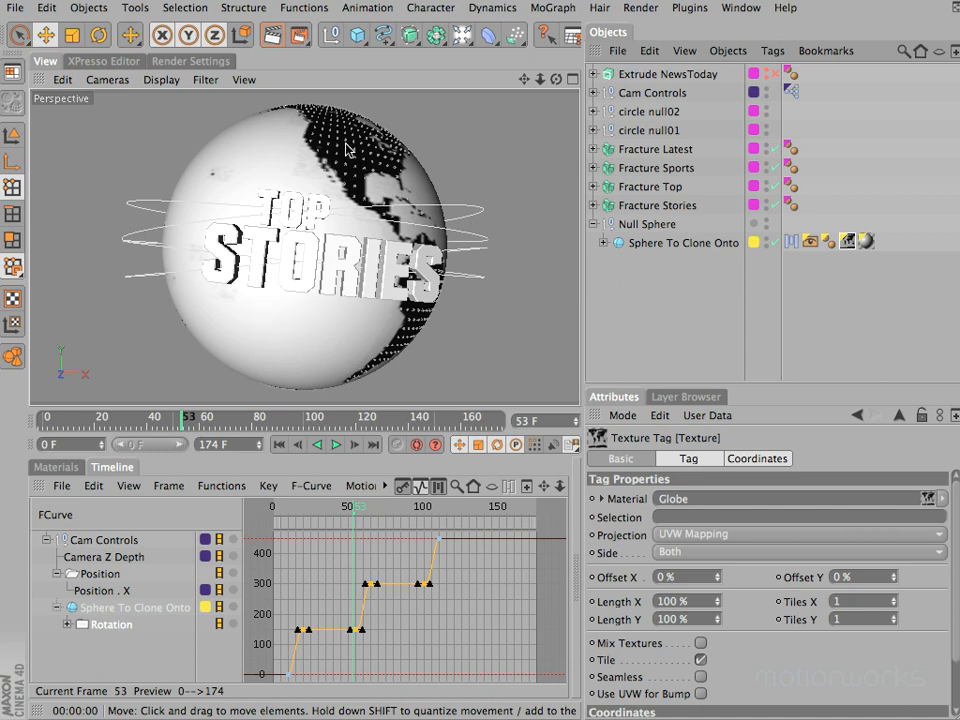
- Try rotating the Globe texture's heading to 123°, and undo the rotation
left_click(749, 460)
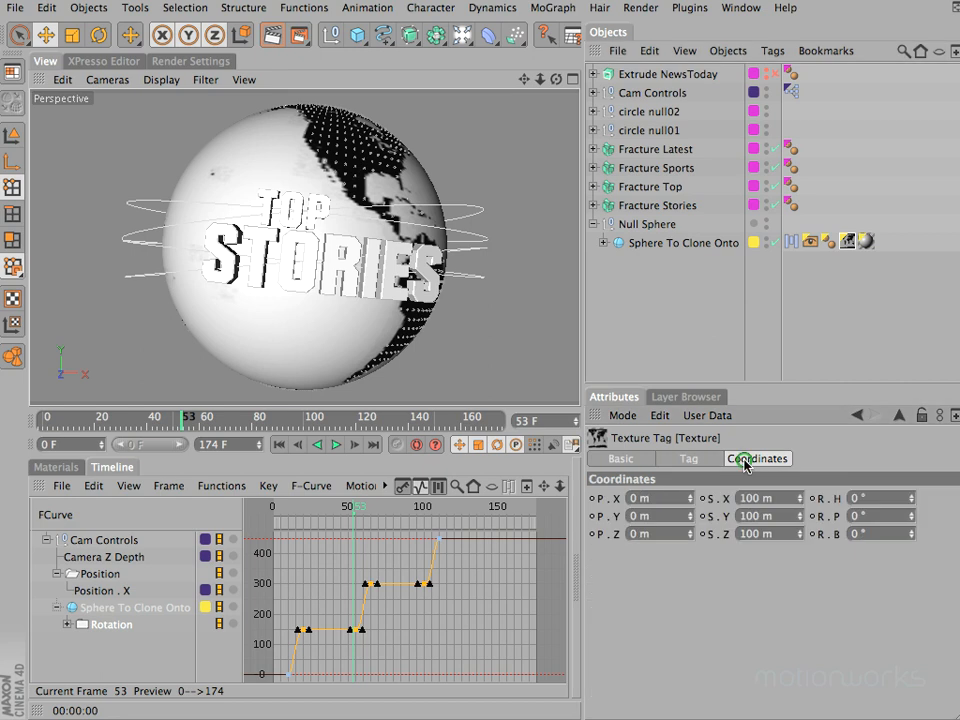
left_click(912, 502)
mouse_move(912, 502)
left_mouse_down()
mouse_move(911, 491)
mouse_move(914, 506)
left_mouse_up()
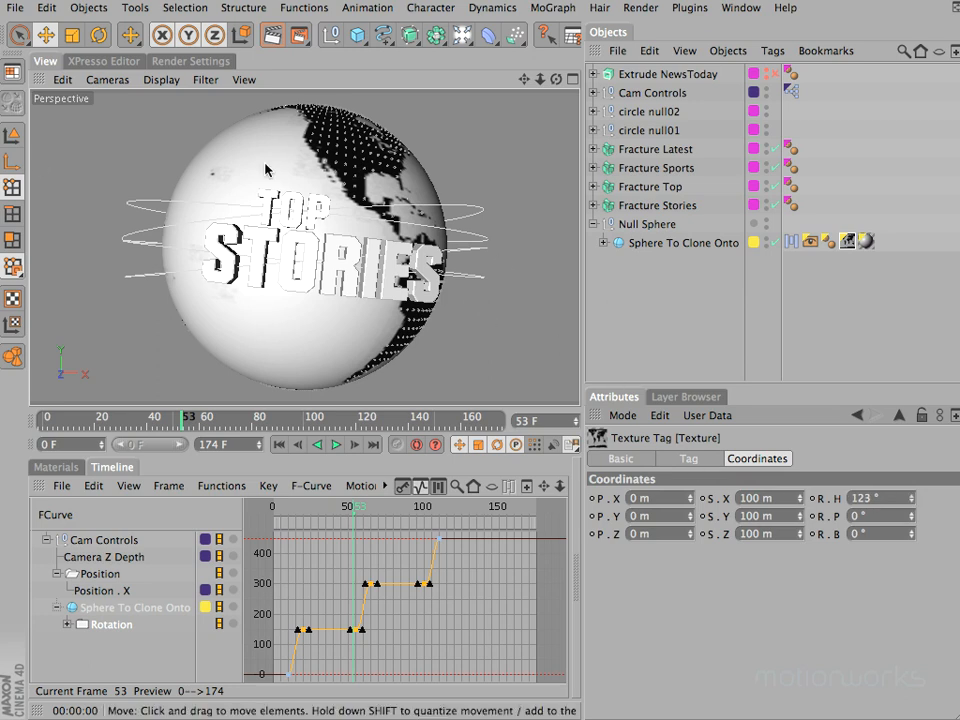
key("super+z")
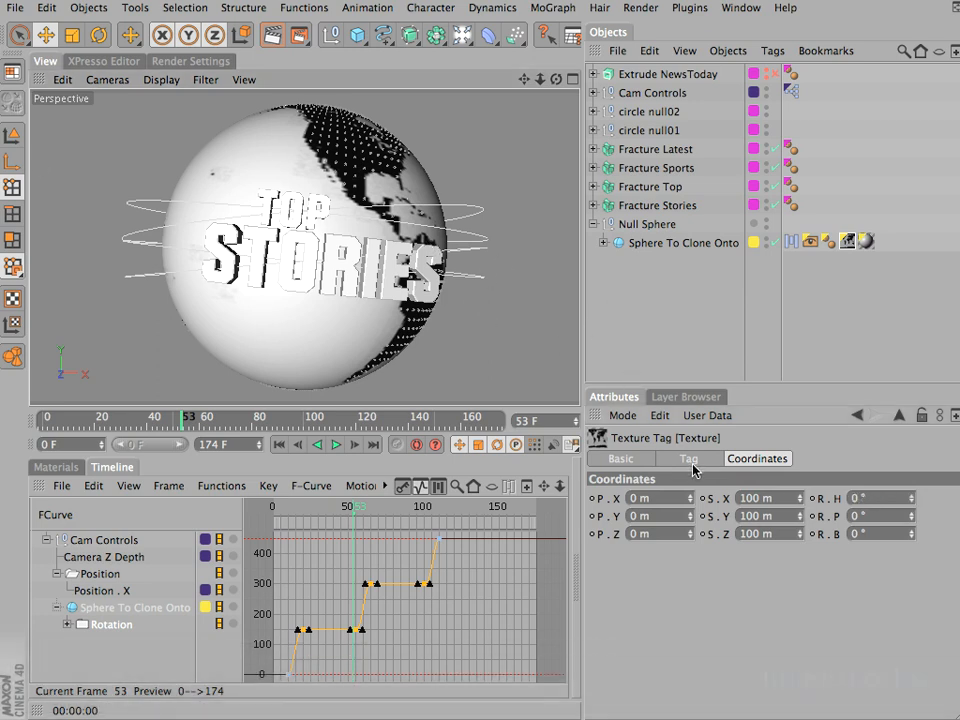
- Set the Globe texture tag's projection to Spherical
left_click(690, 459)
left_click(680, 534)
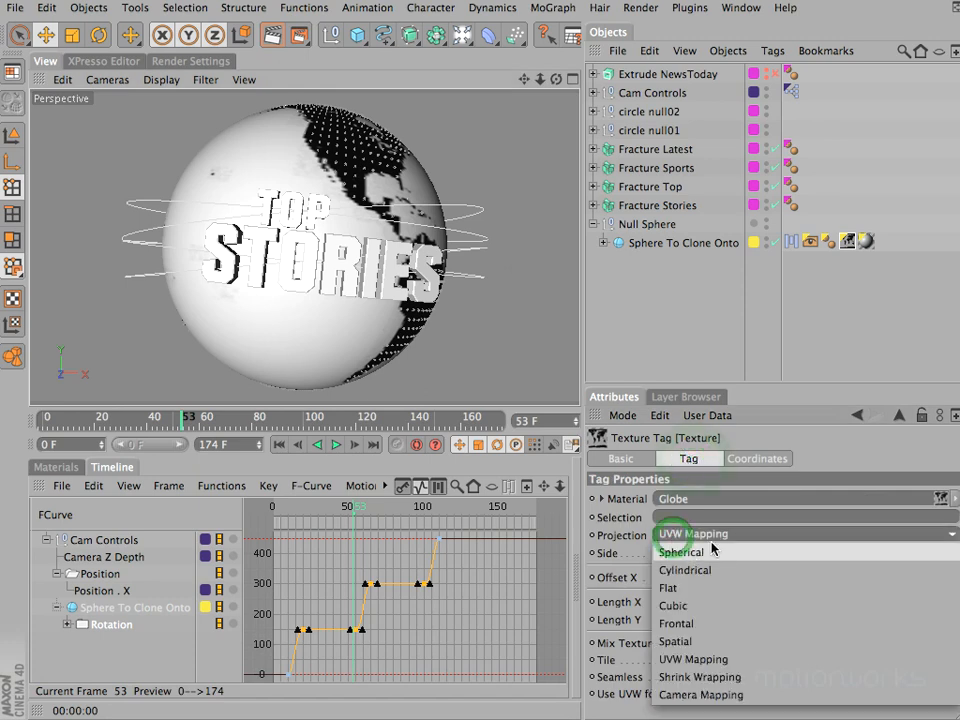
left_click(712, 552)
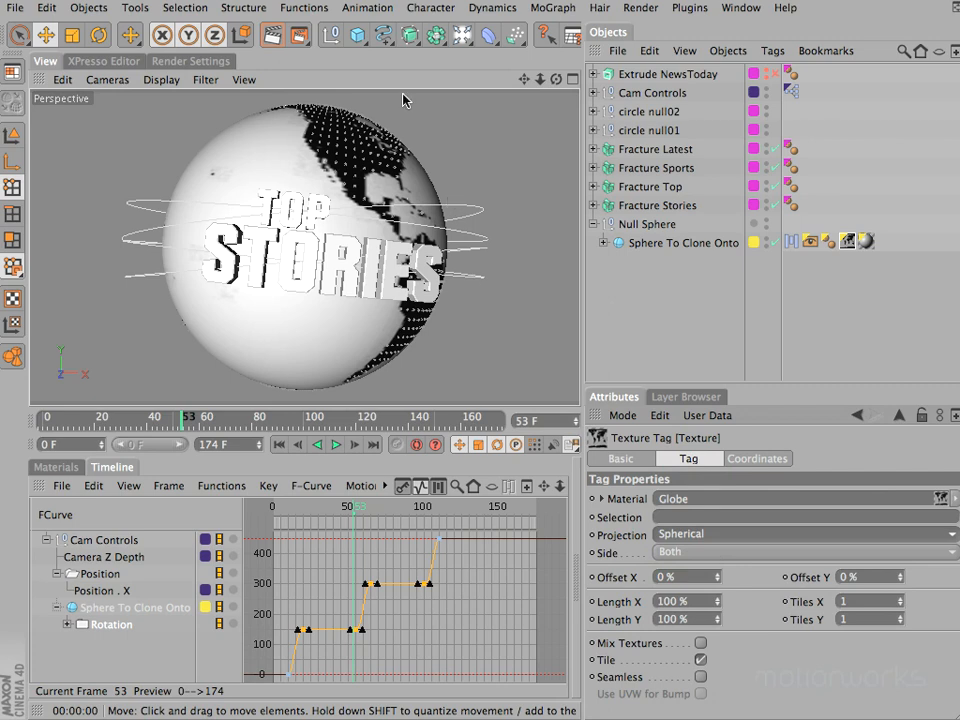
- Scrub to frame 41 and set the Globe texture's heading rotation to -36° so the continents are well placed behind the Top Stories text
left_click(758, 458)
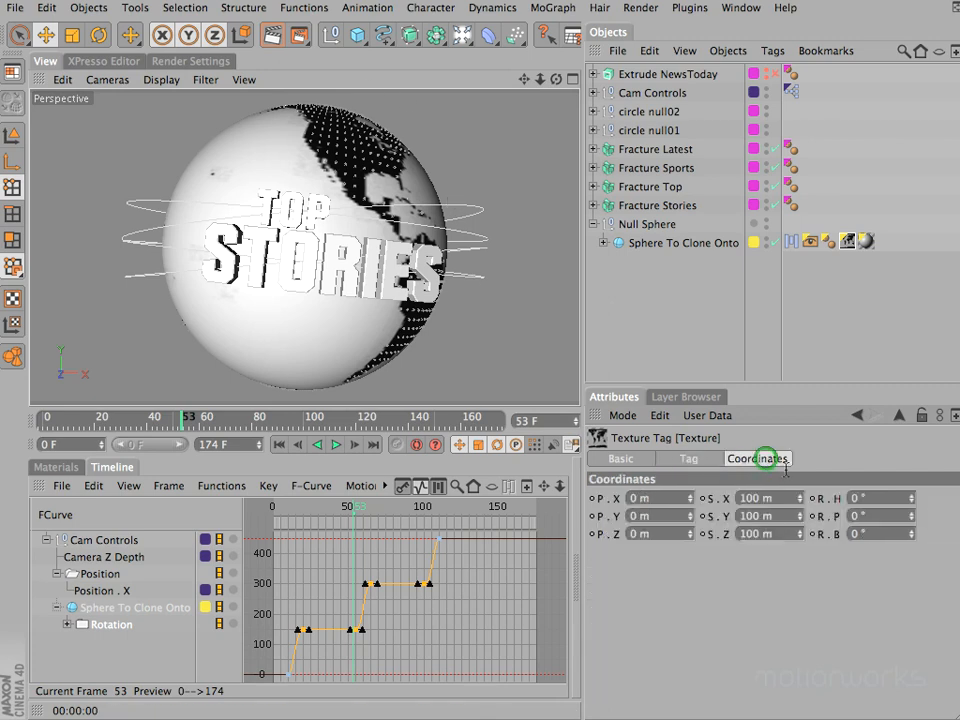
left_click_drag(913, 503, 913, 503)
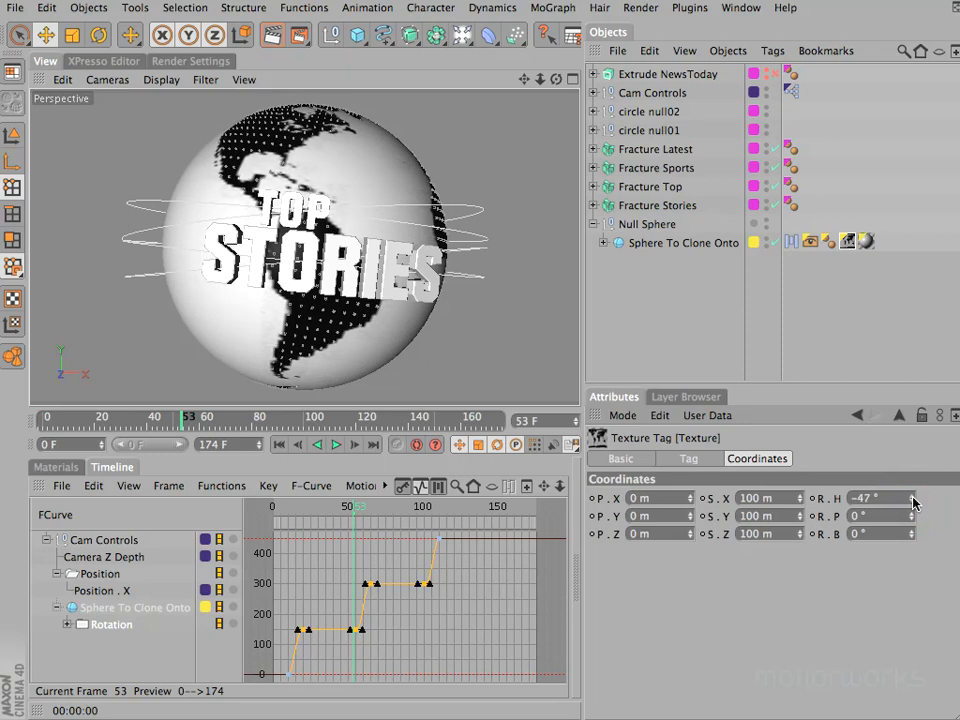
left_click(274, 510)
left_click_drag(283, 510, 334, 521)
left_click_drag(911, 498, 911, 501)
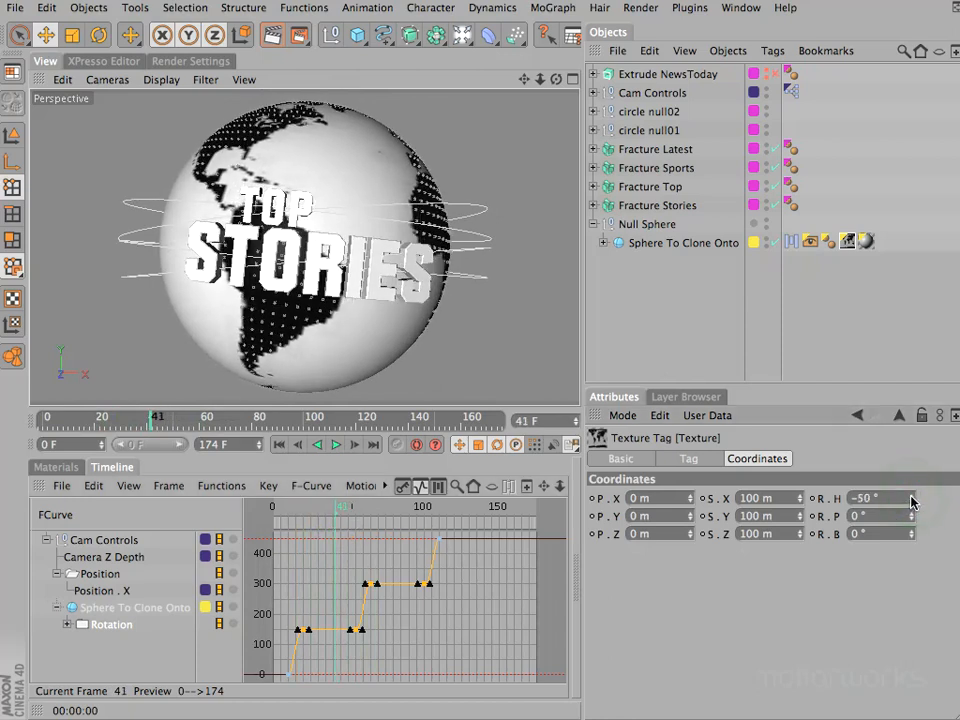
left_click_drag(911, 501, 911, 499)
- Scrub to frame 70 to check the globe behind the Latest Sports text, return to frame 0 and play the animation
left_click_drag(290, 510, 382, 521)
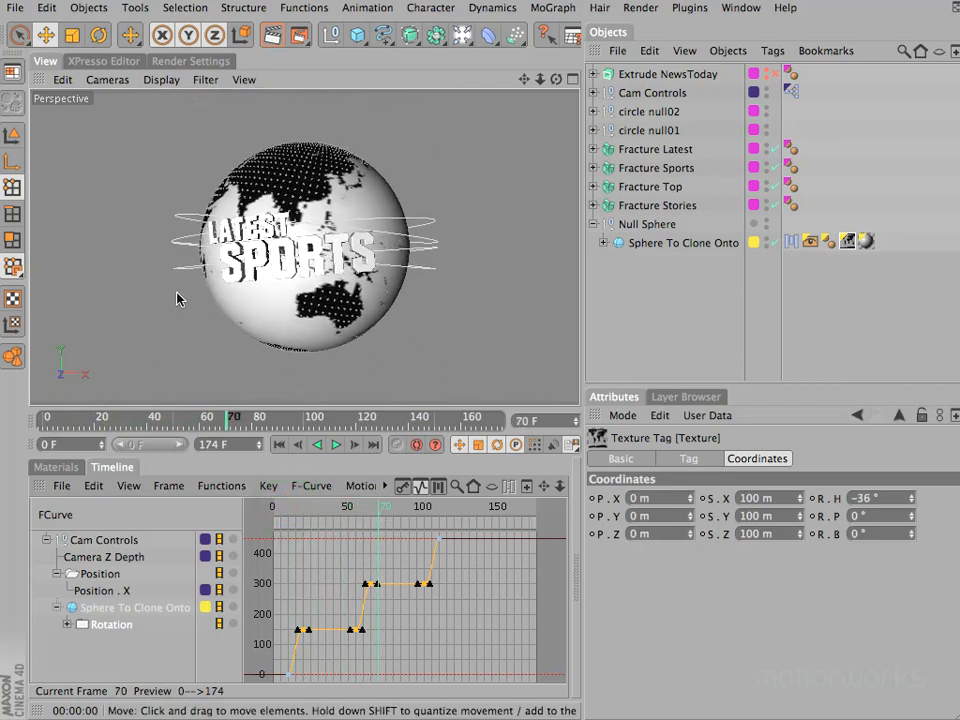
left_click_drag(380, 508, 257, 522)
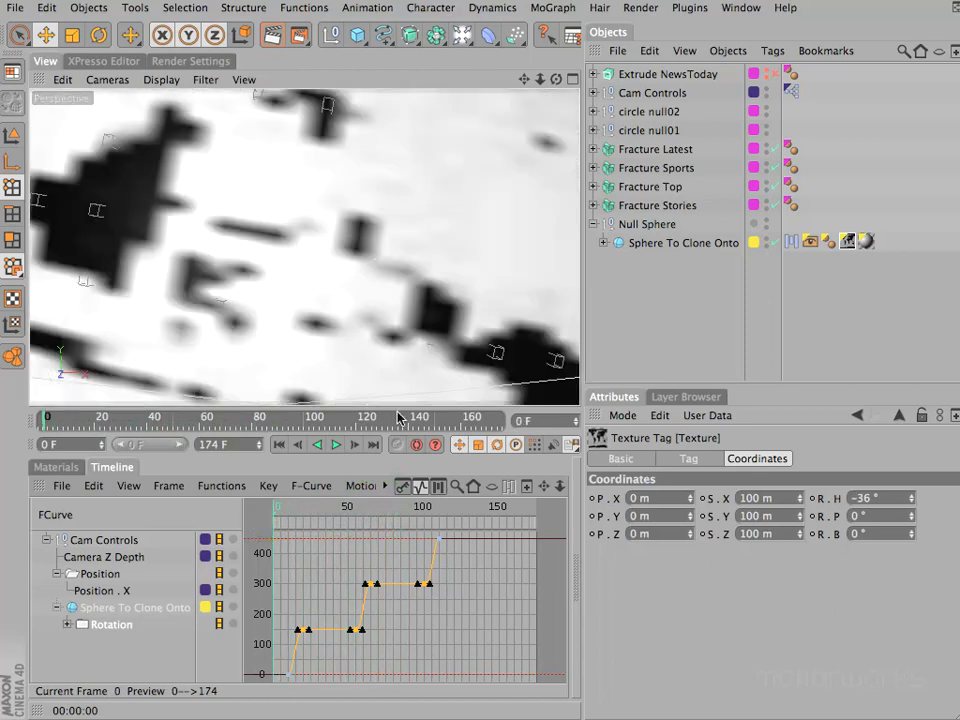
left_click(340, 444)
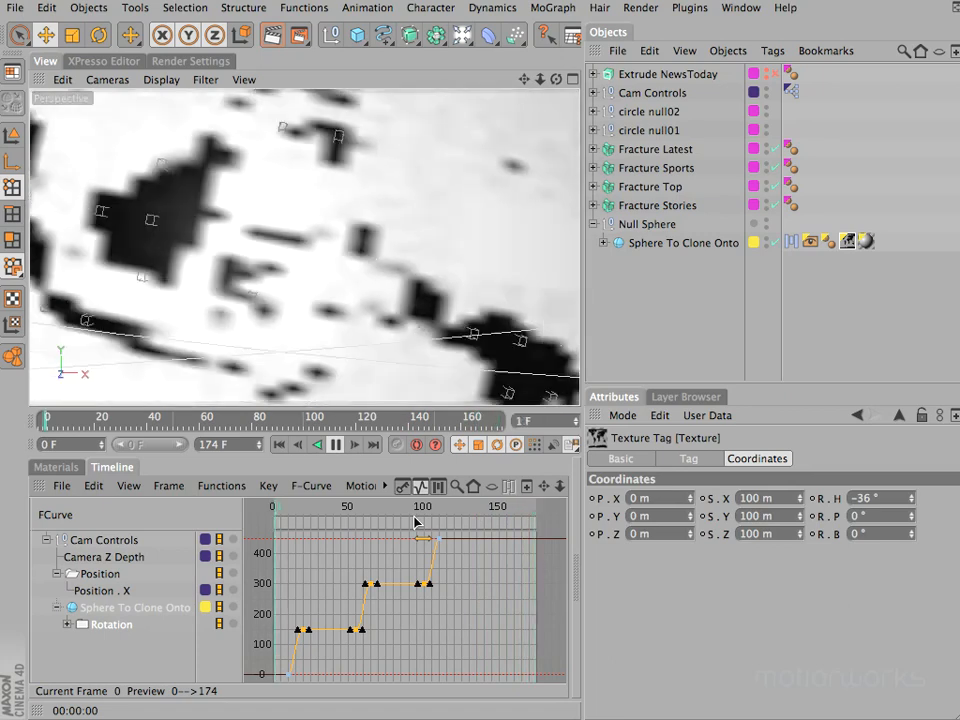
left_click(334, 445)
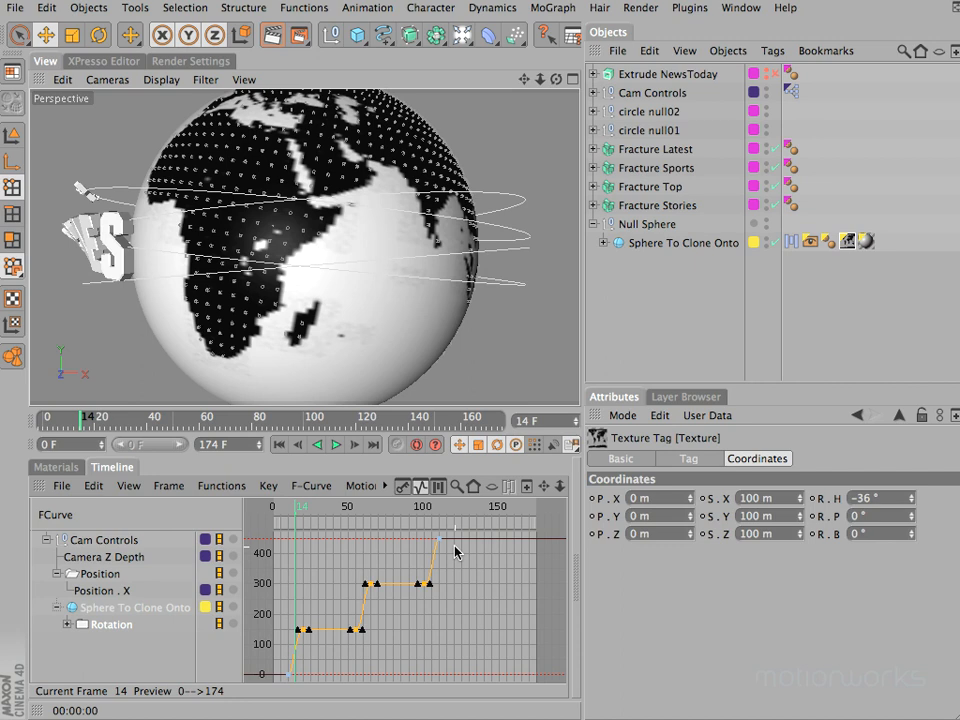
left_click(20, 10)
left_click(18, 8)
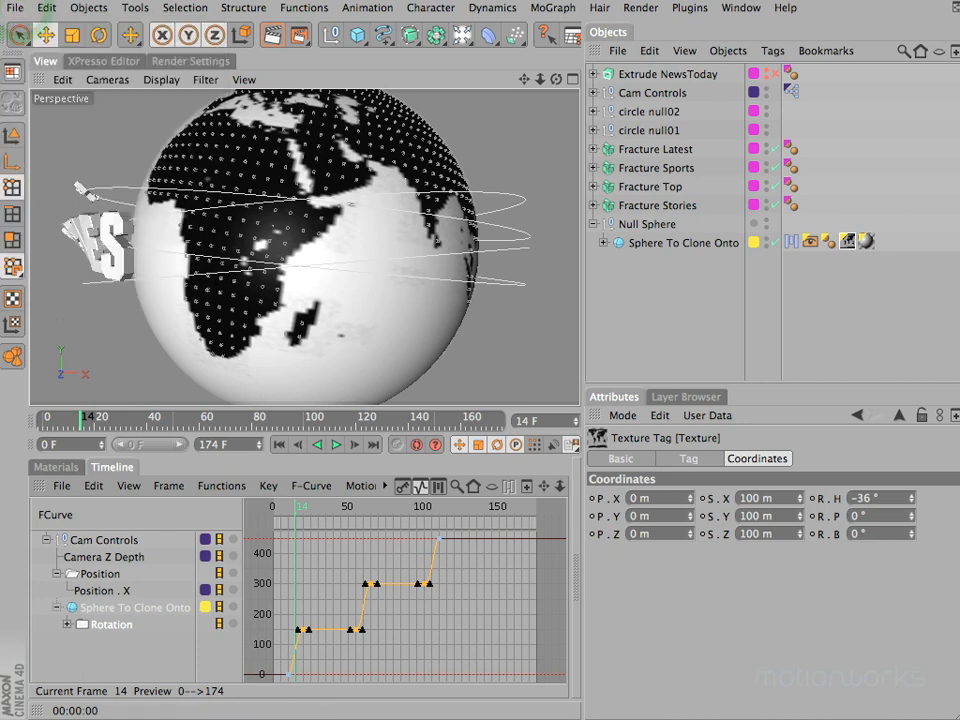